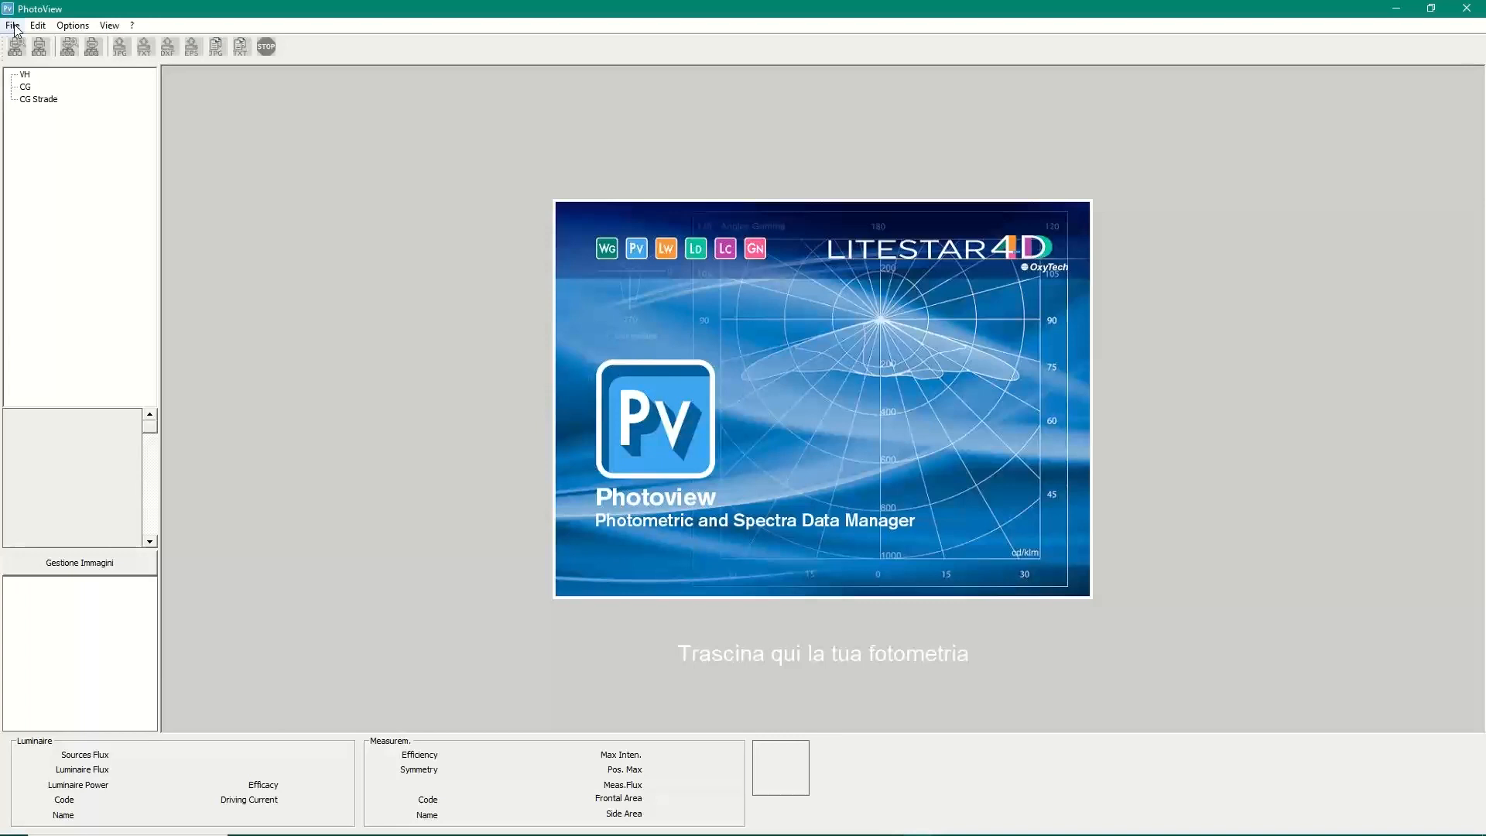
# Open the Batcher Plus tool for creating an Excel file and move its dialog higher on the screen.
pyautogui.click(13, 26)
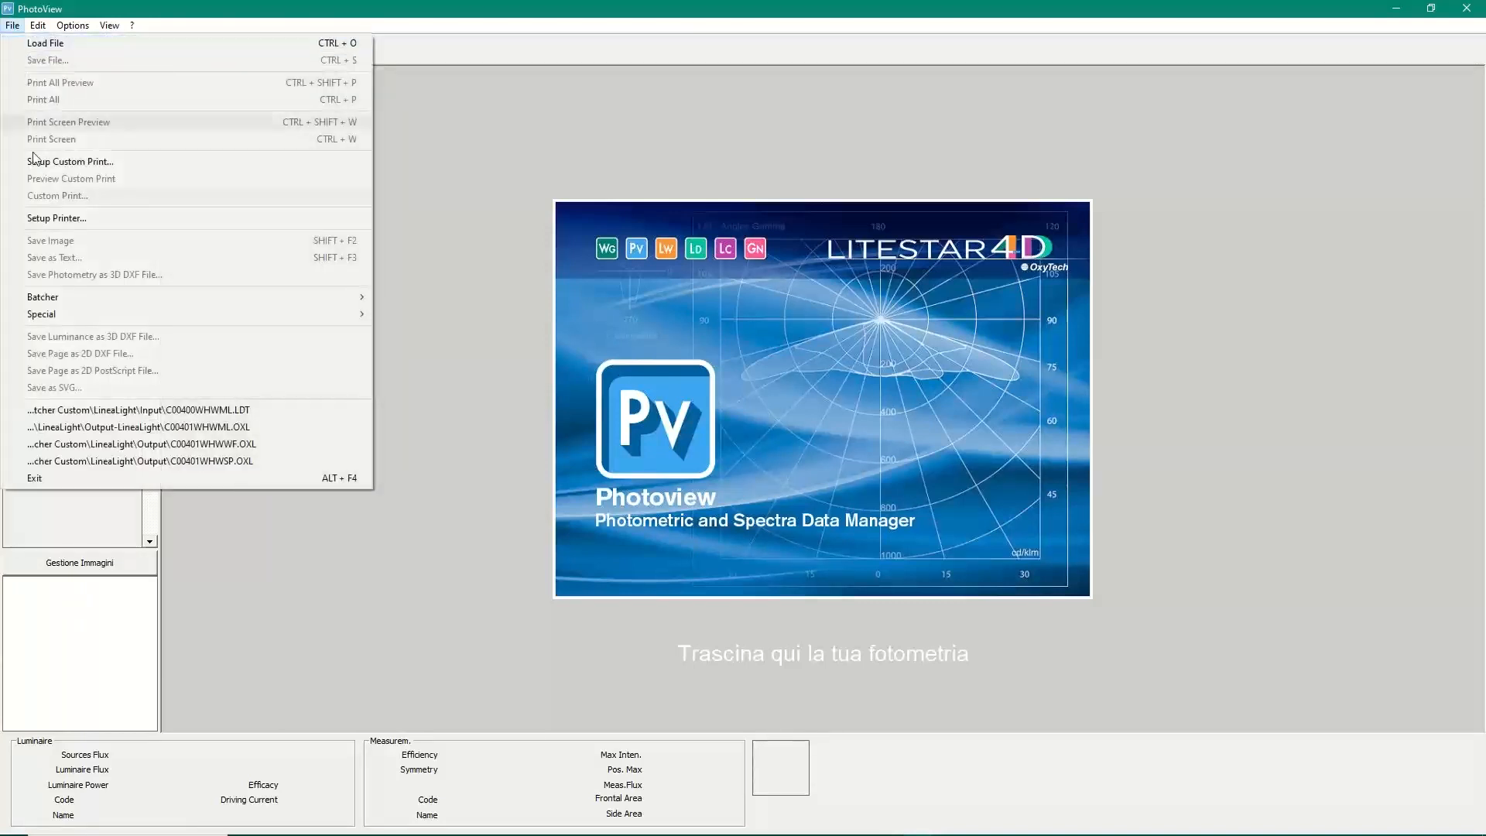
pyautogui.moveTo(49, 296)
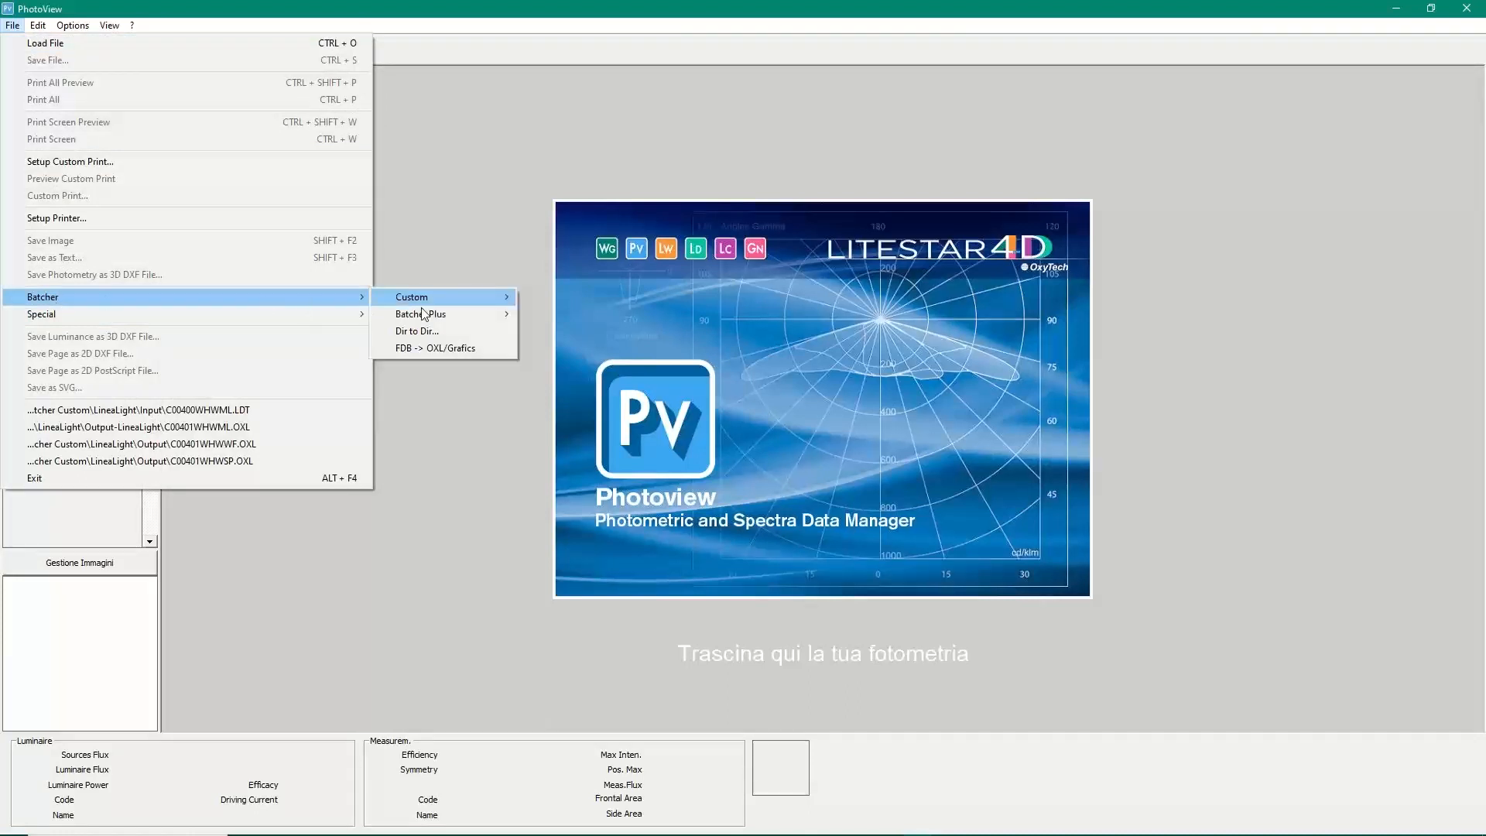
pyautogui.moveTo(440, 310)
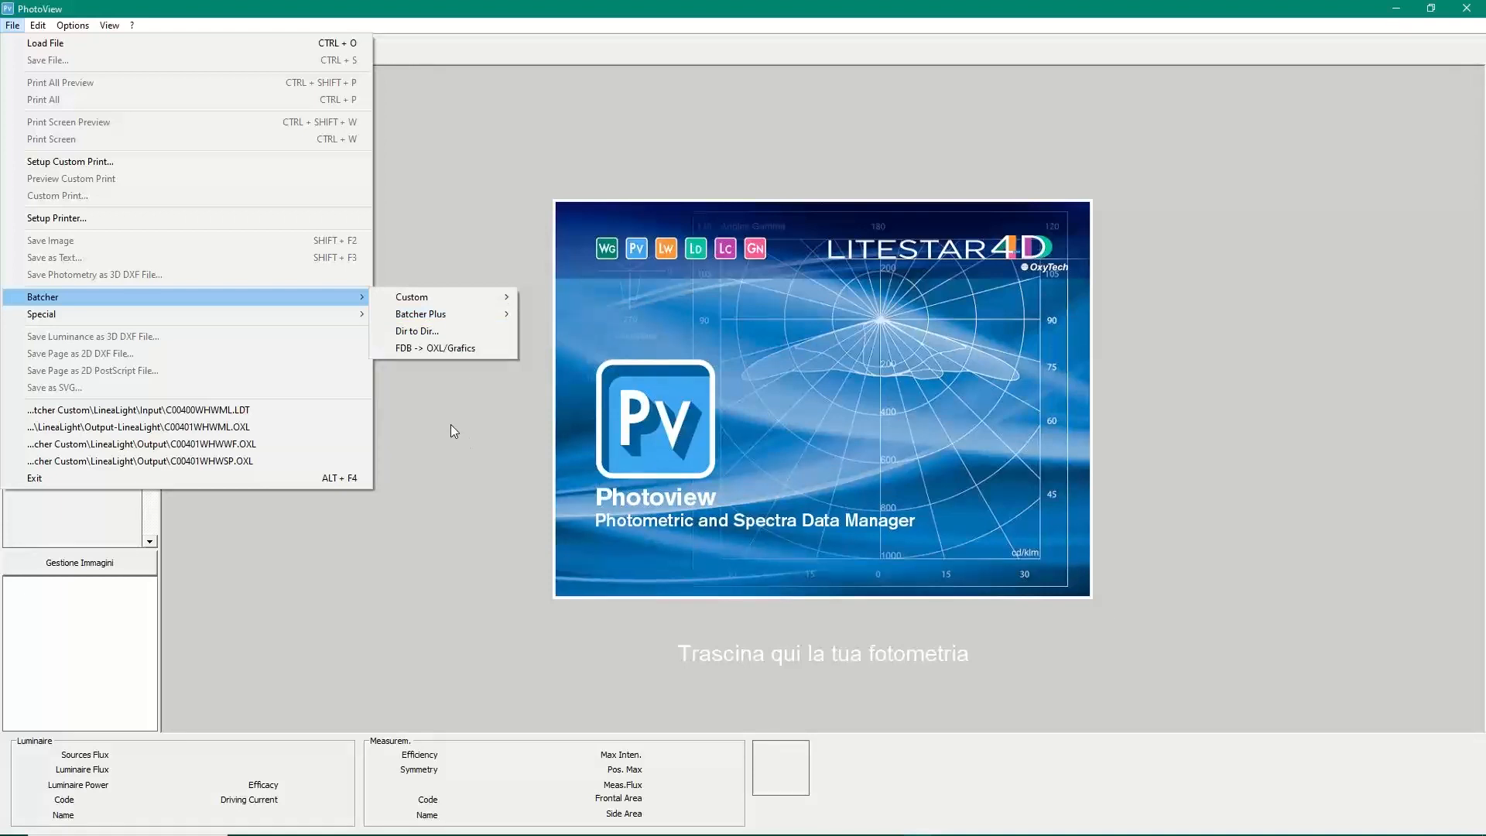
pyautogui.moveTo(437, 315)
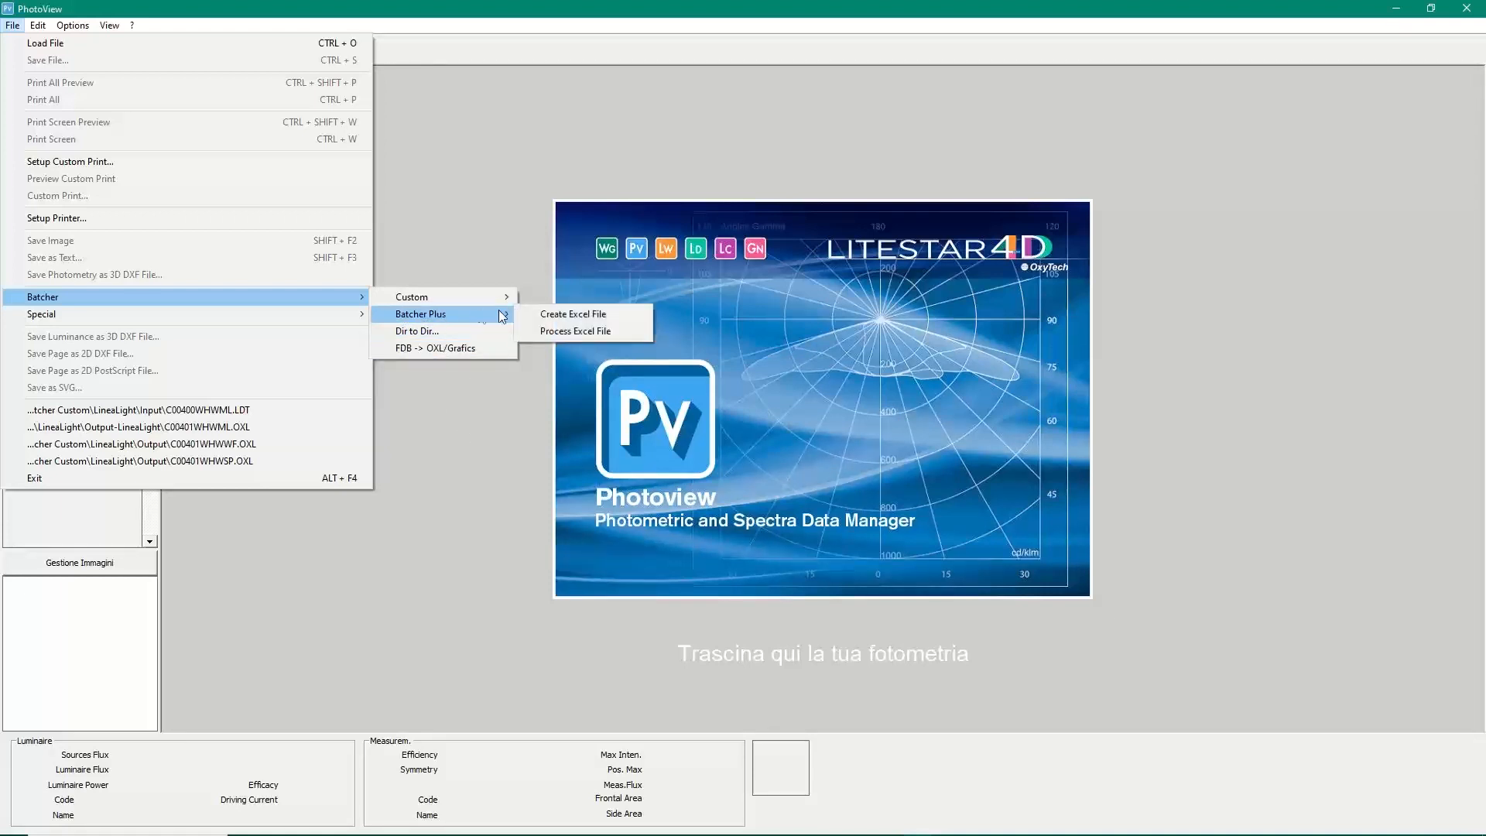
pyautogui.click(569, 317)
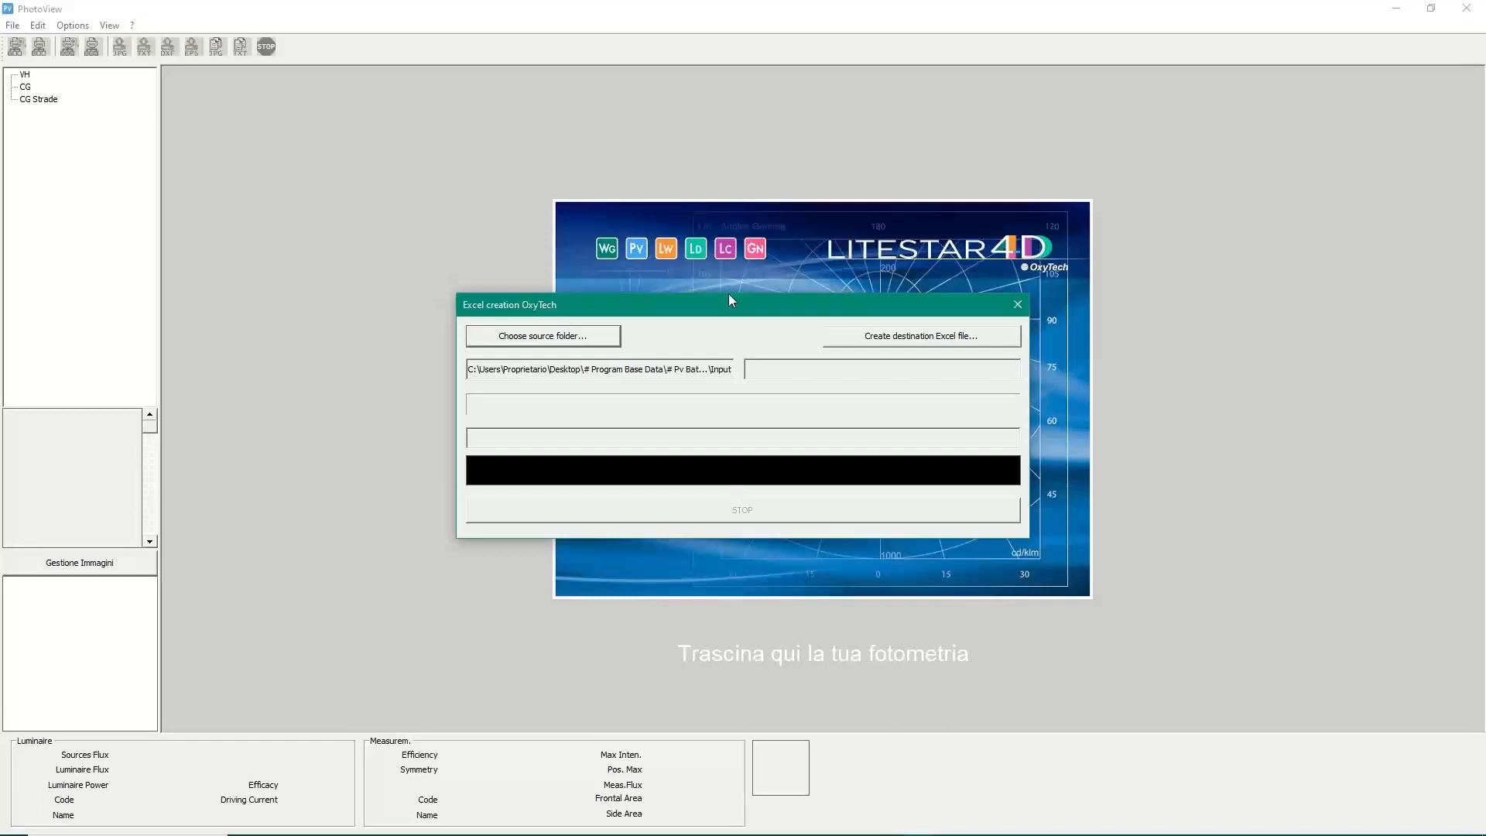
pyautogui.moveTo(731, 302); pyautogui.dragTo(709, 169)
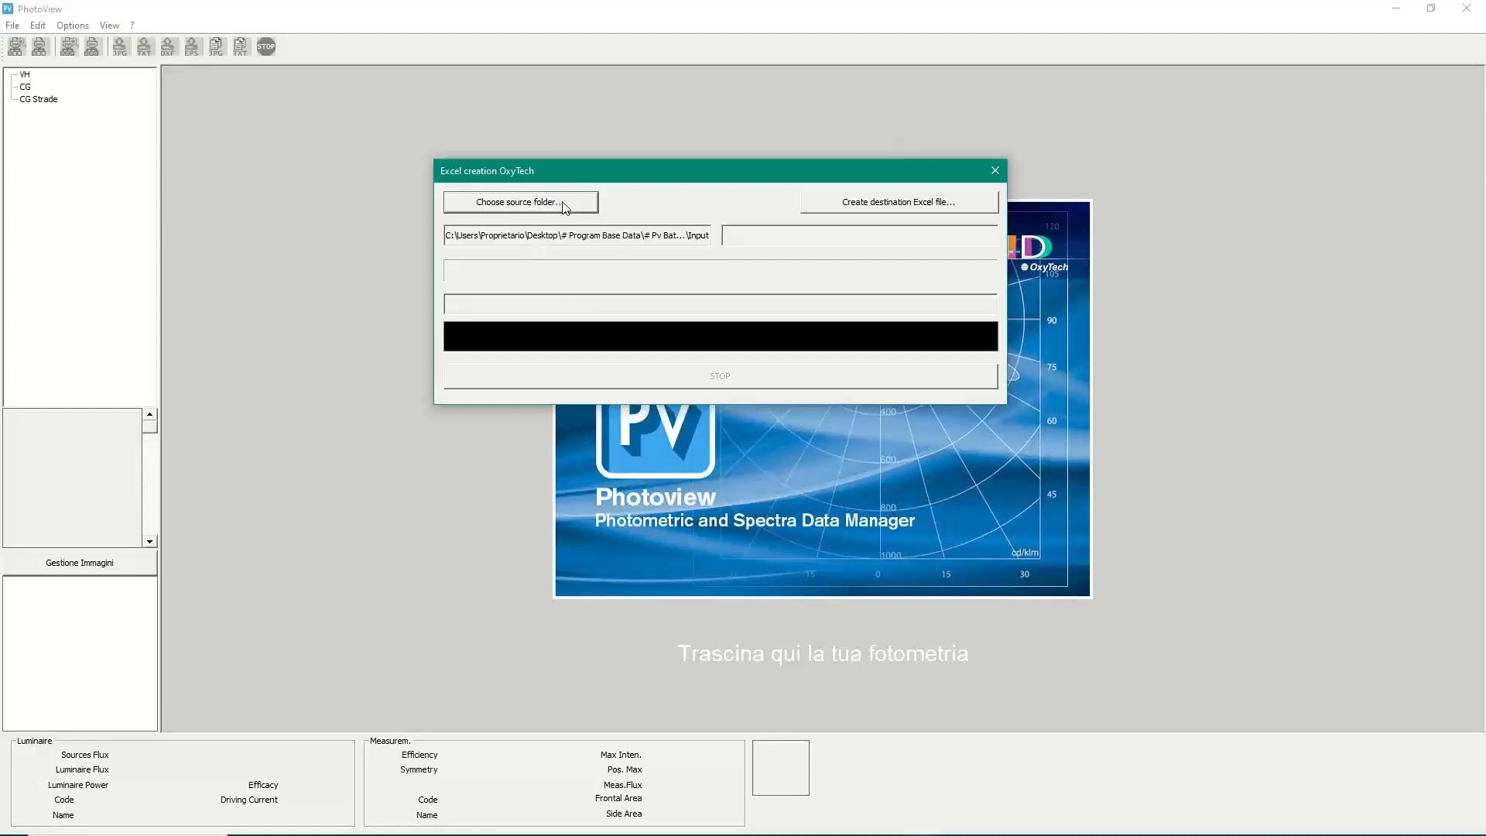
# Switch to File Explorer, check which photometric files the Oxy Input folder holds, and return to PhotoView.
pyautogui.moveTo(581, 835)
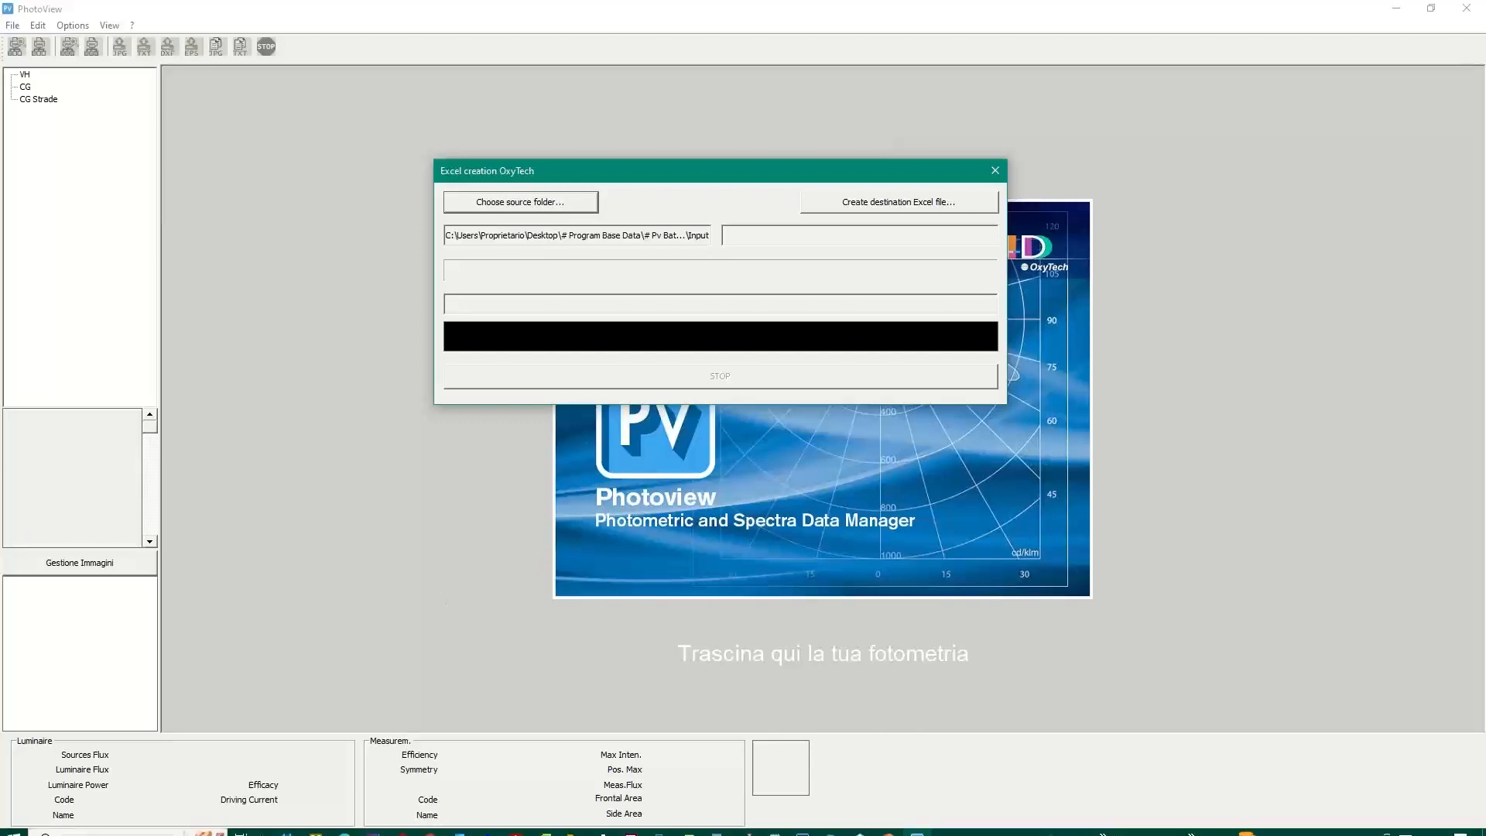
pyautogui.click(574, 824)
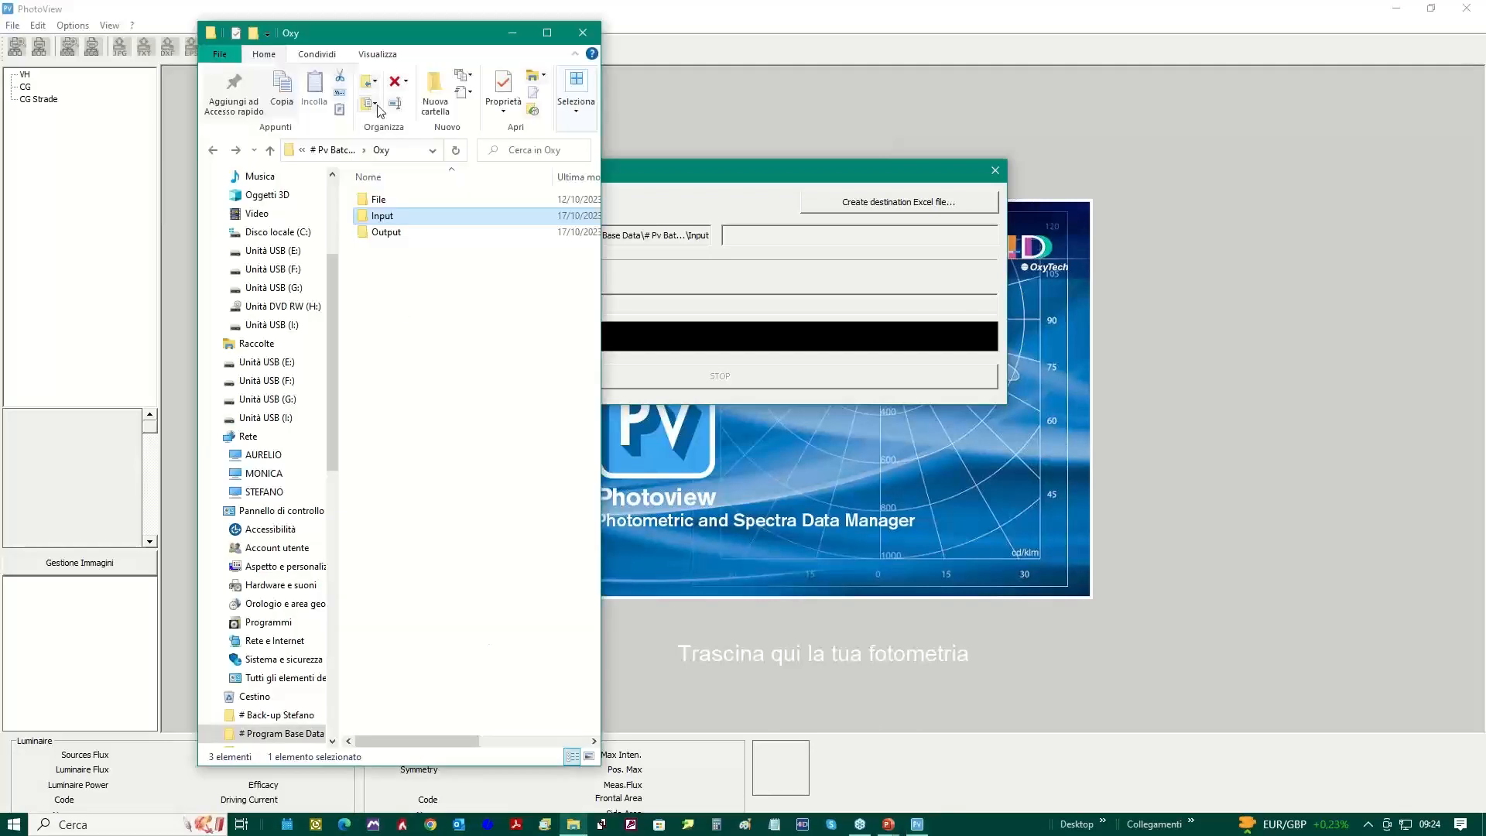
pyautogui.moveTo(414, 31); pyautogui.dragTo(318, 17)
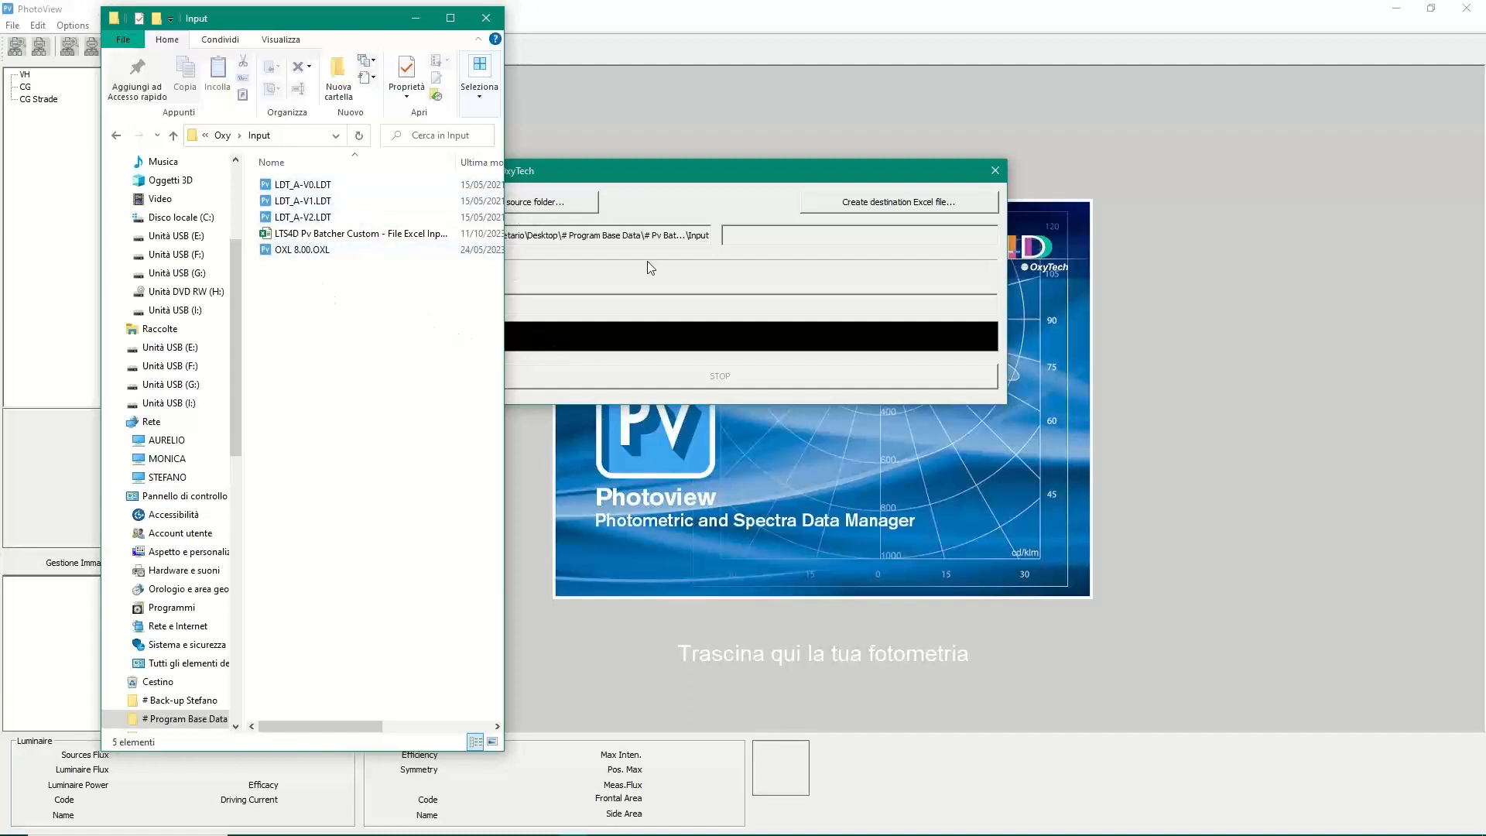
pyautogui.click(633, 164)
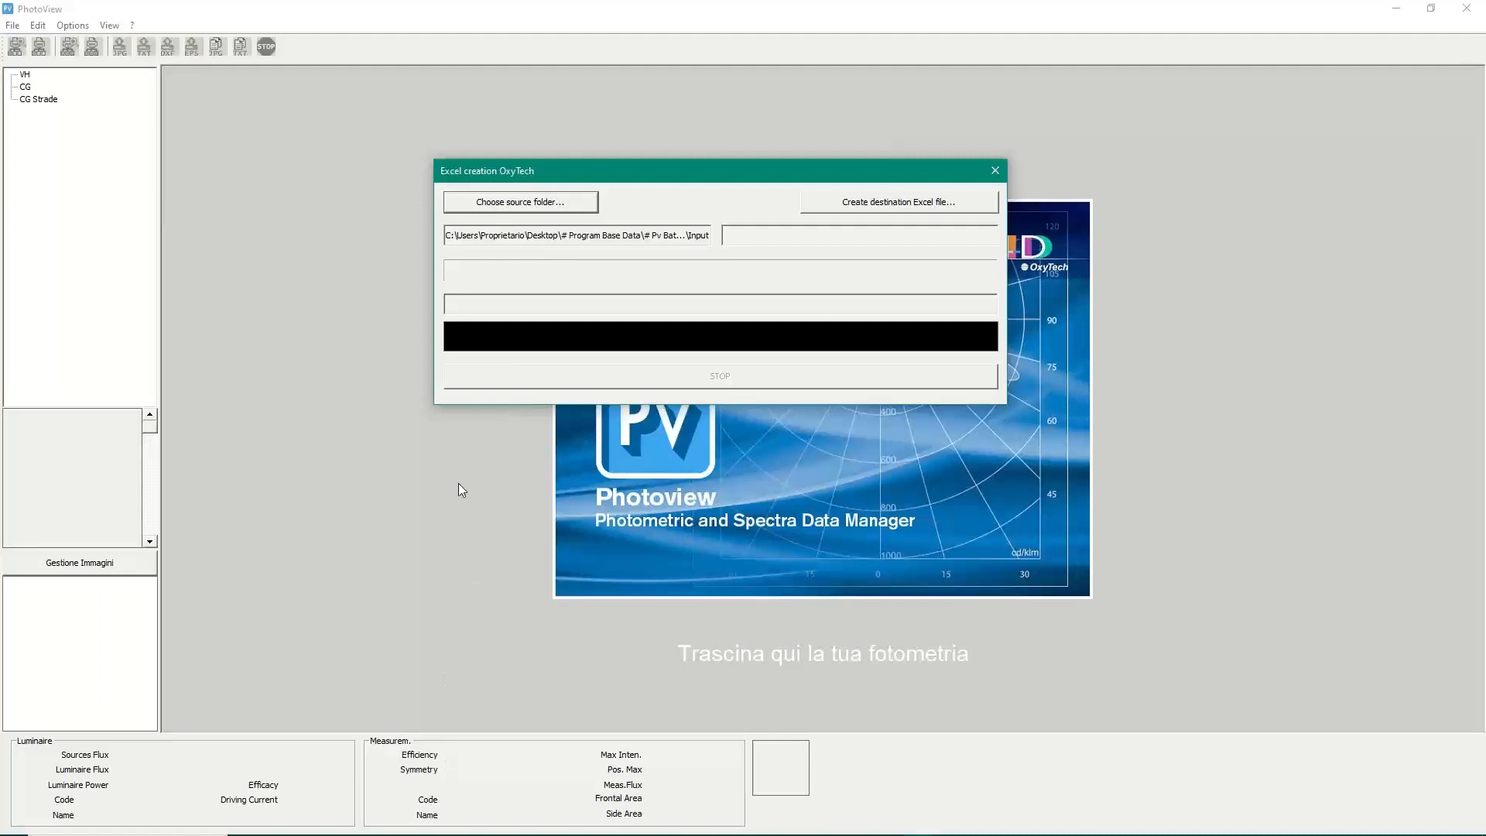
# Set the Input folder inside # Pv Batcher Custom > Oxy as the source folder for the Excel creation.
pyautogui.click(511, 202)
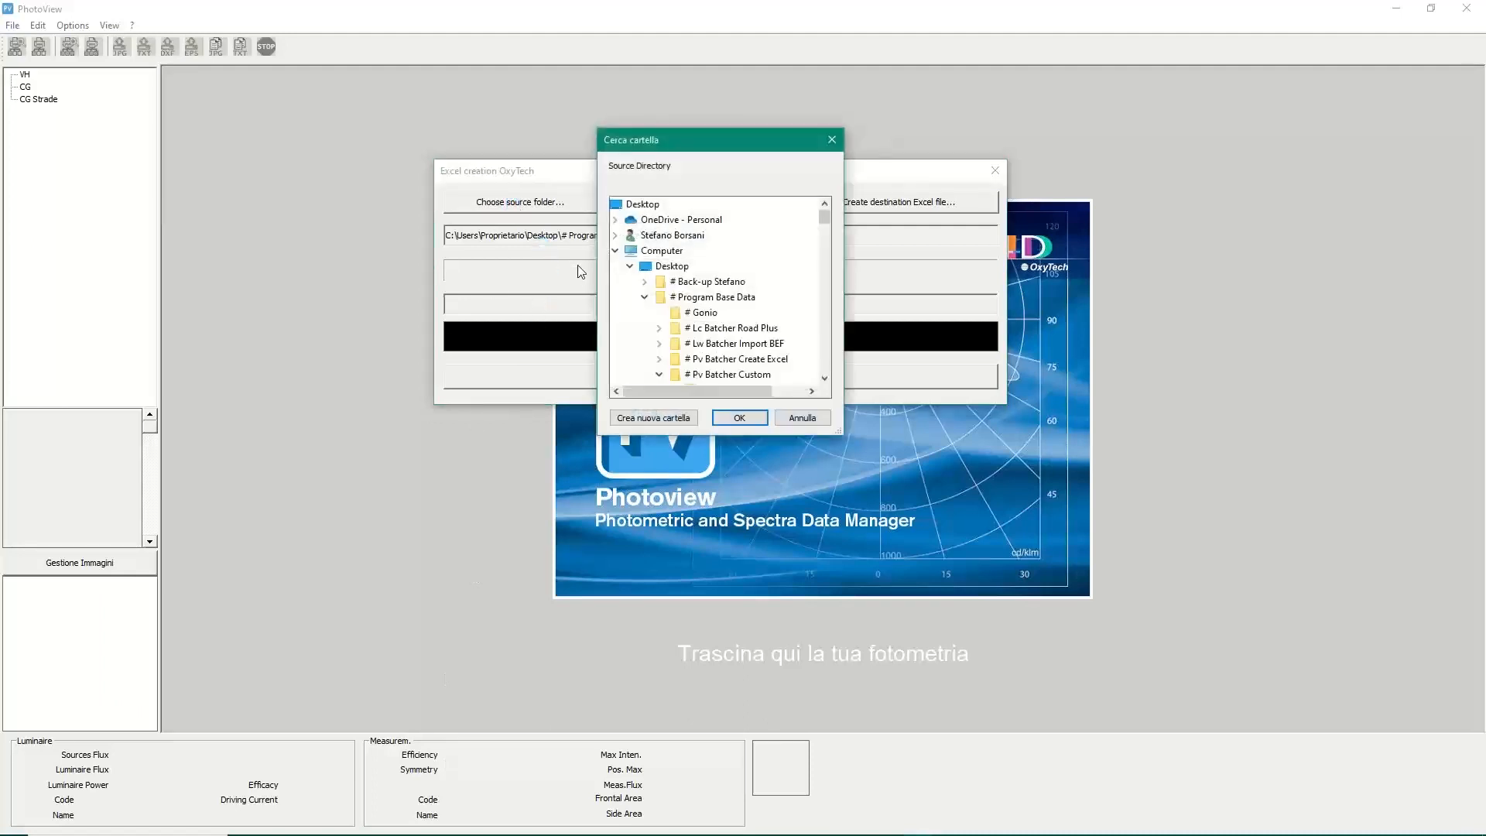
pyautogui.scroll(-7, 763, 310)
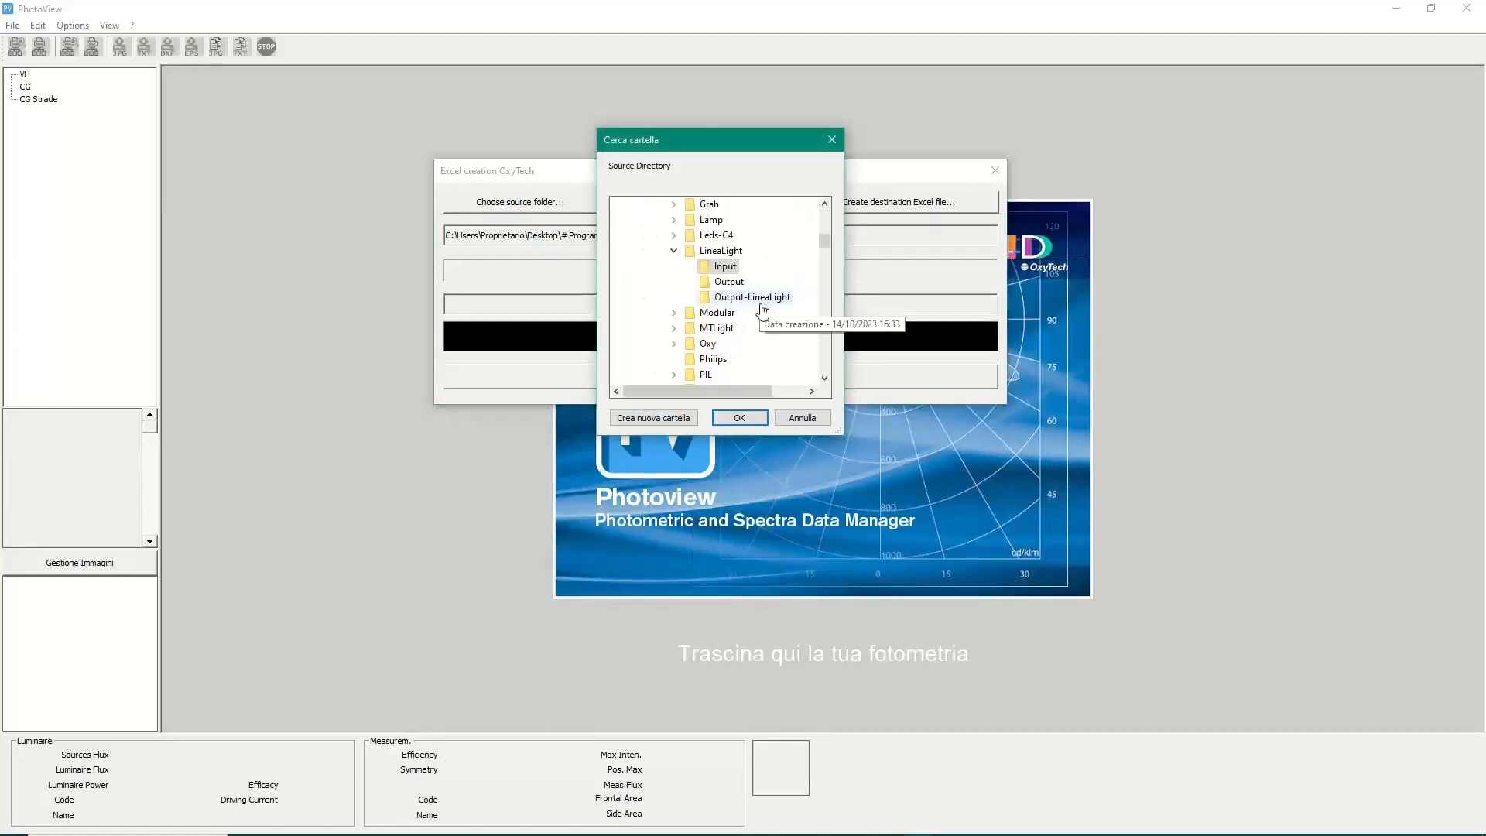
pyautogui.scroll(-2, 688, 279)
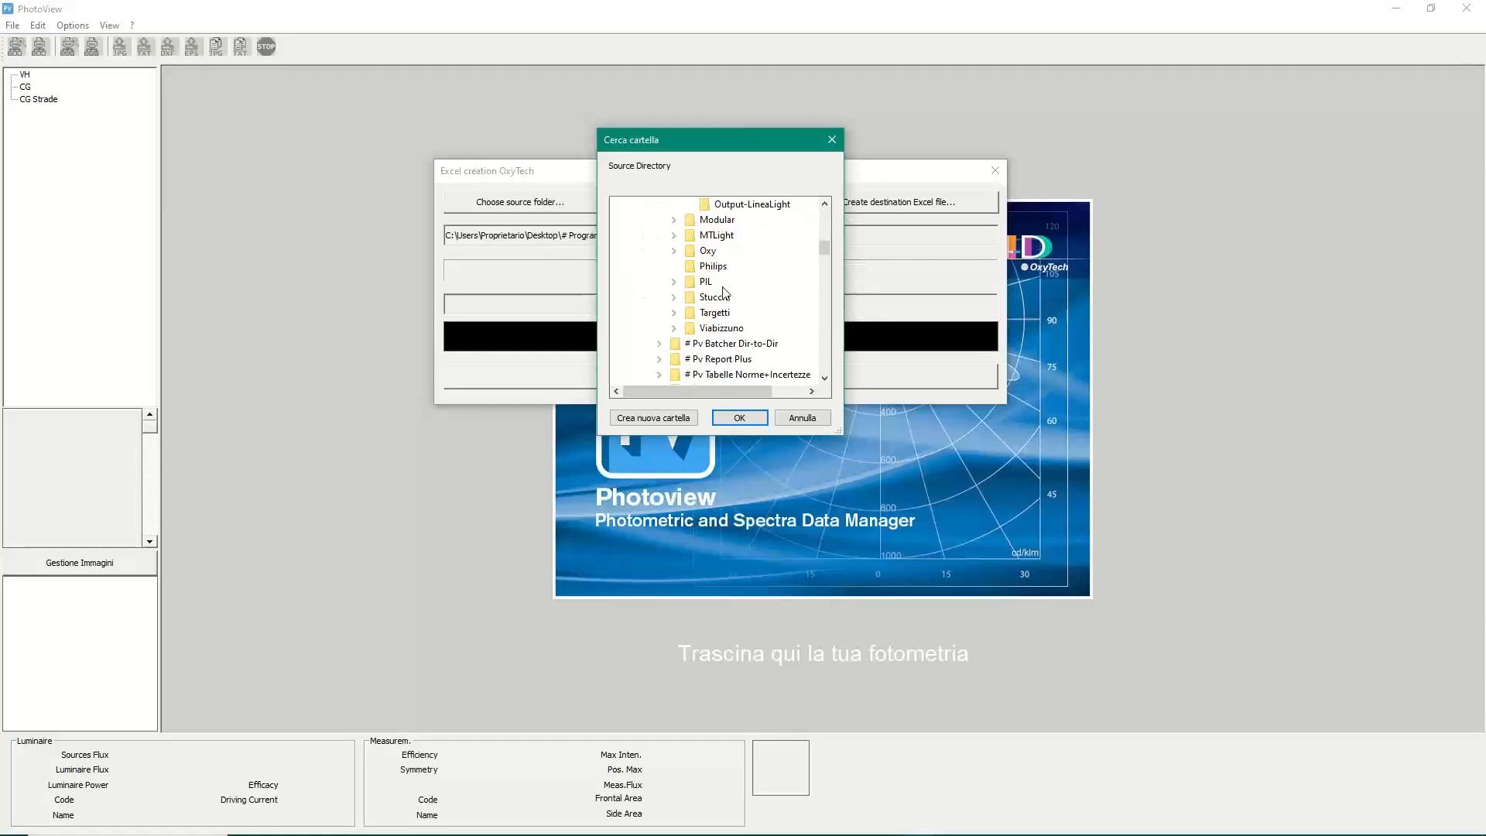
pyautogui.click(674, 251)
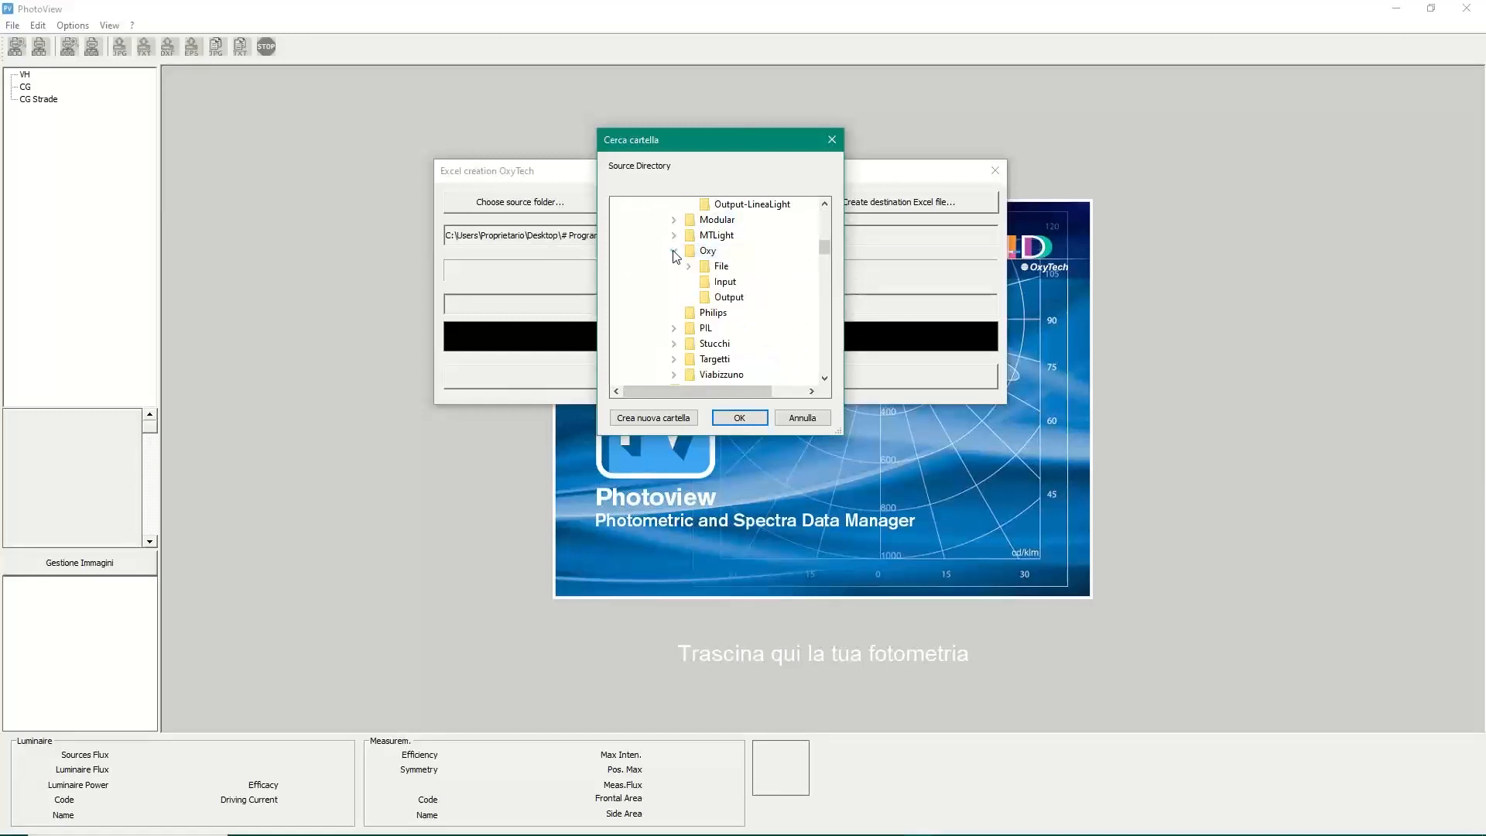
pyautogui.click(726, 282)
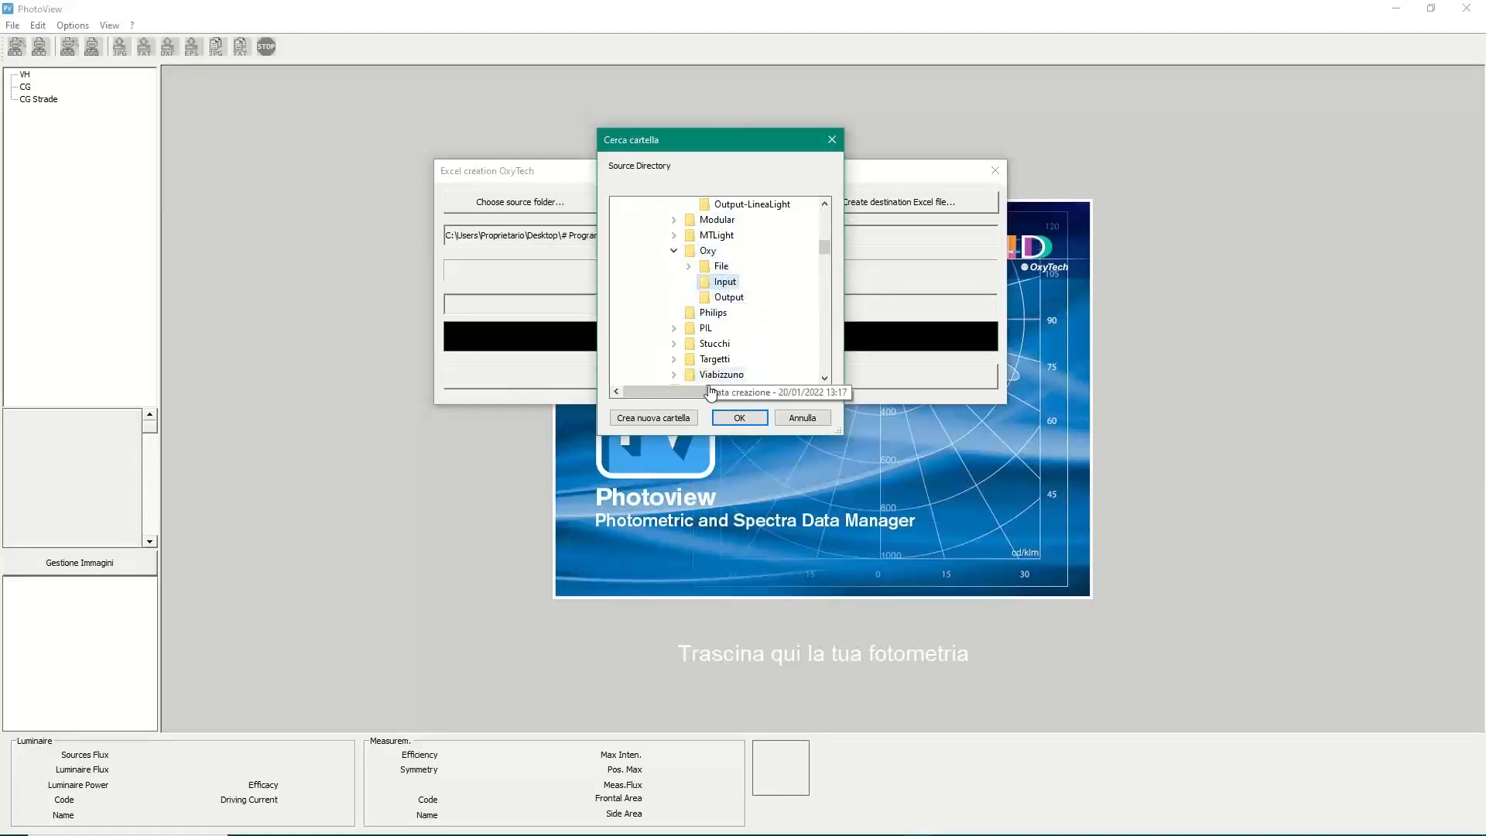
pyautogui.click(740, 419)
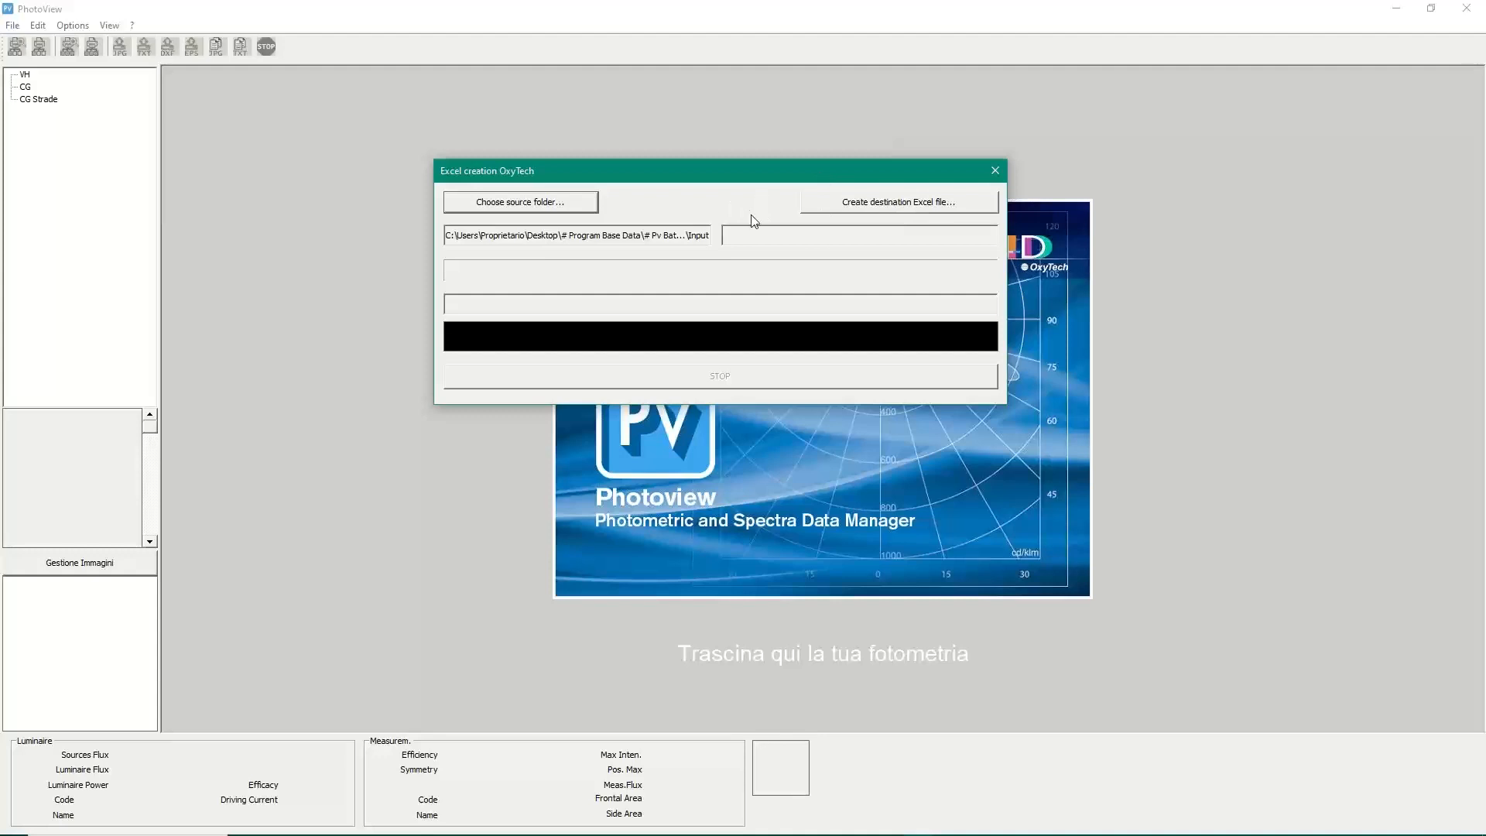
# Generate the destination Excel file as "Create Excel File" in the Oxy Input folder and close the Excel creation dialog.
pyautogui.click(894, 203)
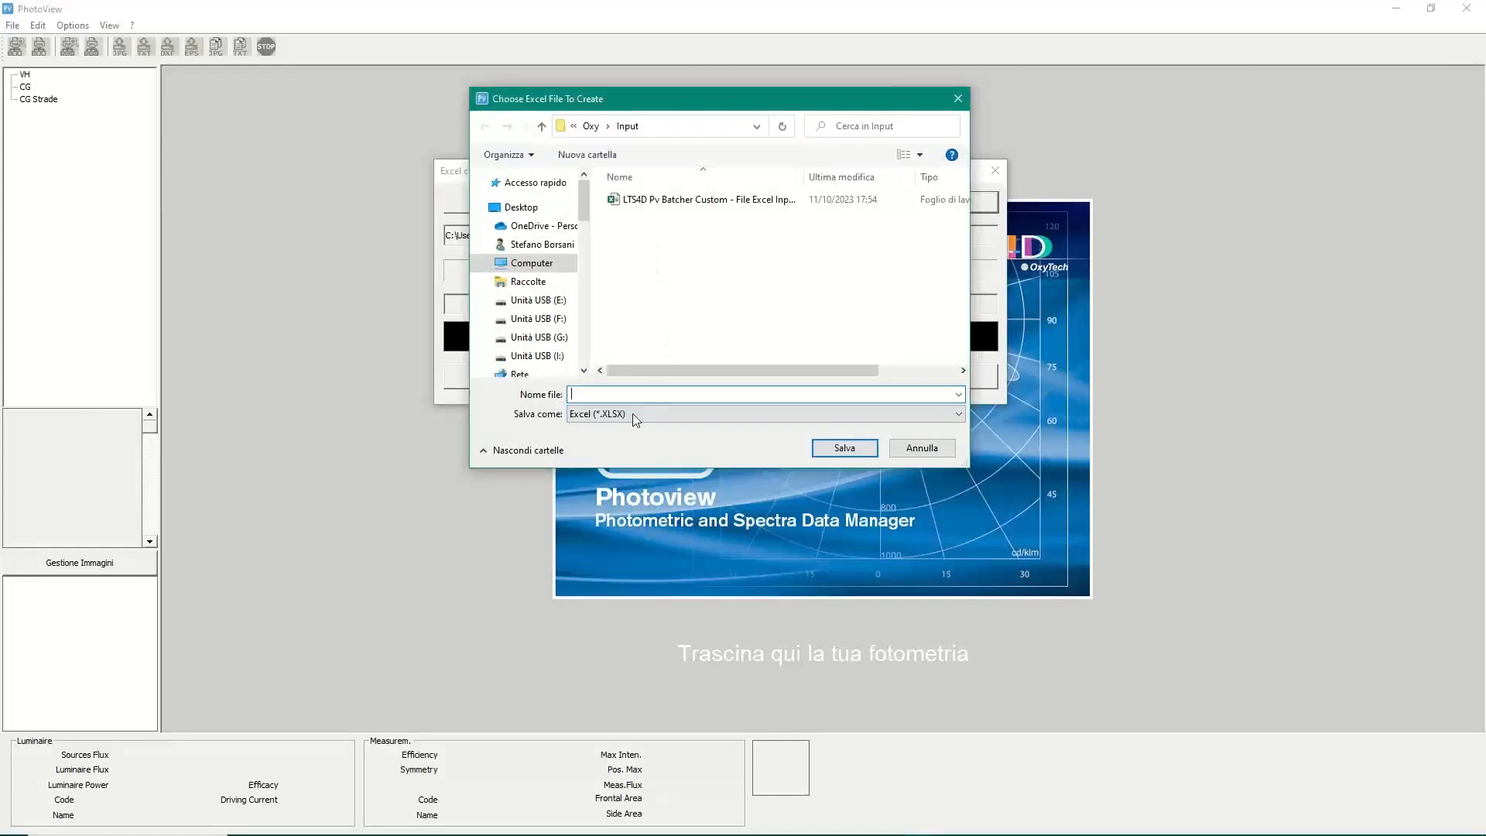
pyautogui.write('Create Excel File')
pyautogui.click(845, 449)
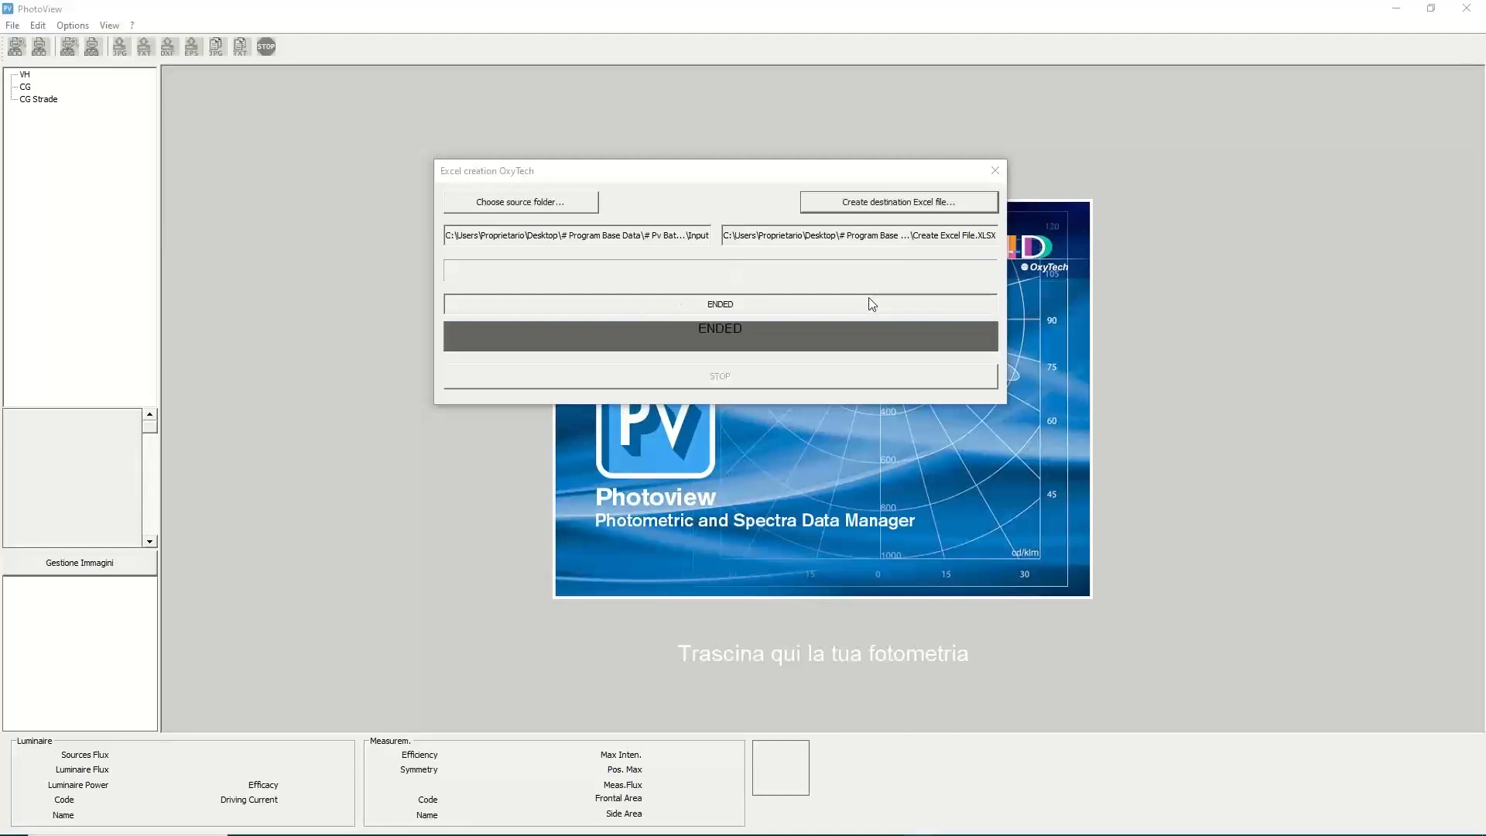
pyautogui.click(995, 170)
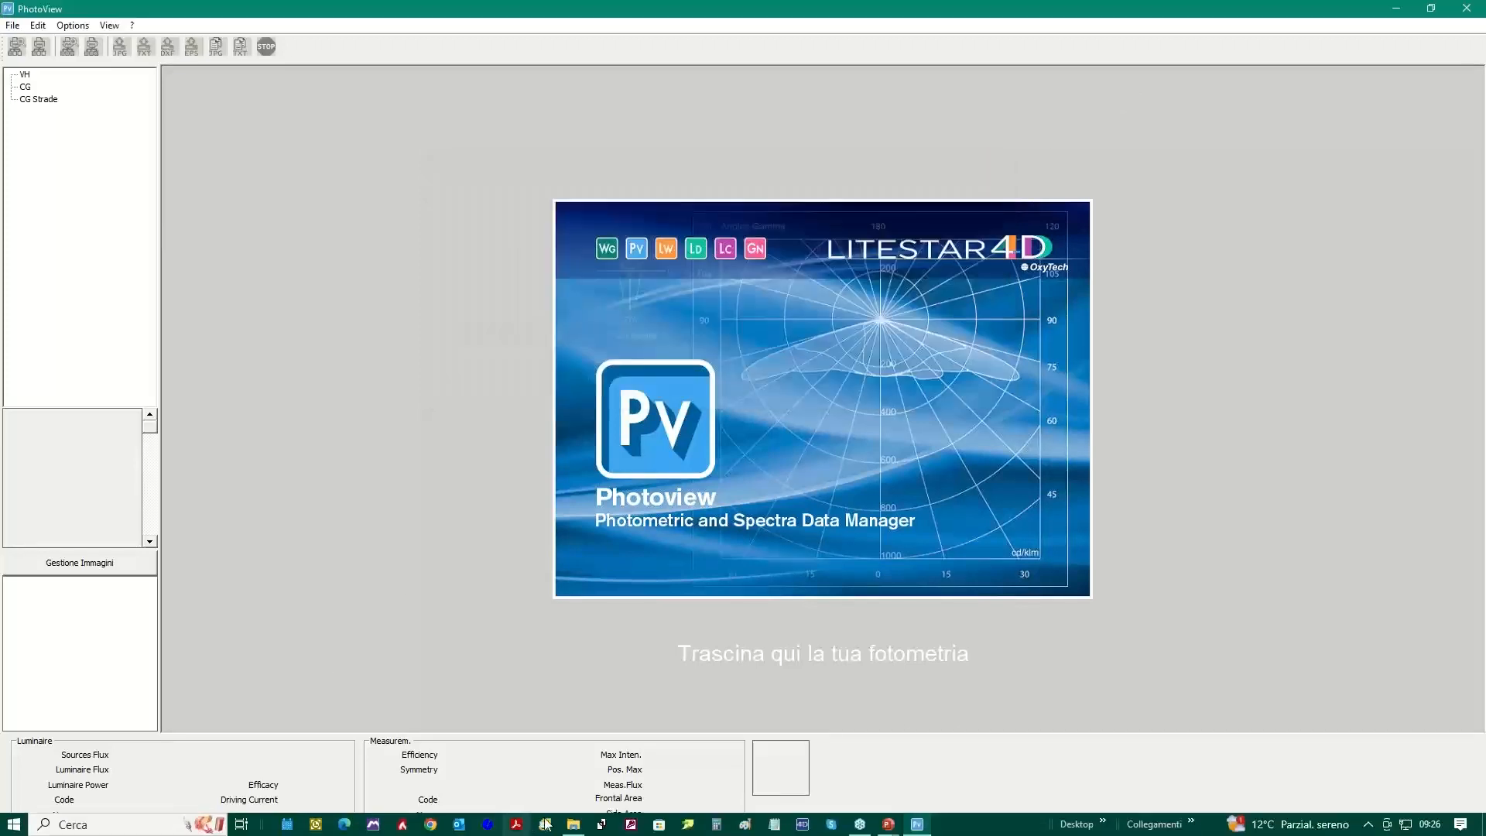
# Open Create Excel File.XLSX from the Oxy Input folder in Excel, maximize it and auto-fit all column widths.
pyautogui.click(573, 824)
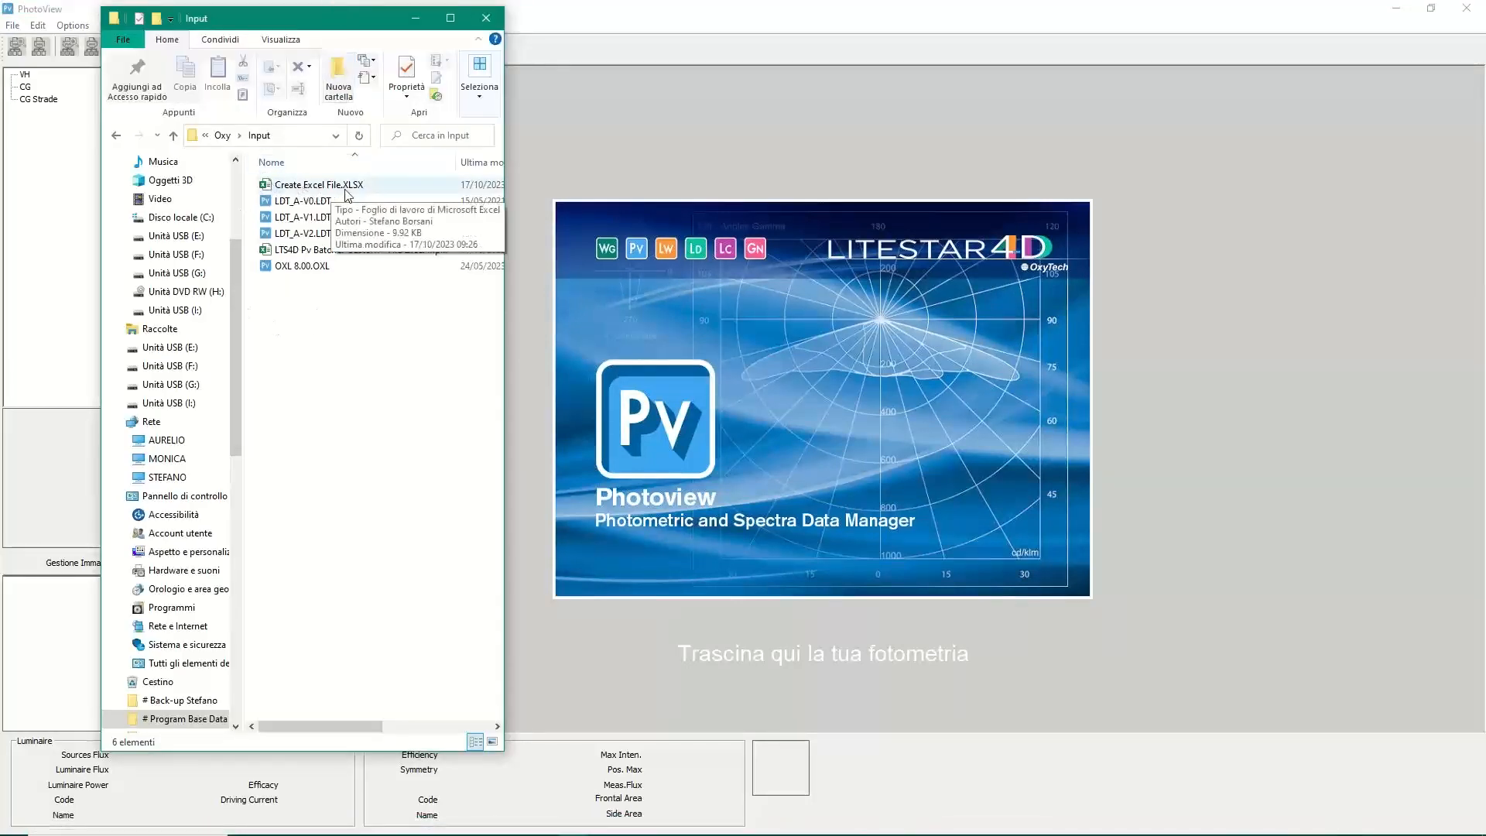
pyautogui.click(320, 187)
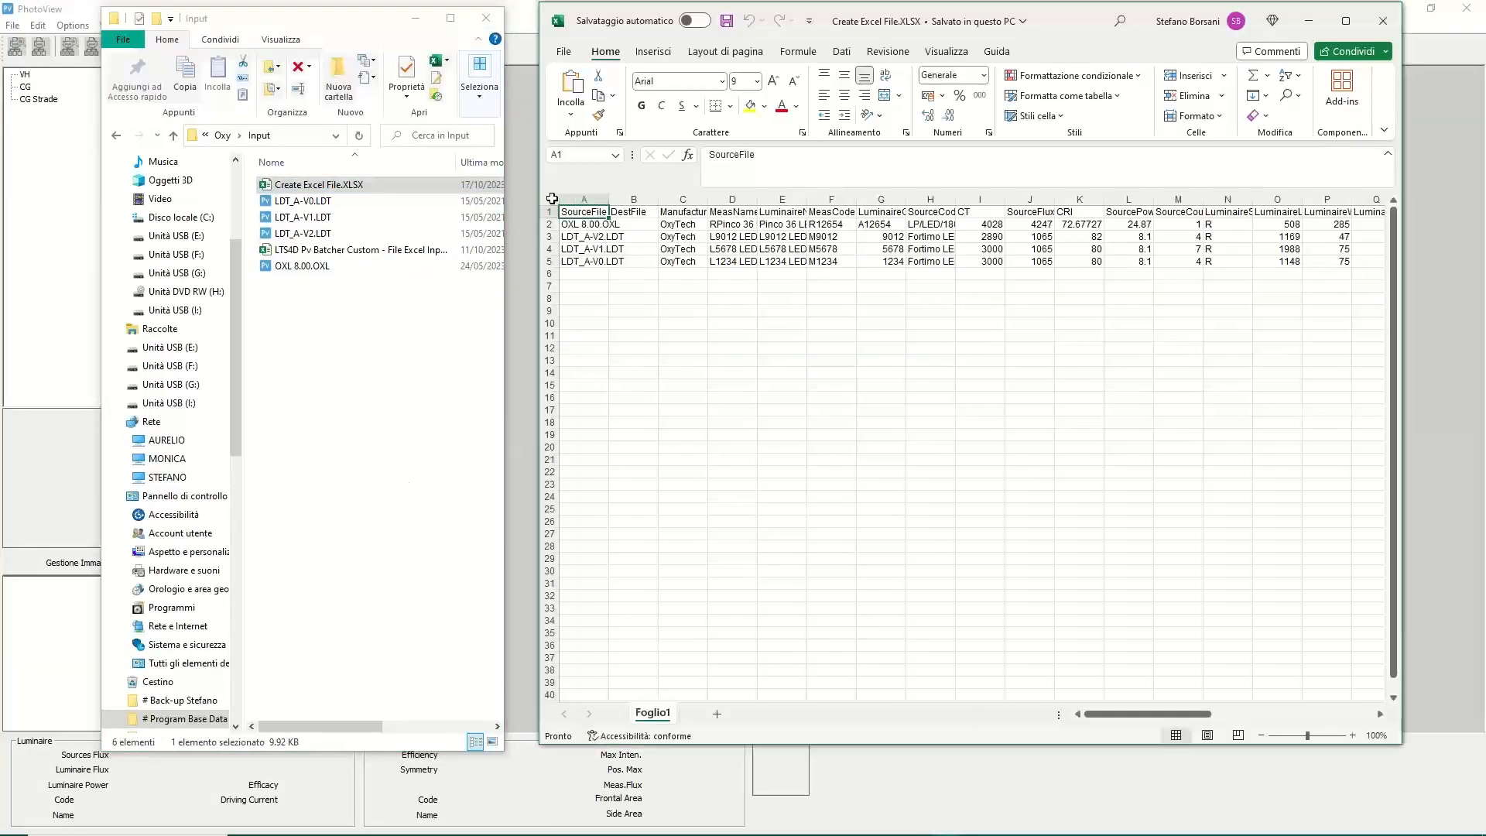
pyautogui.click(552, 198)
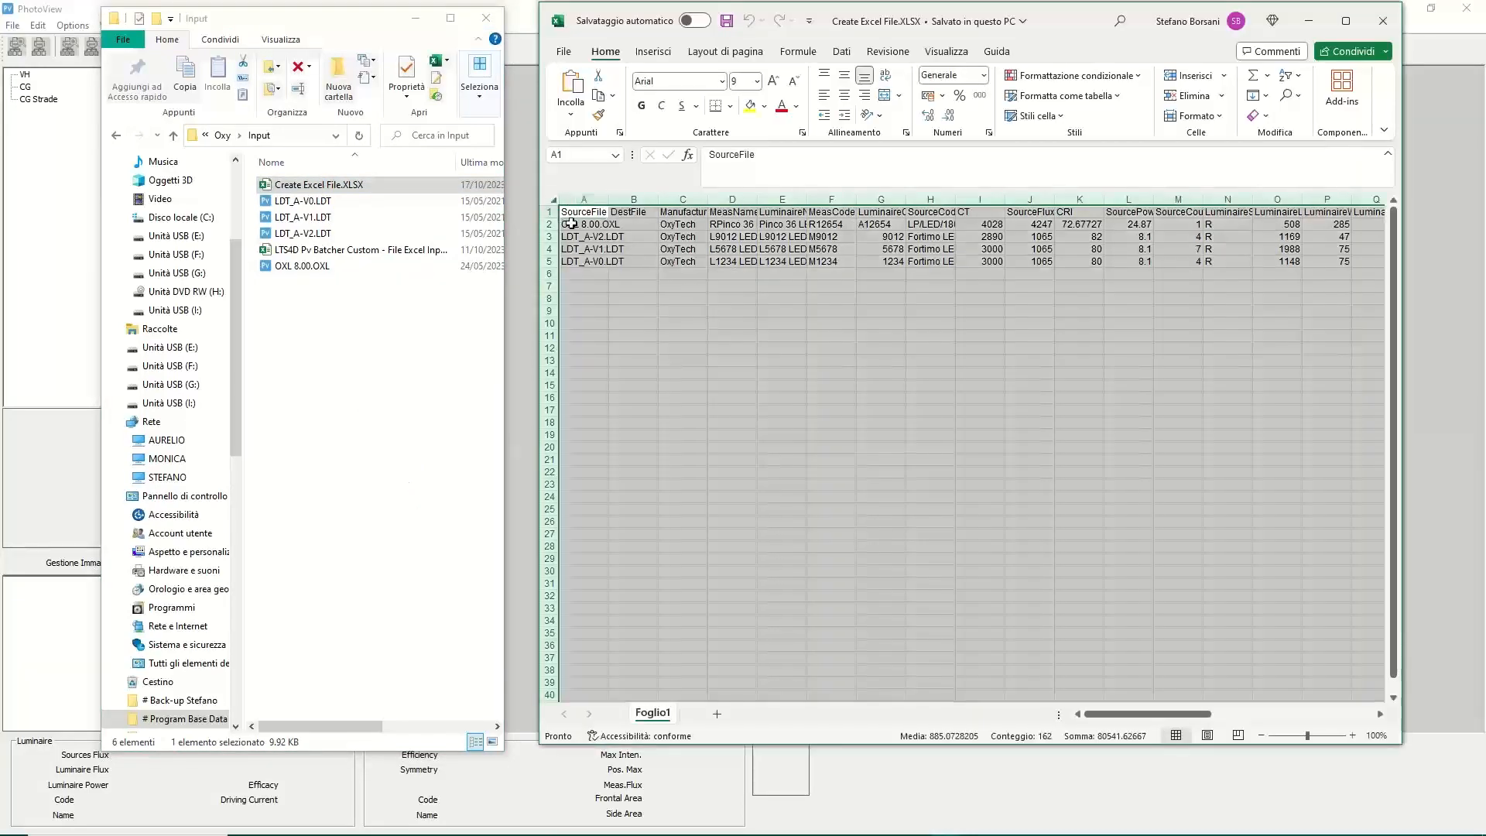
pyautogui.doubleClick(610, 199)
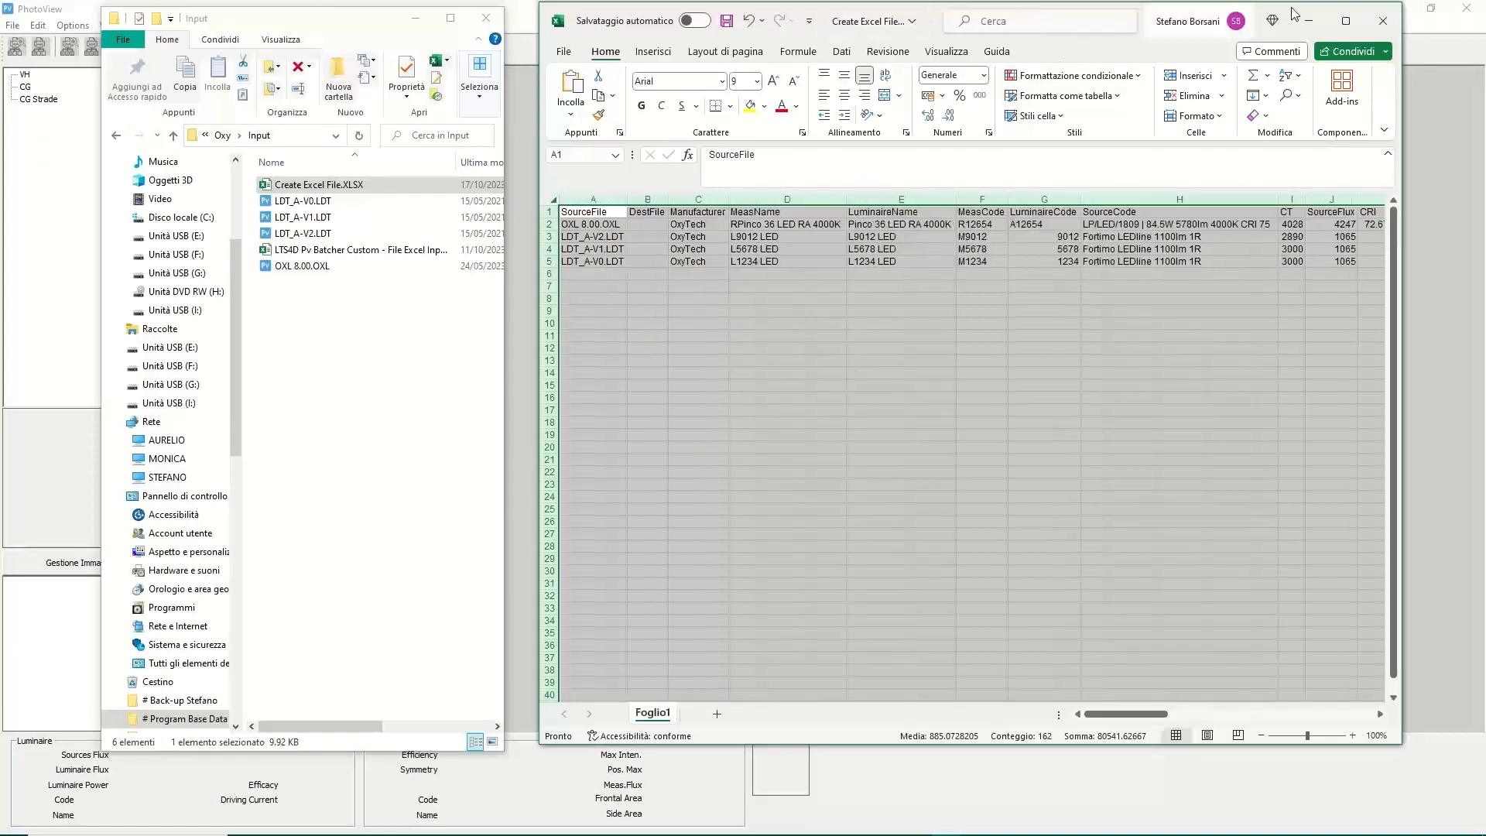
pyautogui.click(1346, 21)
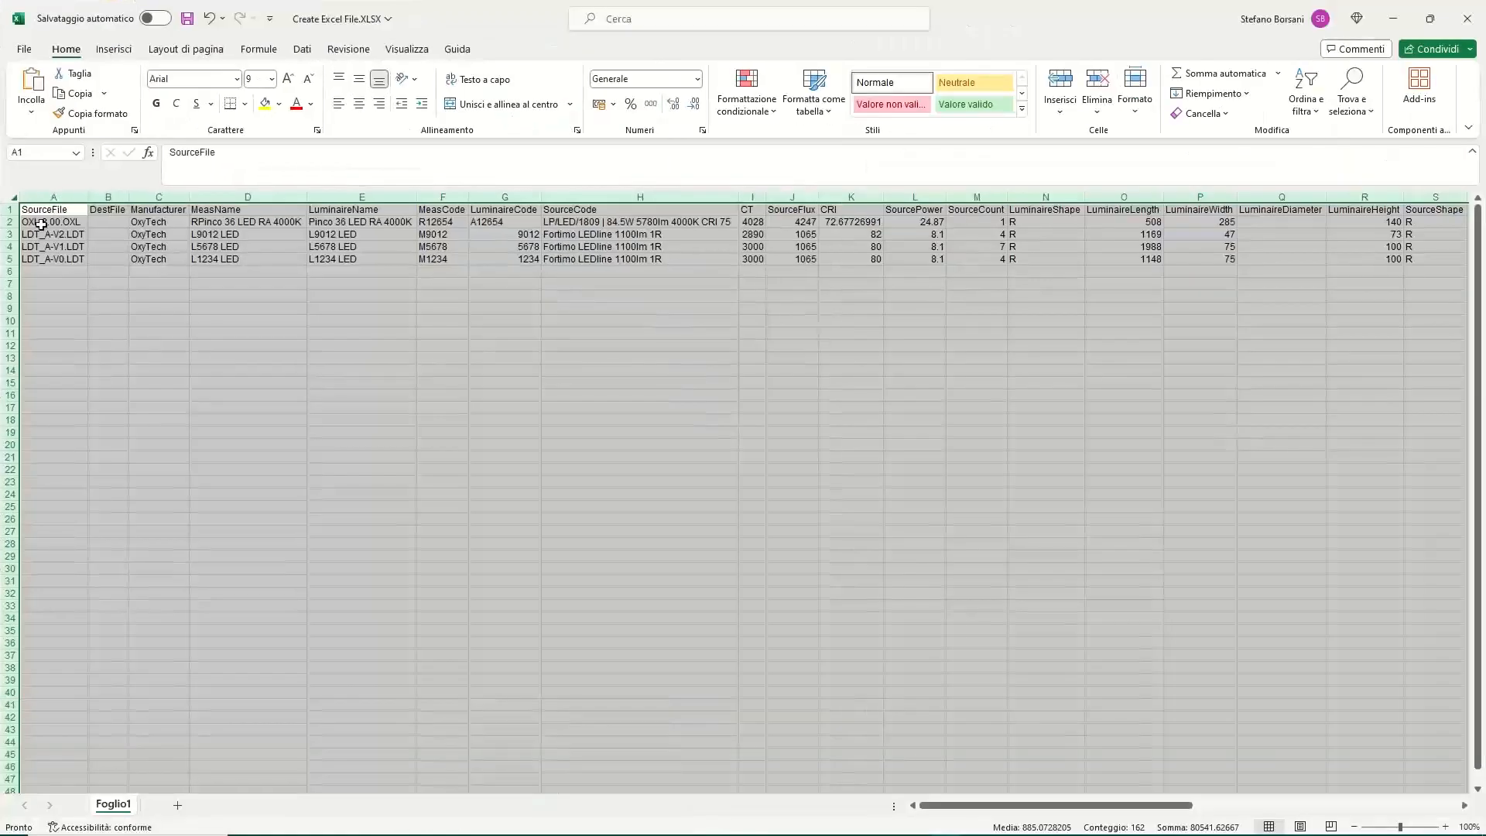
pyautogui.click(39, 223)
pyautogui.press('Up')
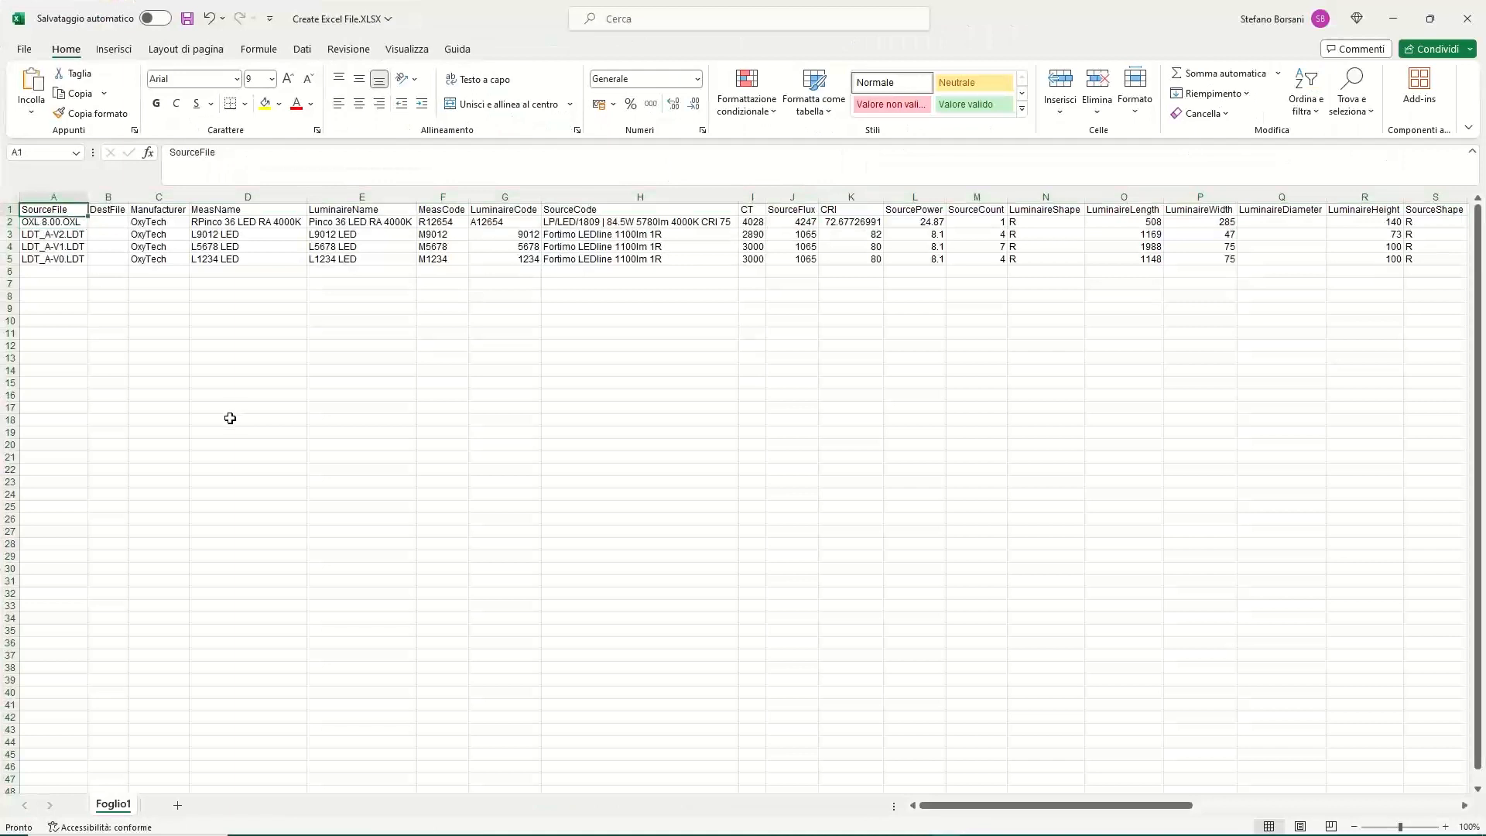
# Examine the photometric file names listed in the SourceFile column.
pyautogui.press('Down')
pyautogui.press('Down')
pyautogui.press('Down')
pyautogui.press('Down')
pyautogui.press('Up')
pyautogui.press('Up')
pyautogui.press('Up')
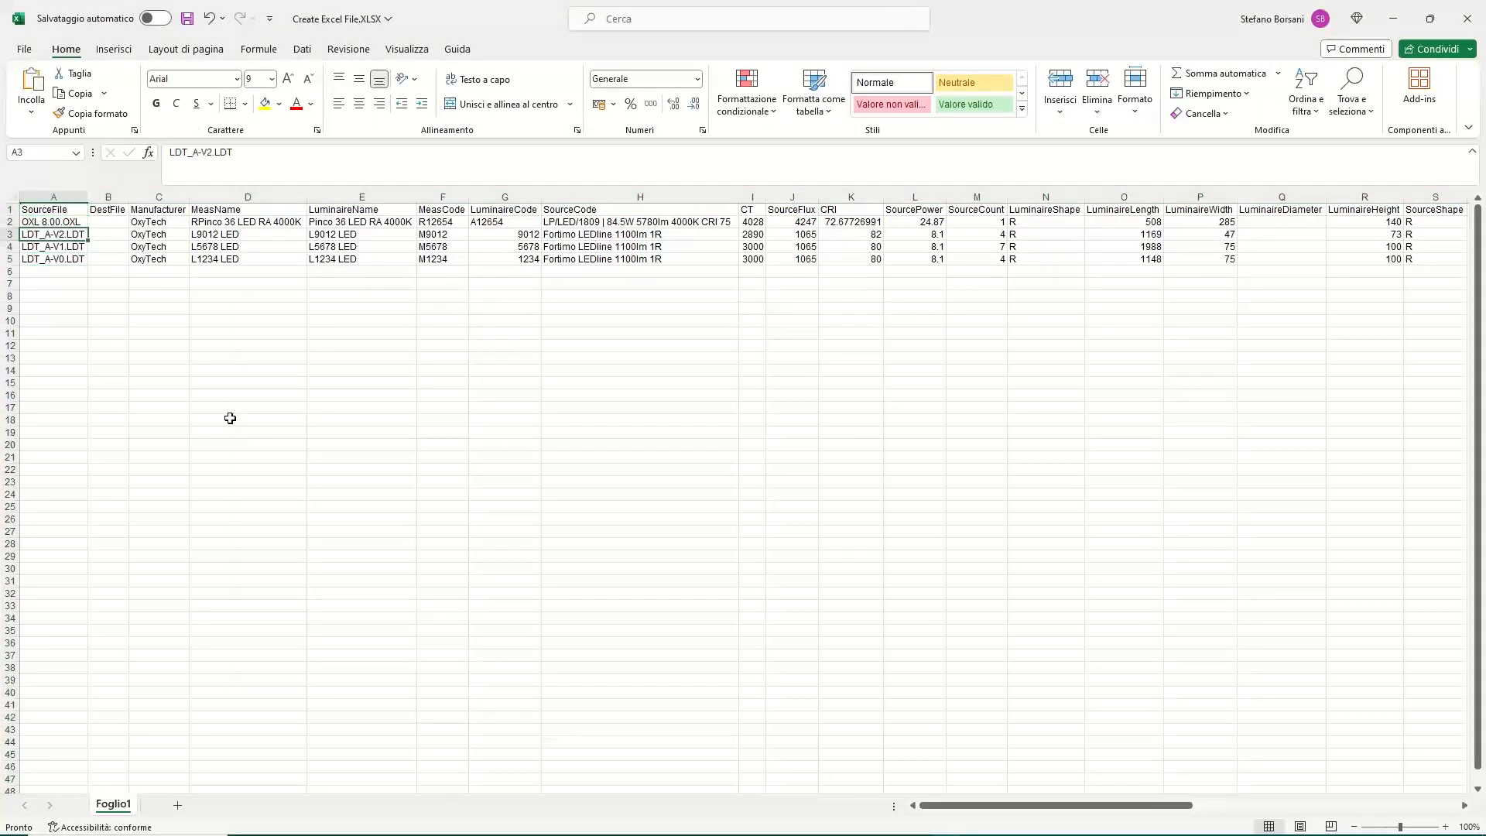
pyautogui.press('Down')
pyautogui.press('Down')
pyautogui.press('Up')
pyautogui.press('Up')
pyautogui.press('Down')
pyautogui.press('Down')
pyautogui.press('Down')
pyautogui.press('Up')
pyautogui.press('Up')
pyautogui.press('Up')
# Go to the first empty DestFile cell (B2) and widen the DestFile column.
pyautogui.press('Right')
pyautogui.press('Right')
pyautogui.press('Left')
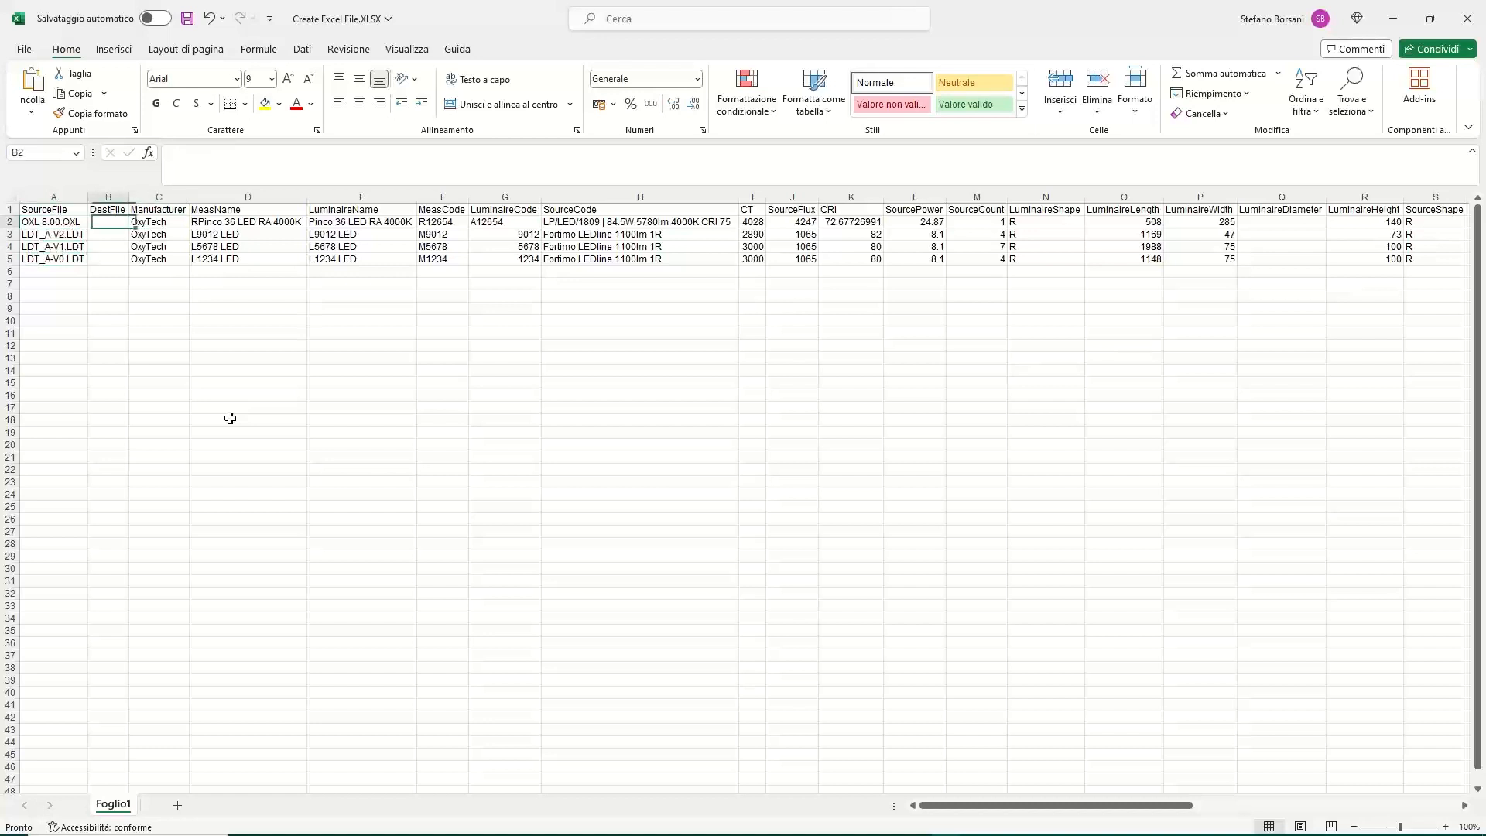
pyautogui.moveTo(131, 198); pyautogui.dragTo(169, 197)
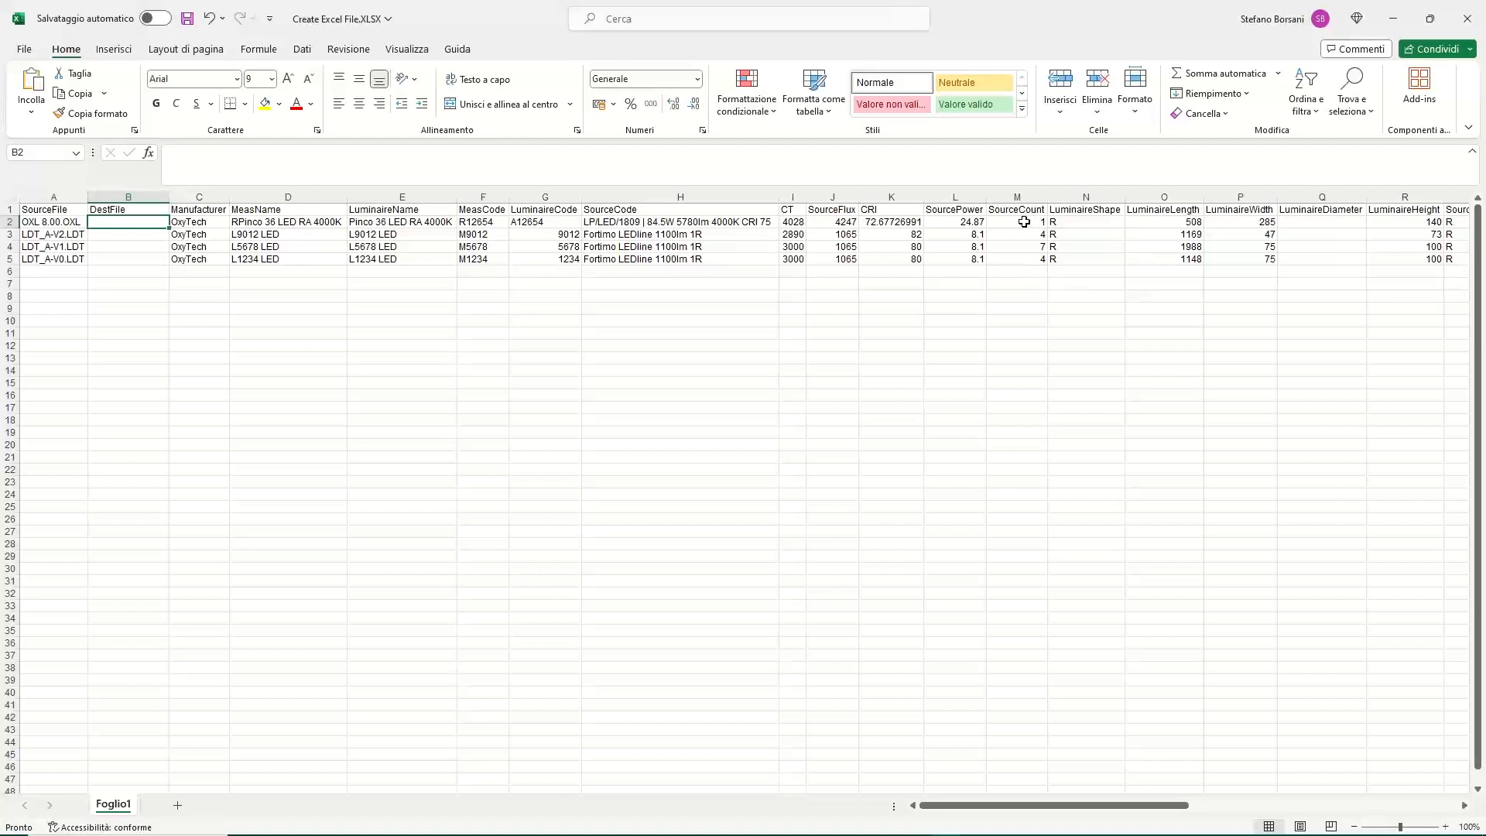
# Examine the remaining columns, from the luminaire and source dimensions through LOR, efficacy, beam opening, UGR and glare.
pyautogui.click(1084, 273)
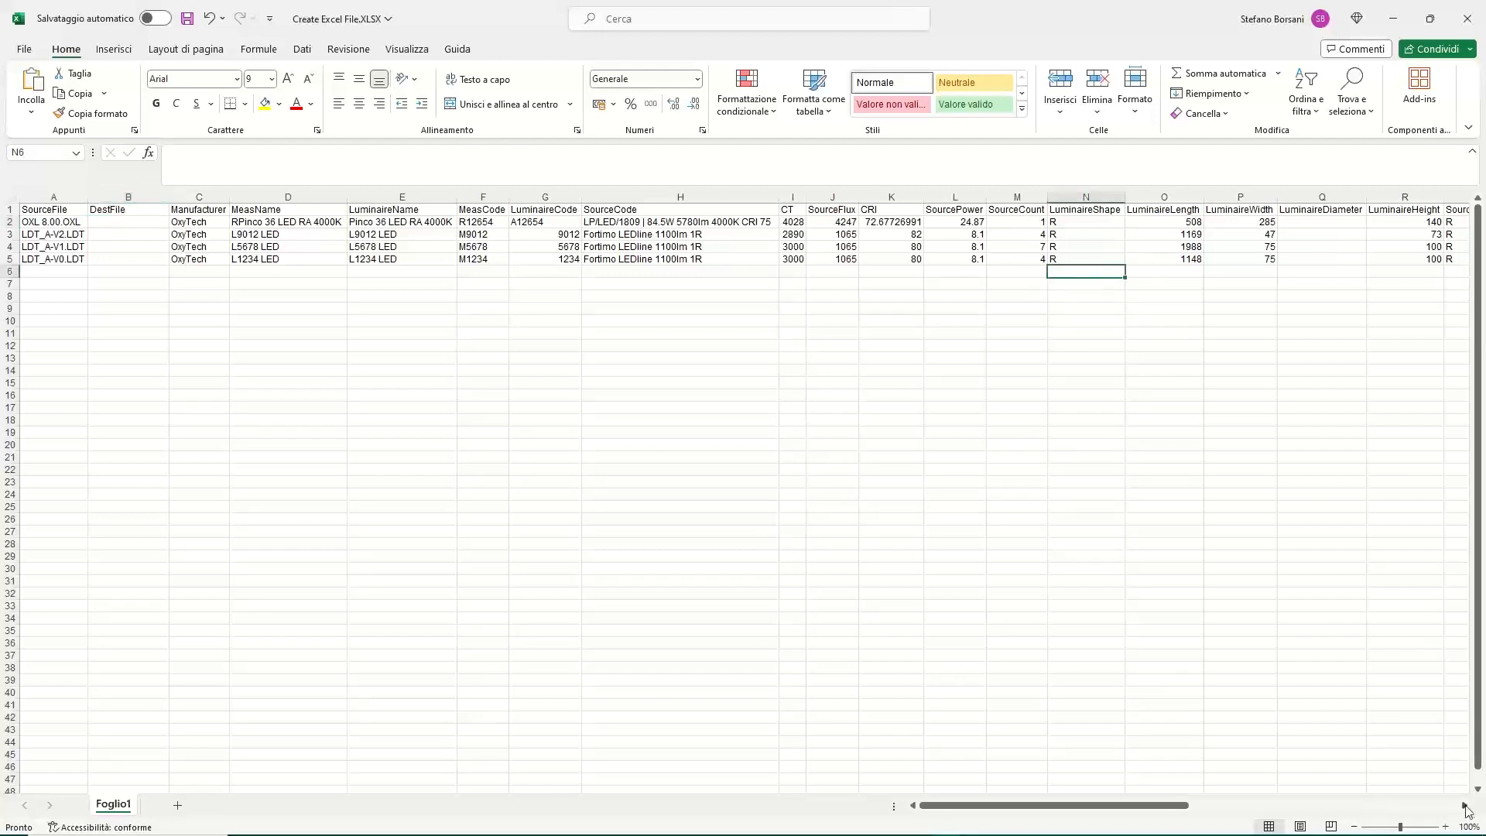
pyautogui.click(1464, 805)
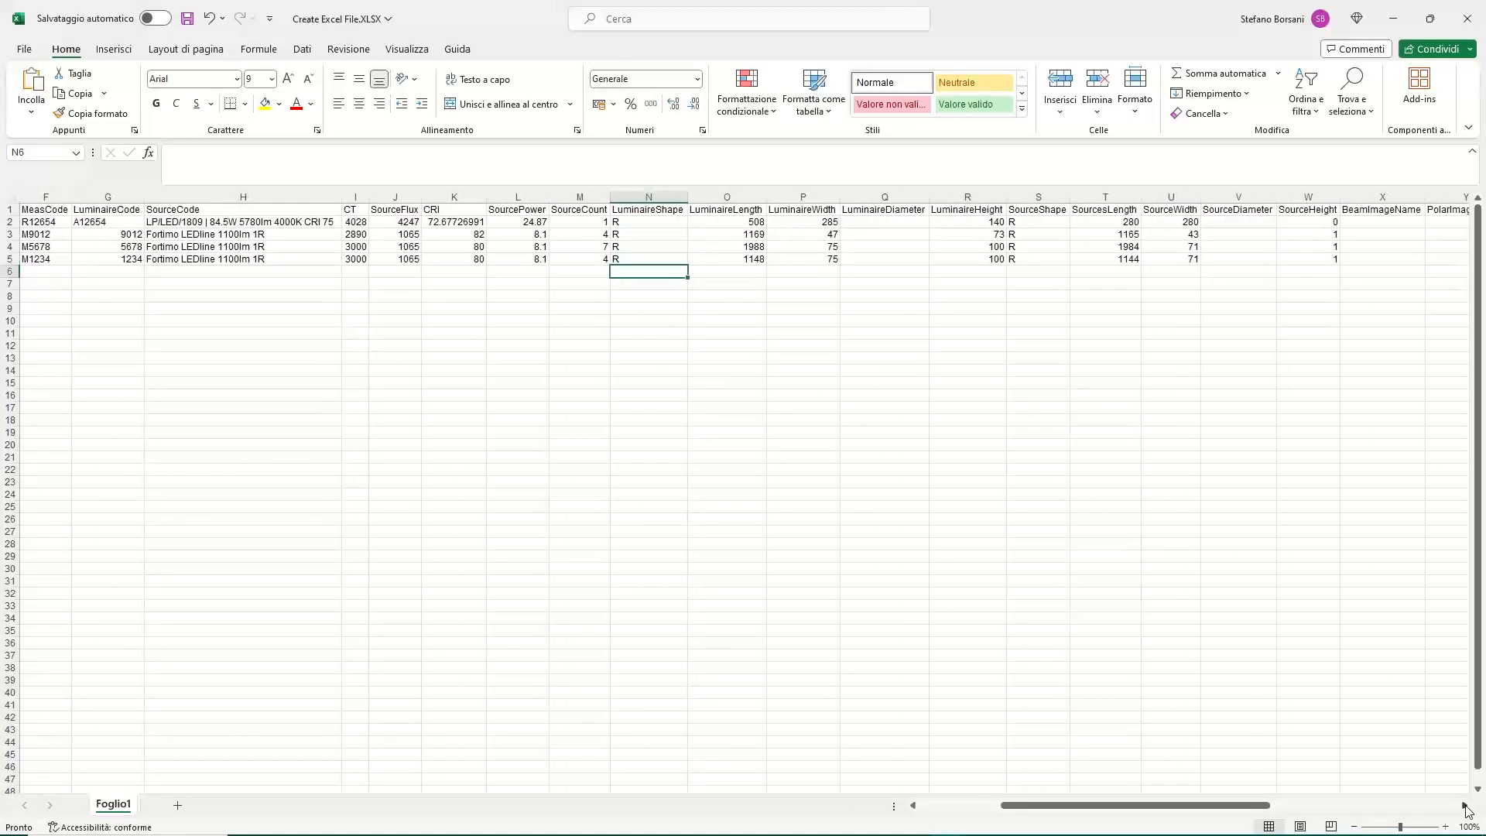
pyautogui.click(1464, 805)
pyautogui.click(1464, 806)
pyautogui.click(1464, 806)
pyautogui.click(1465, 806)
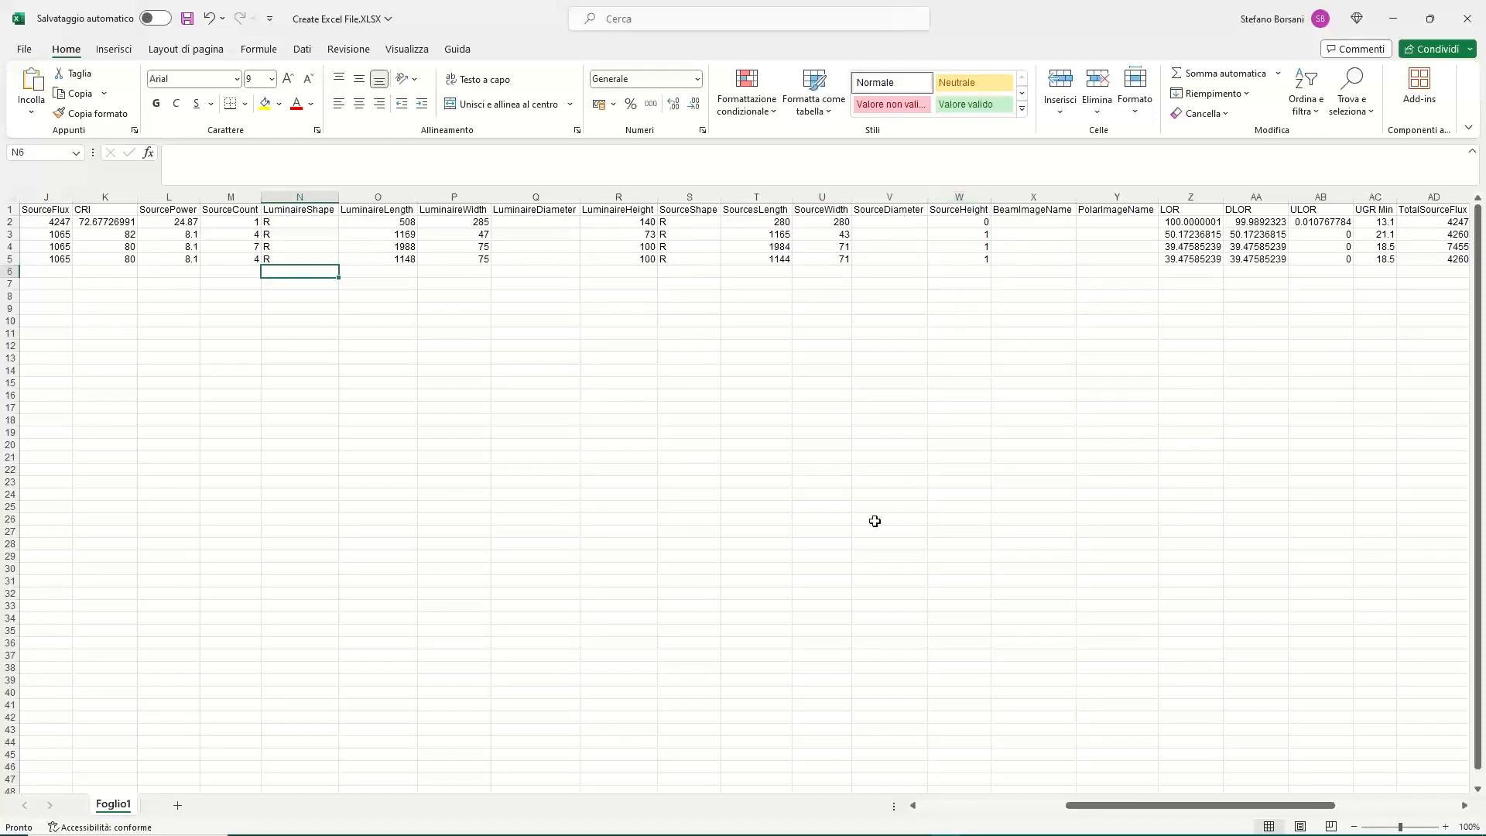
pyautogui.moveTo(1465, 810); pyautogui.dragTo(1465, 810)
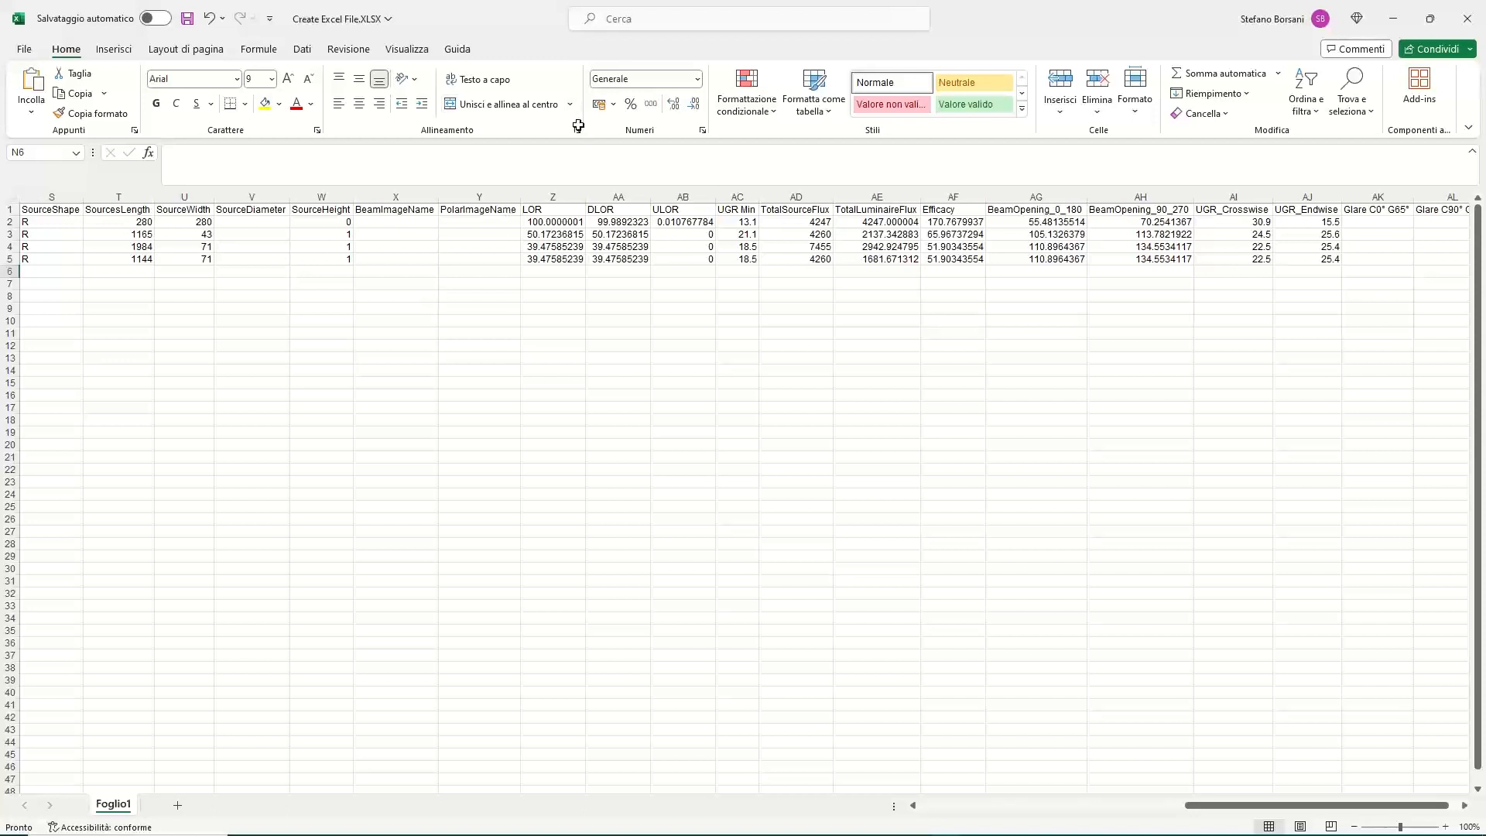
# Set the LOR value in cell Z2 to 100.
pyautogui.click(551, 222)
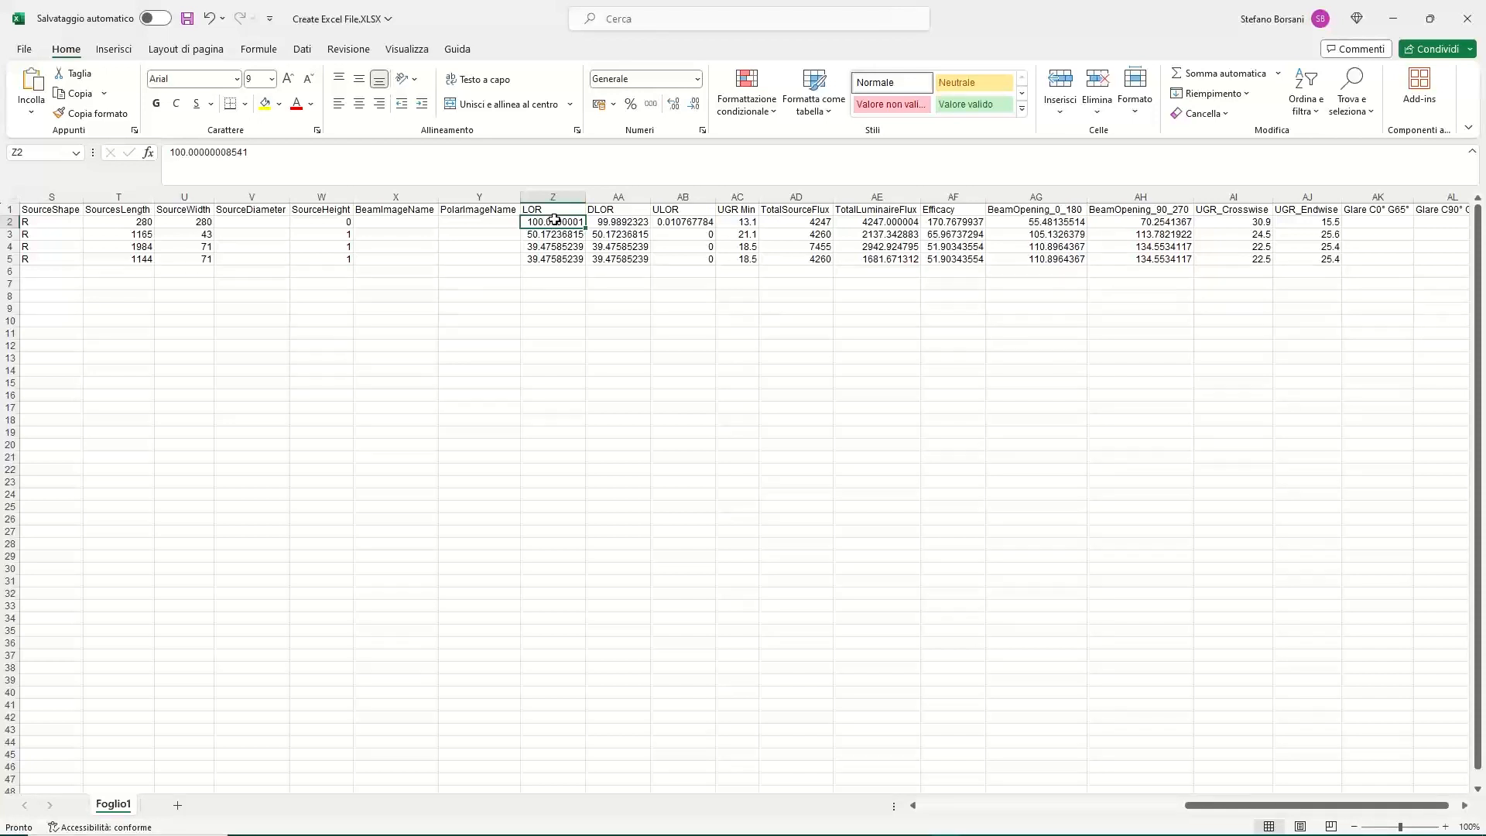
pyautogui.moveTo(524, 834)
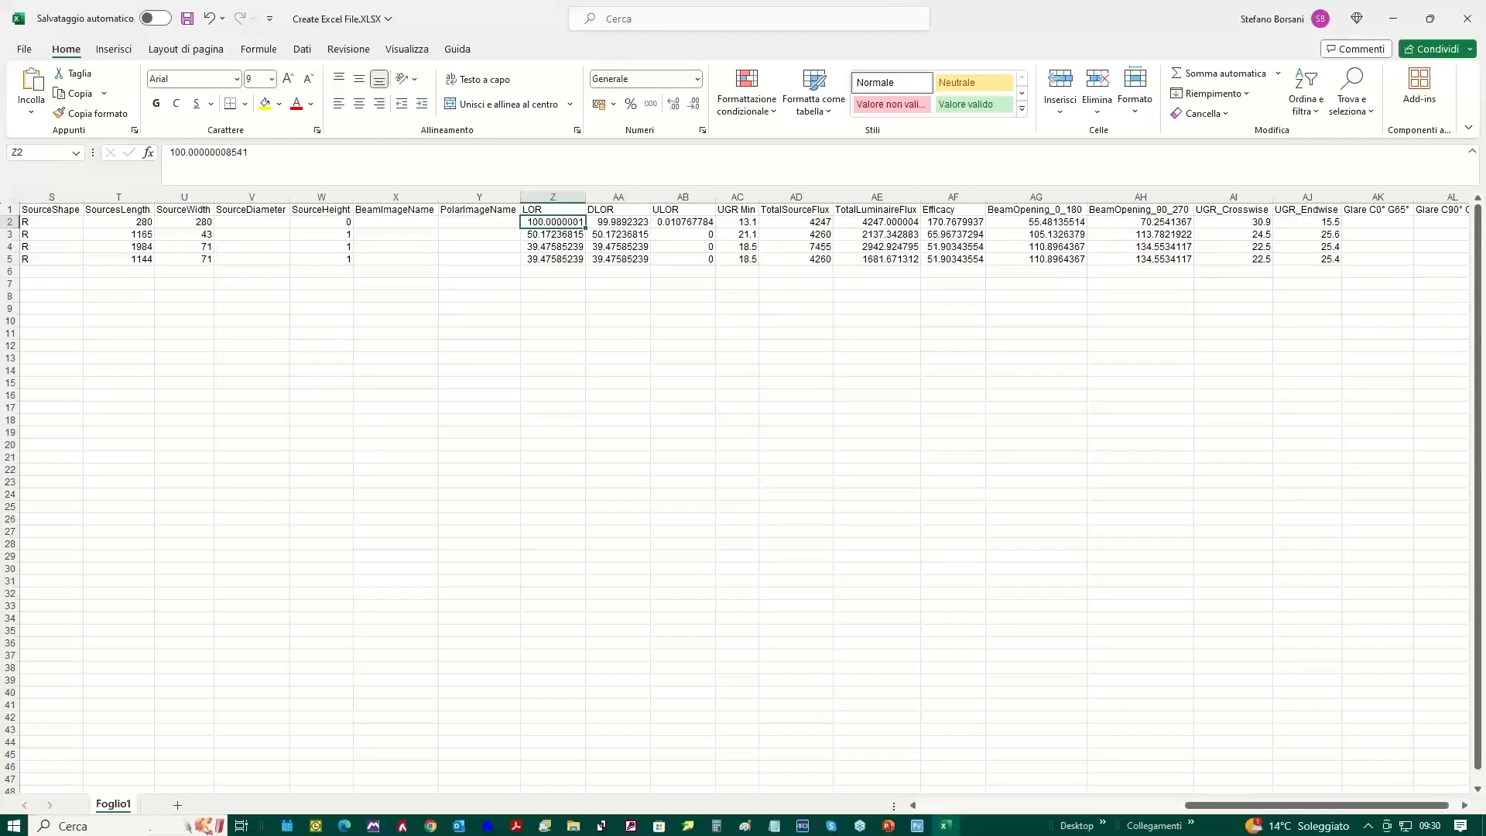
pyautogui.write('100')
pyautogui.press('Return')
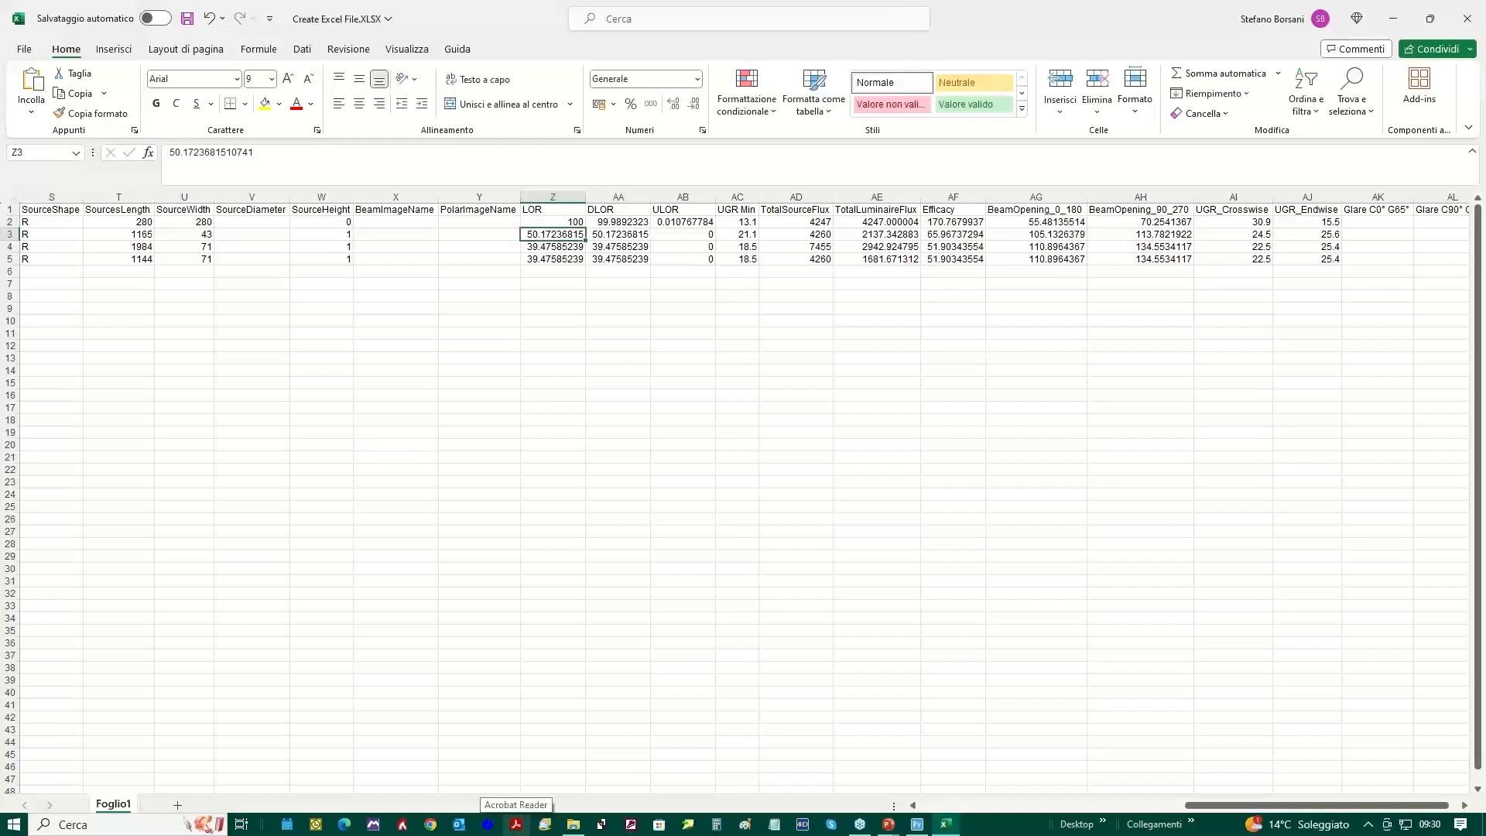
# Set the LOR values to 50 in cell Z3 and 39 in cells Z4 and Z5.
pyautogui.write('50')
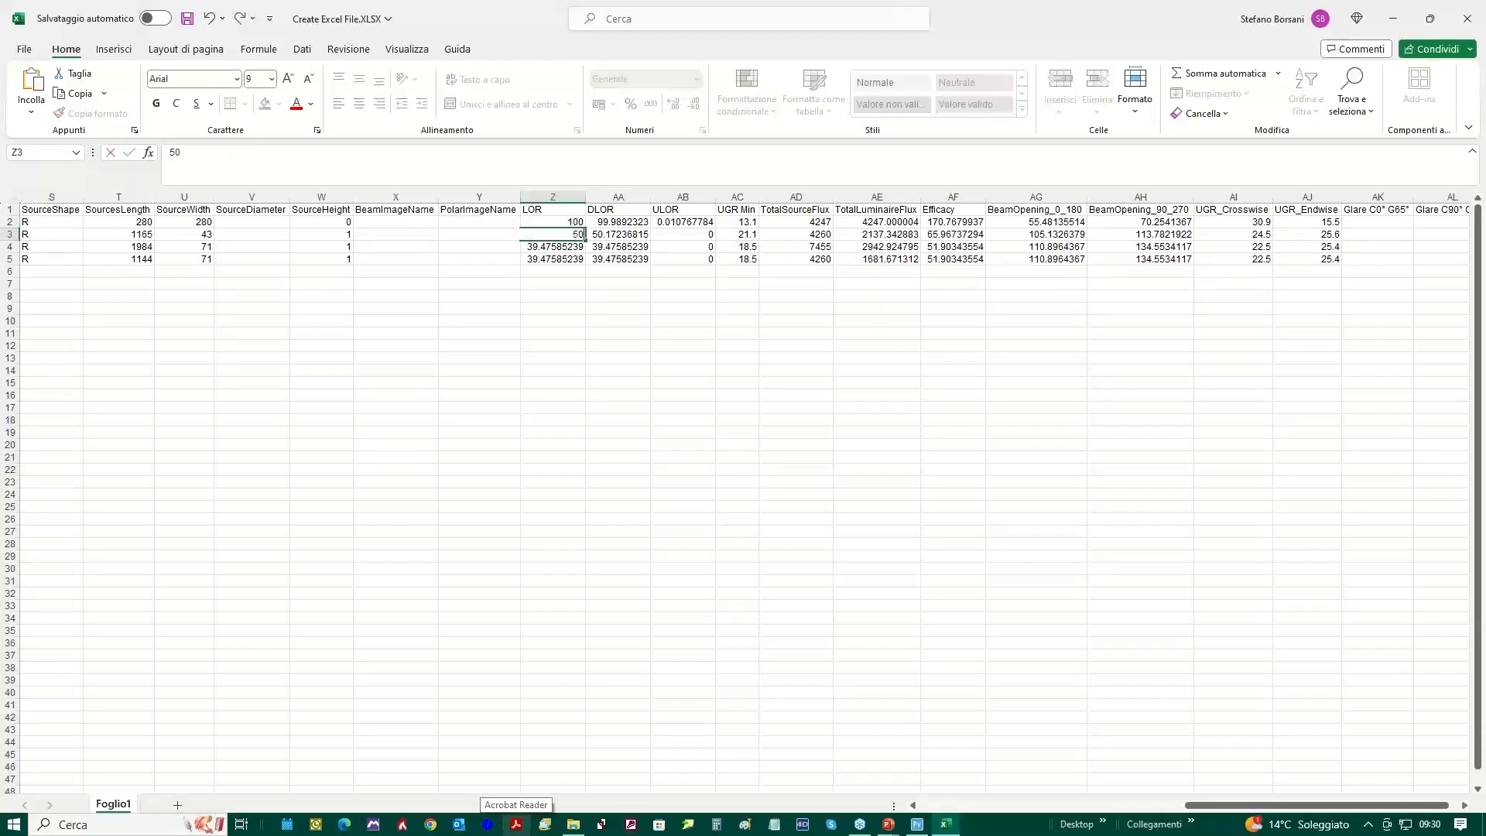
pyautogui.press('Return')
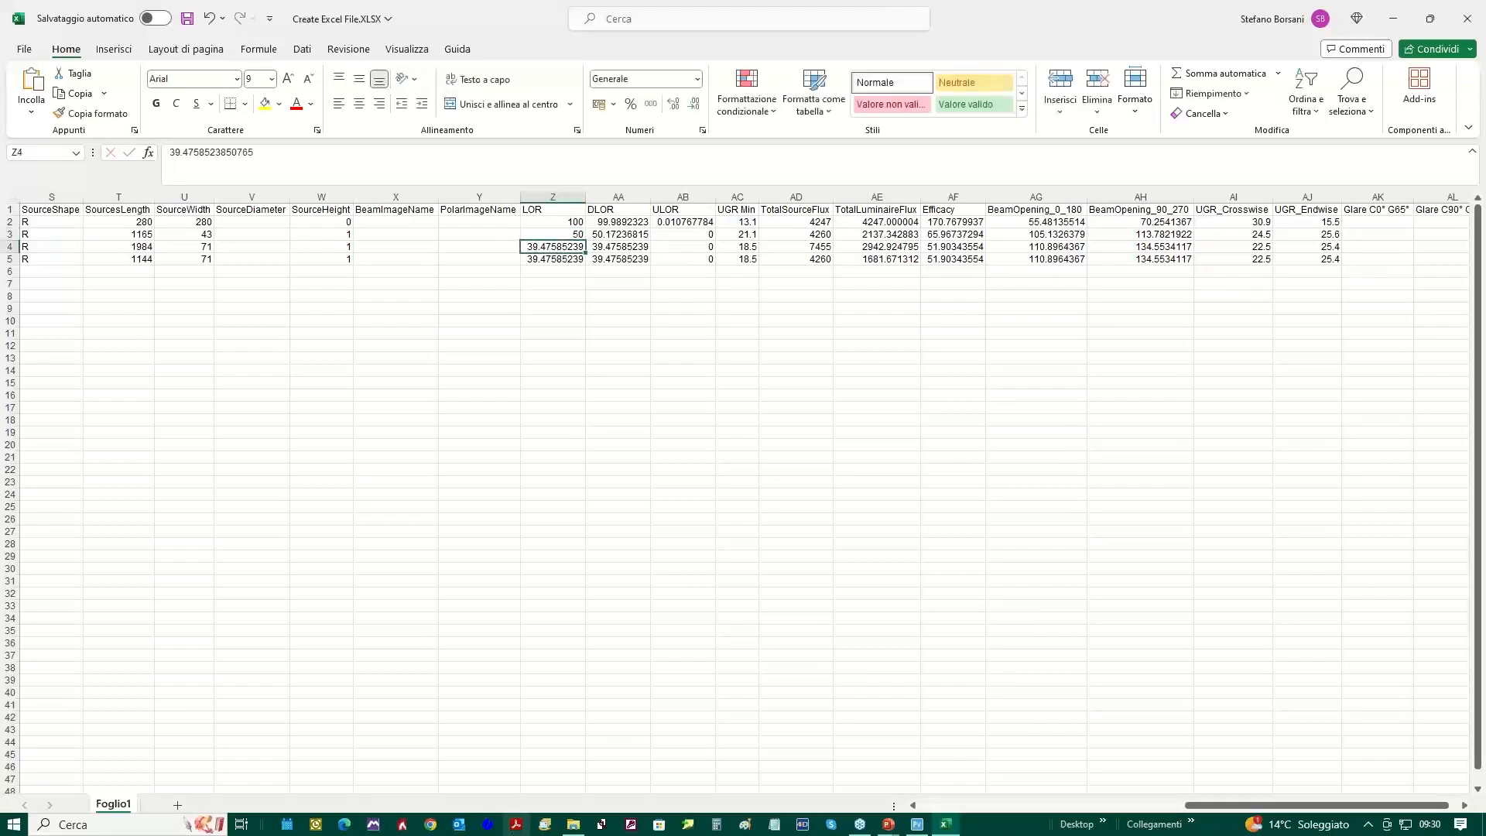
pyautogui.write('39')
pyautogui.press('Return')
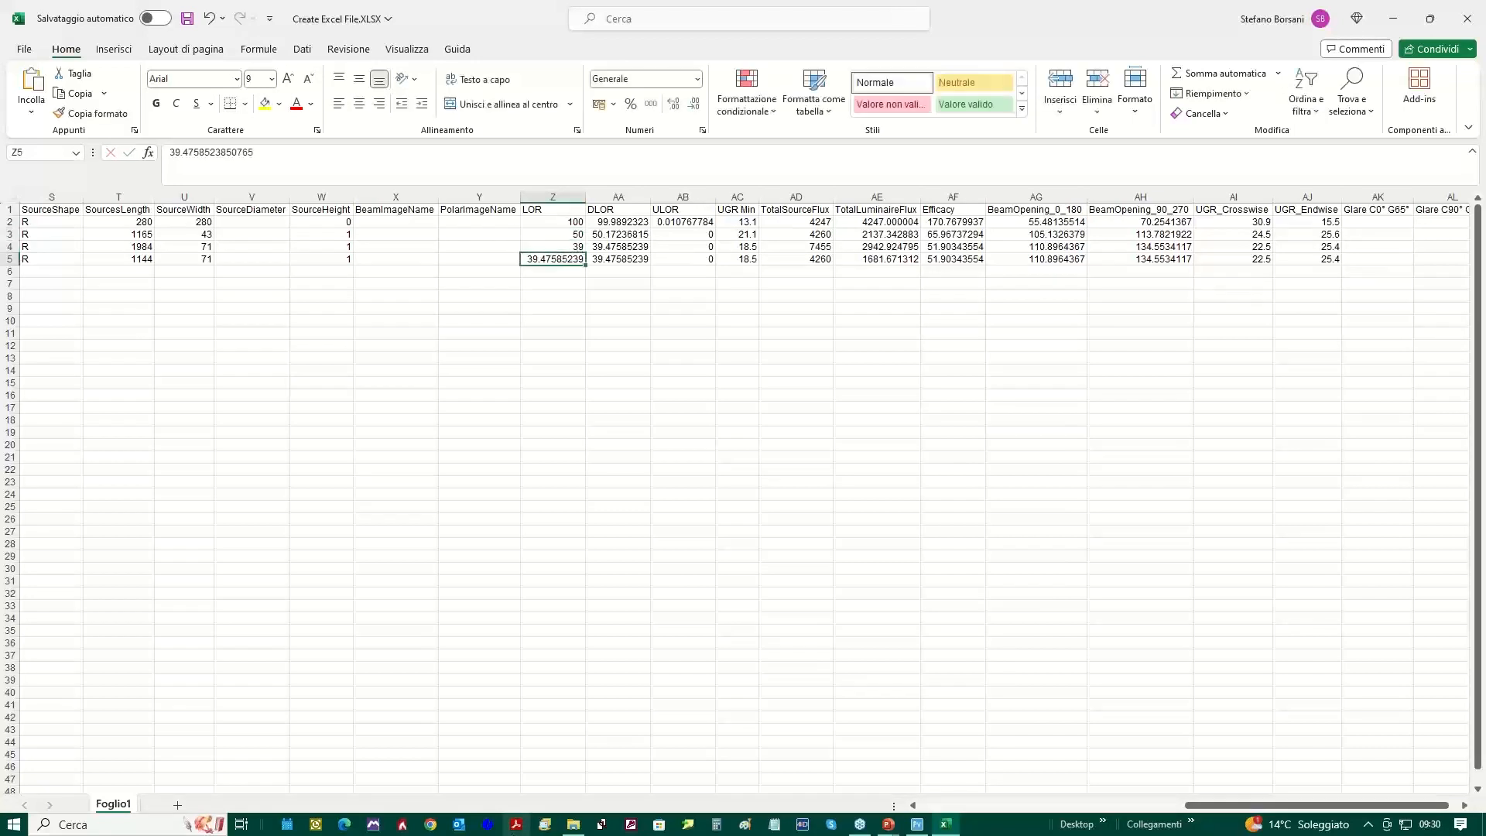
pyautogui.write('39')
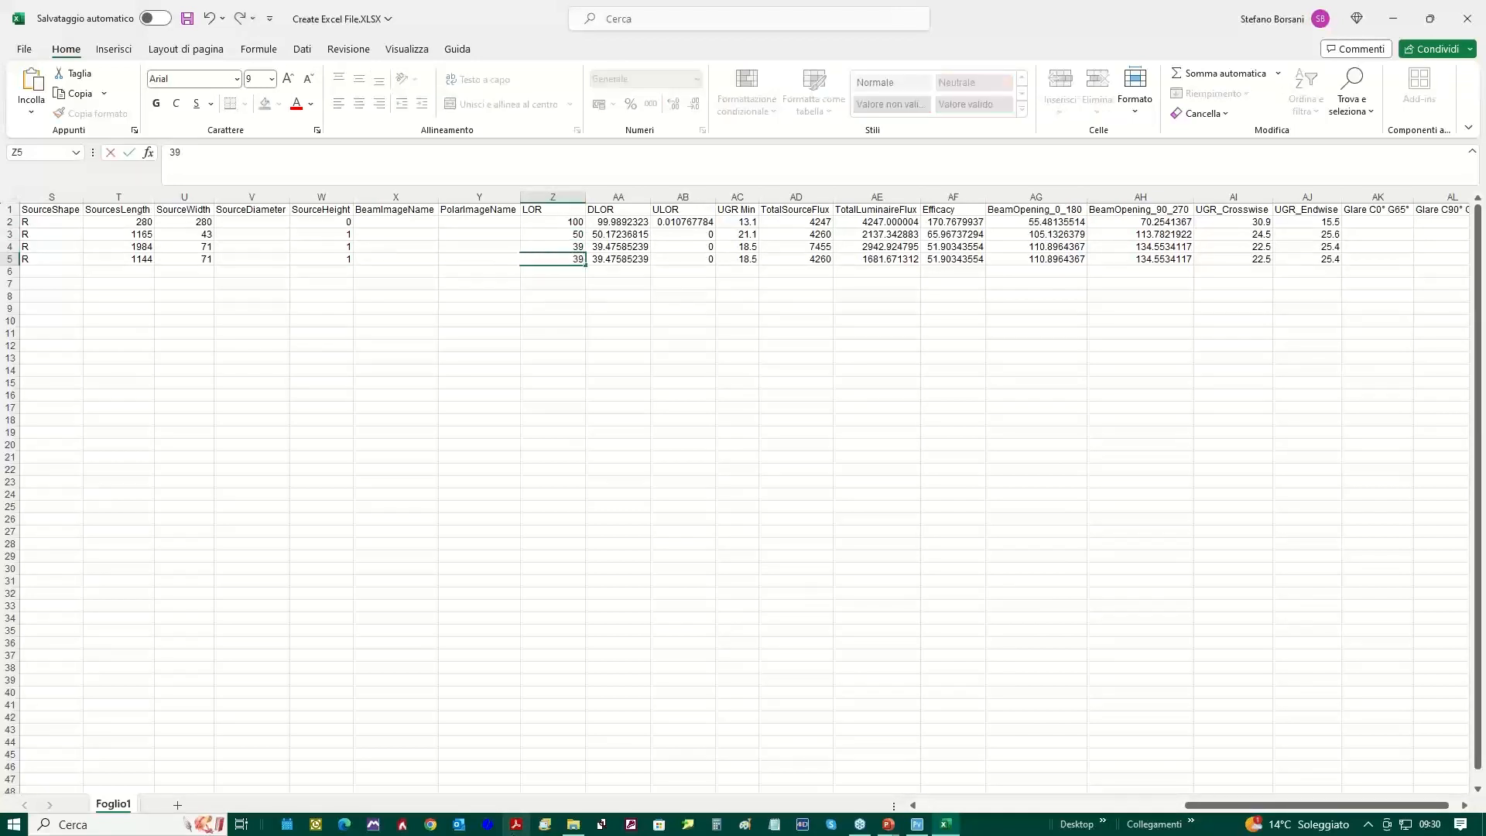
pyautogui.press('Return')
pyautogui.press('Up')
pyautogui.press('Up')
pyautogui.press('Up')
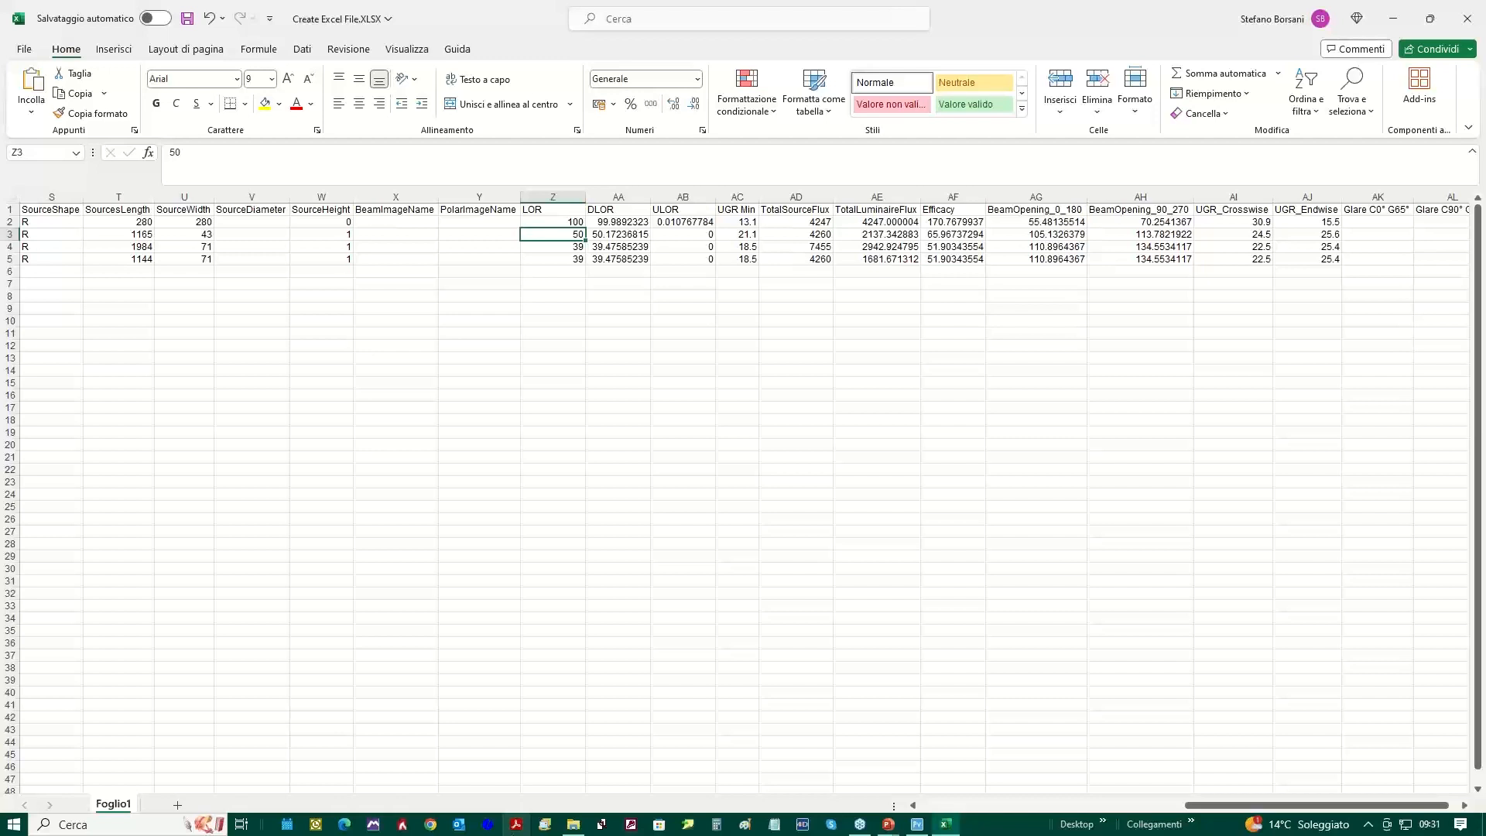
# Examine the third row's cells from DLOR through efficacy and beam opening to the UGR and glare columns.
pyautogui.click(618, 235)
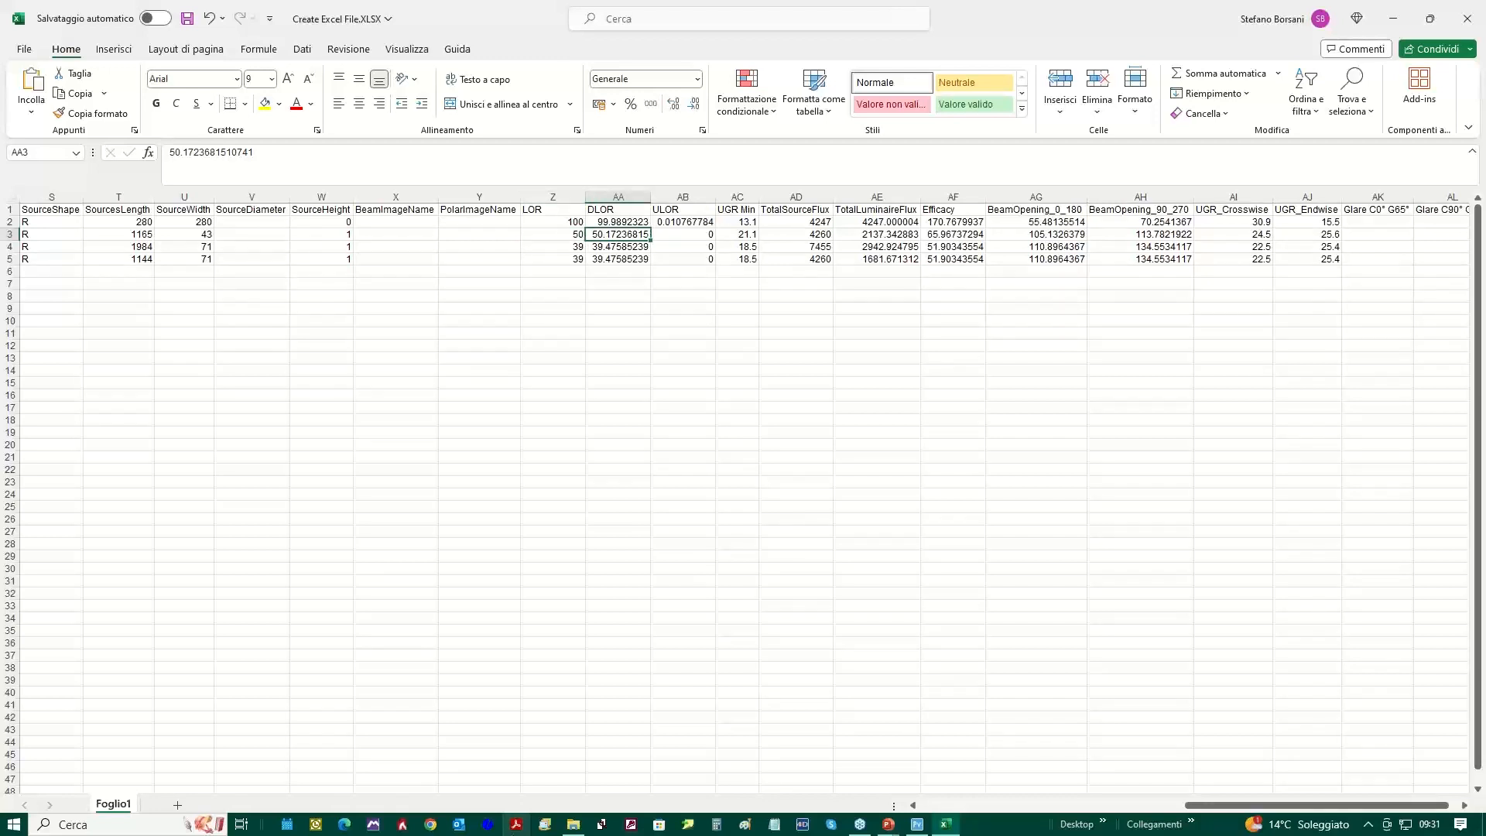
pyautogui.press('Right')
pyautogui.press('Right')
pyautogui.press('Right')
pyautogui.press('Right')
pyautogui.press('Right')
pyautogui.press('Right')
pyautogui.press('Right')
pyautogui.press('Right')
pyautogui.press('Right')
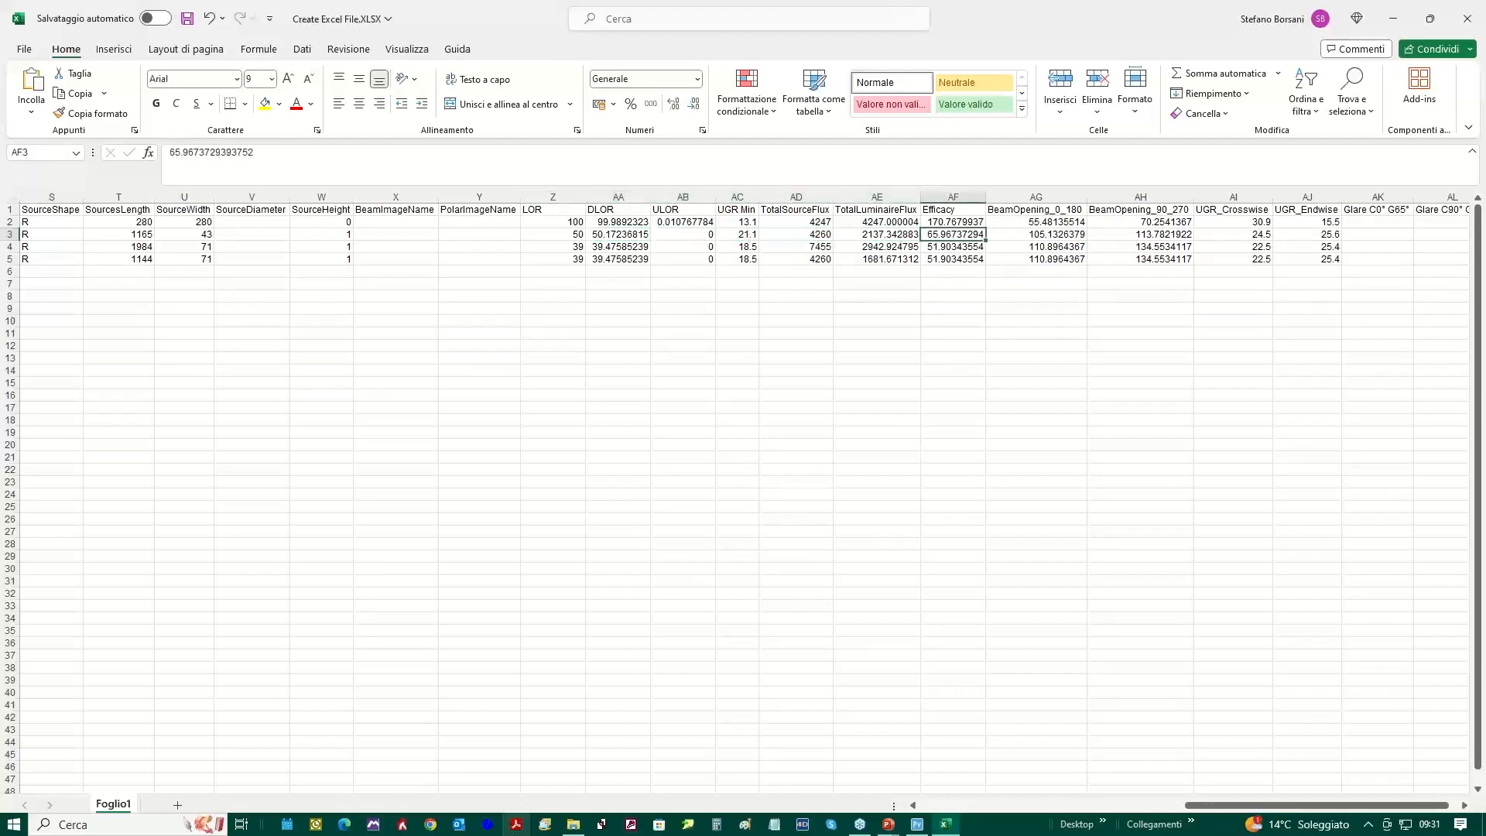
pyautogui.press('Right')
pyautogui.press('Right')
pyautogui.press('Right')
pyautogui.press('Right')
pyautogui.press('Right')
pyautogui.press('Right')
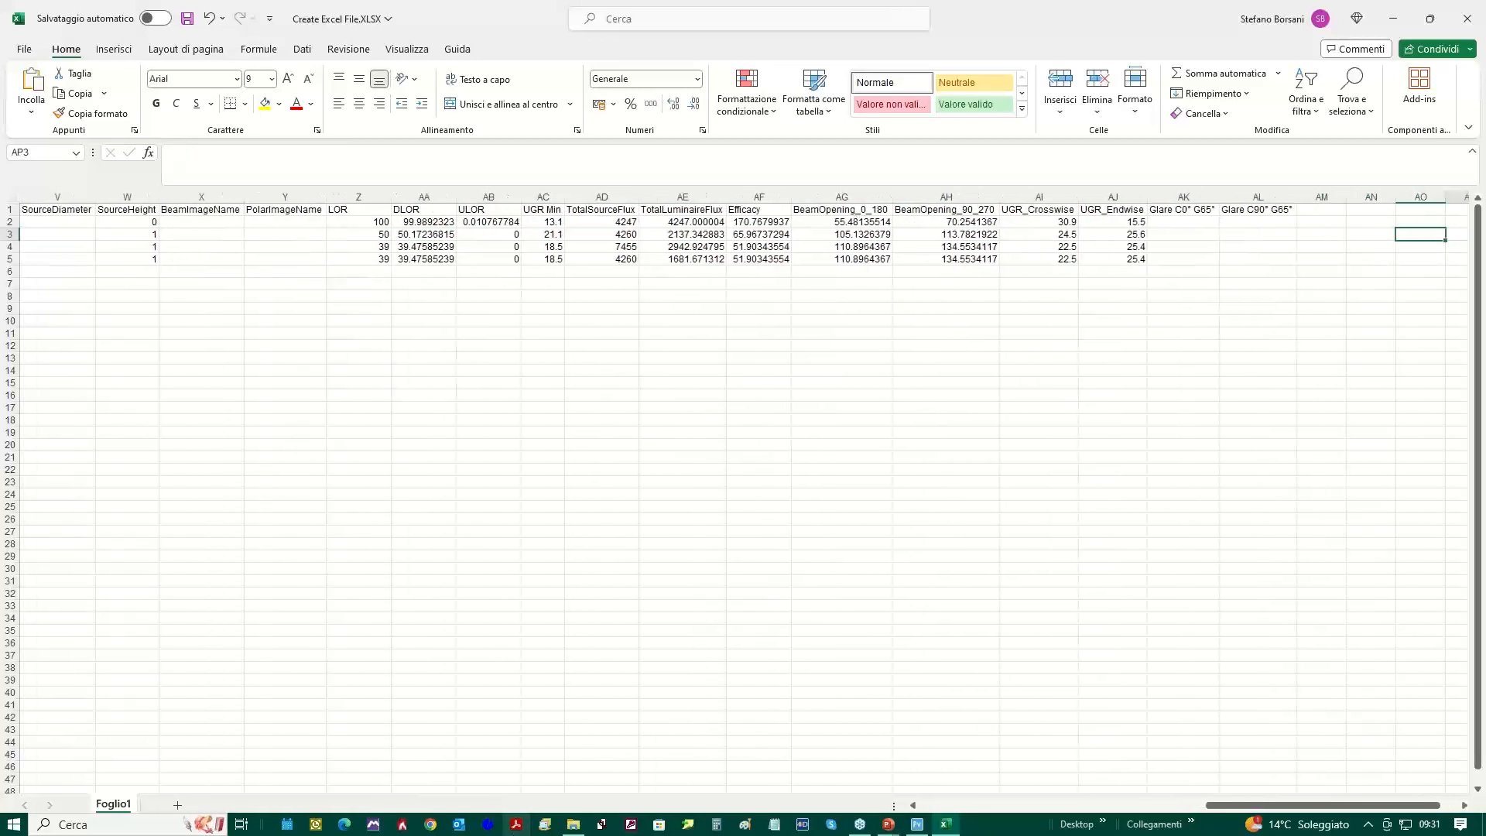
pyautogui.press('Left')
pyautogui.press('Left')
pyautogui.press('Left')
pyautogui.press('Left')
pyautogui.press('Left')
pyautogui.press('Left')
pyautogui.press('Left')
pyautogui.press('Left')
pyautogui.press('Left')
pyautogui.press('Left')
pyautogui.press('Left')
pyautogui.press('Left')
pyautogui.press('Left')
pyautogui.press('Left')
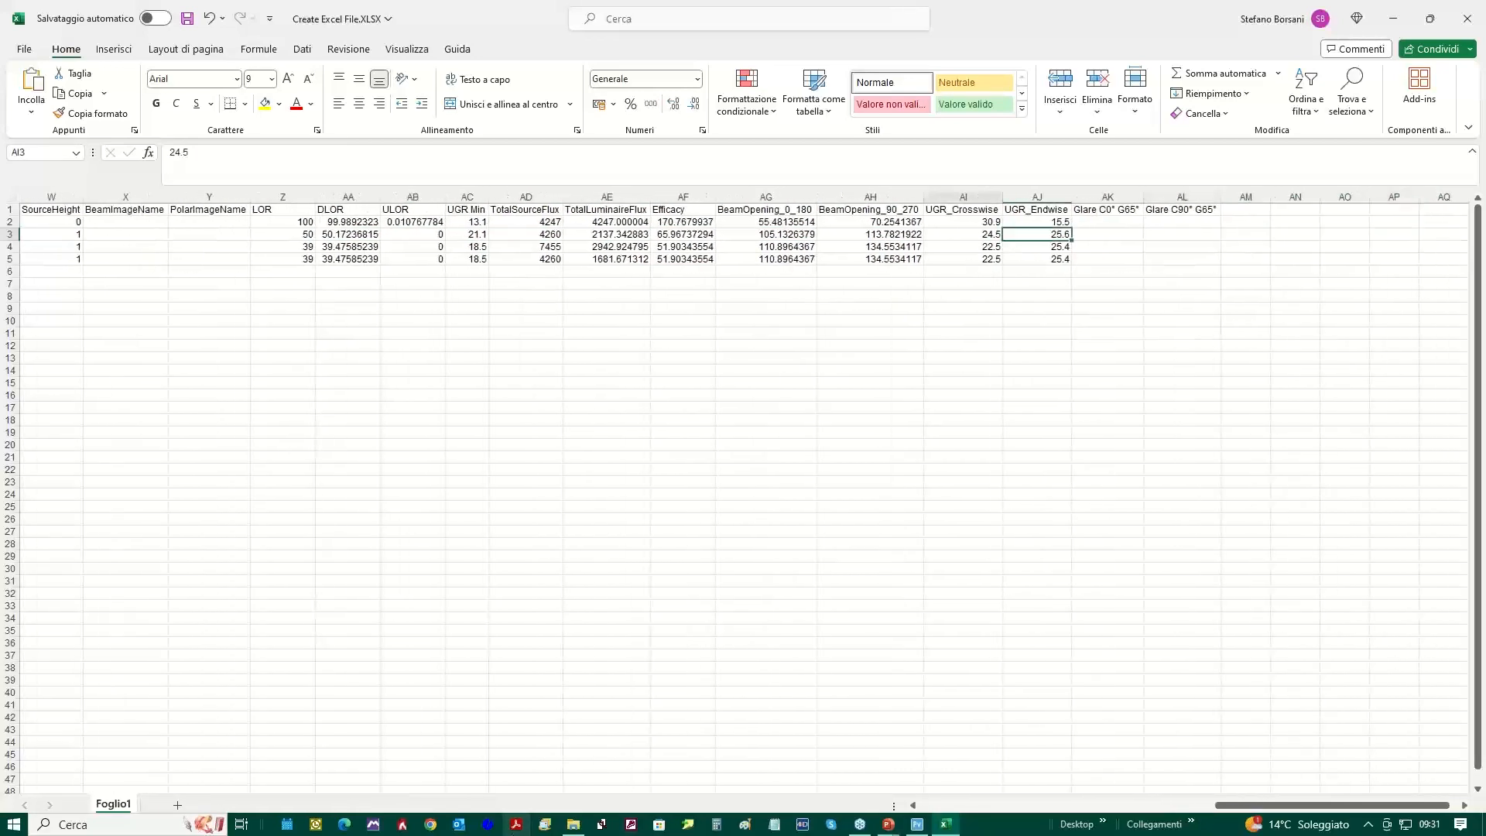
# Examine the DLOR and ULOR values of the listed luminaires.
pyautogui.press('Up')
pyautogui.press('Left')
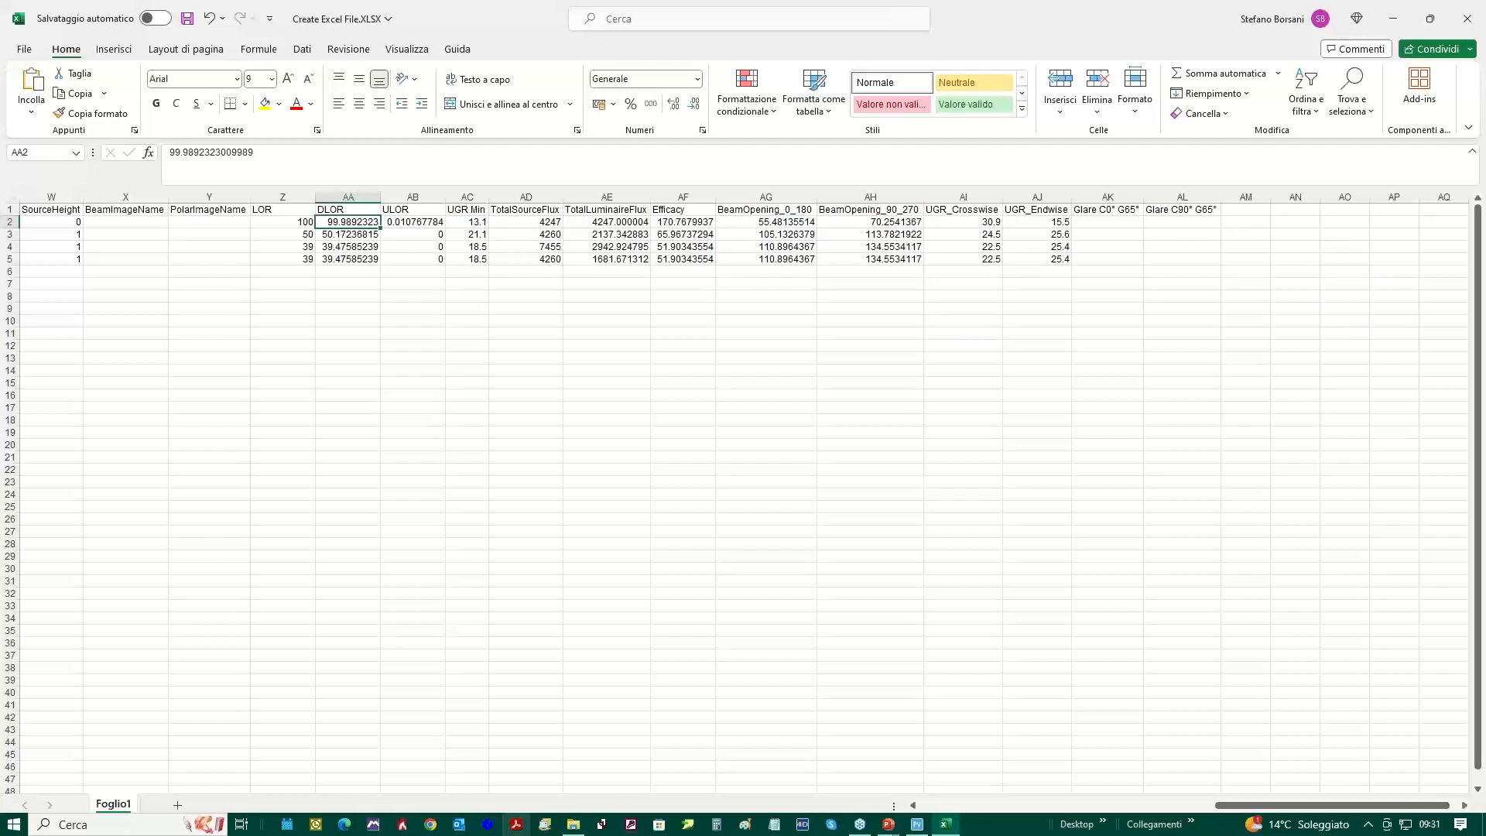
pyautogui.press('Right')
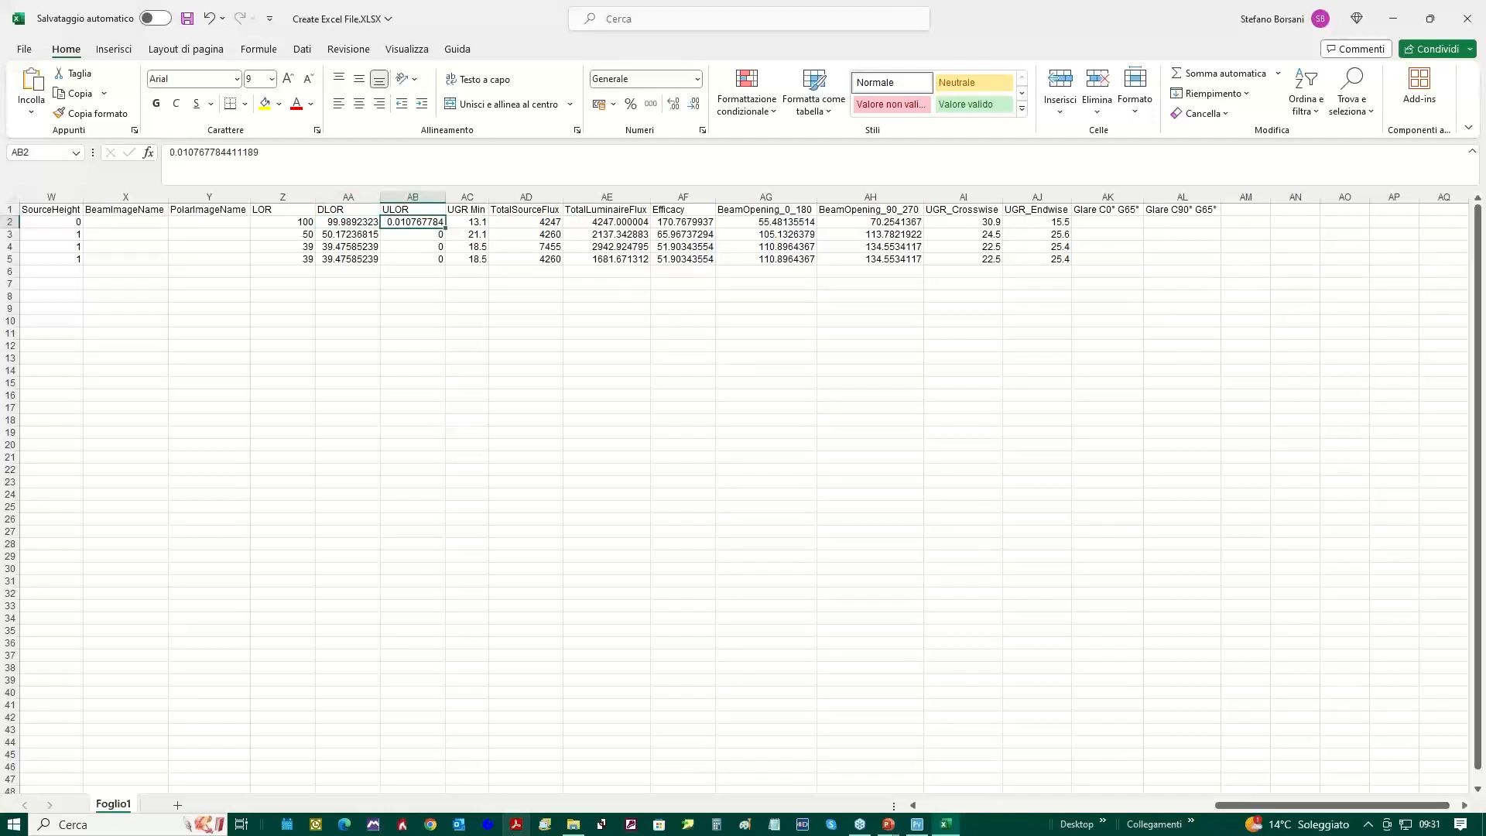
pyautogui.press('Down')
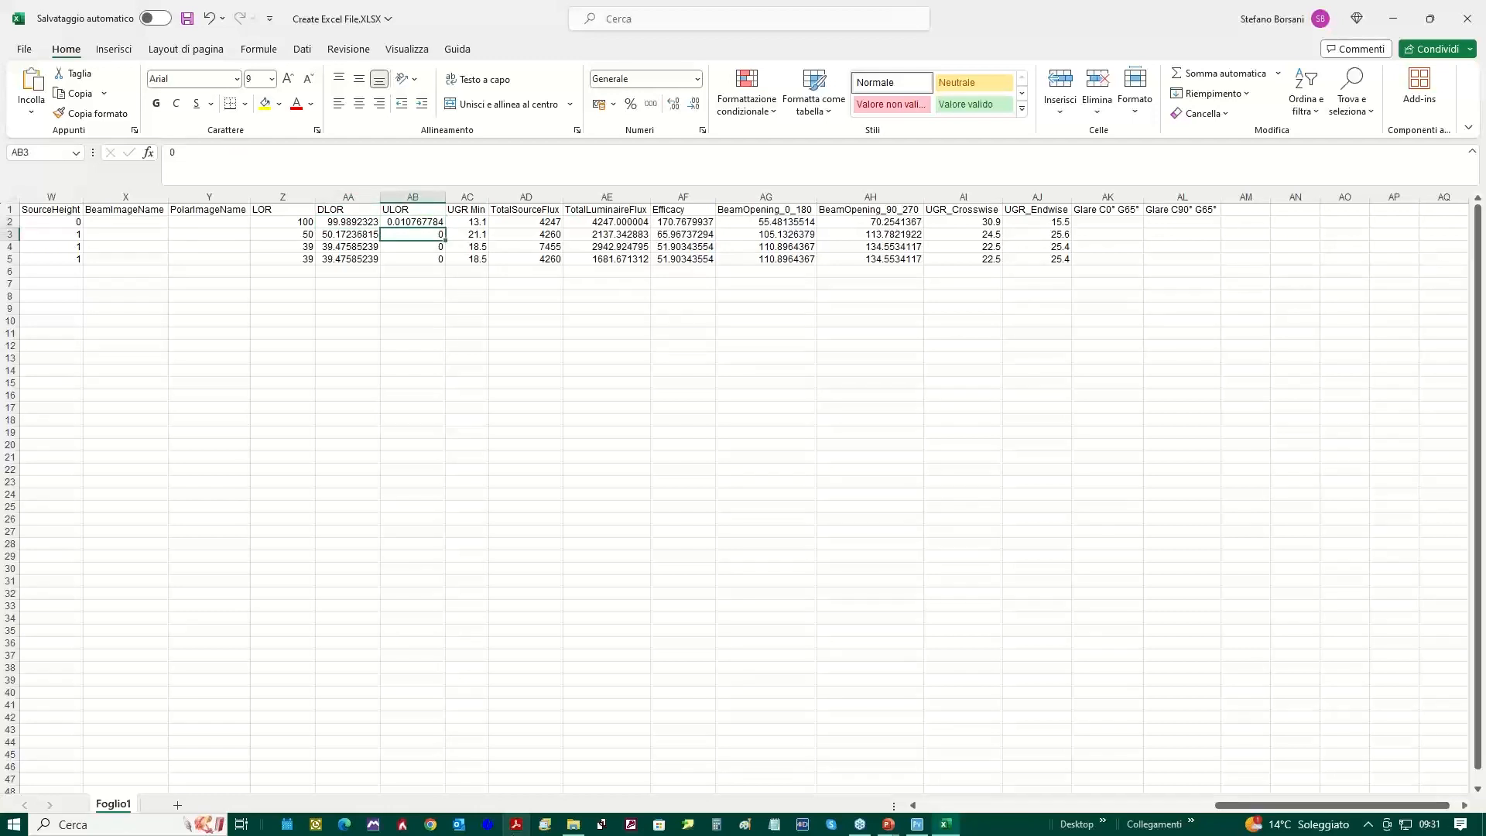
pyautogui.press('Down')
pyautogui.press('Down')
pyautogui.press('Up')
pyautogui.press('Up')
pyautogui.press('Left')
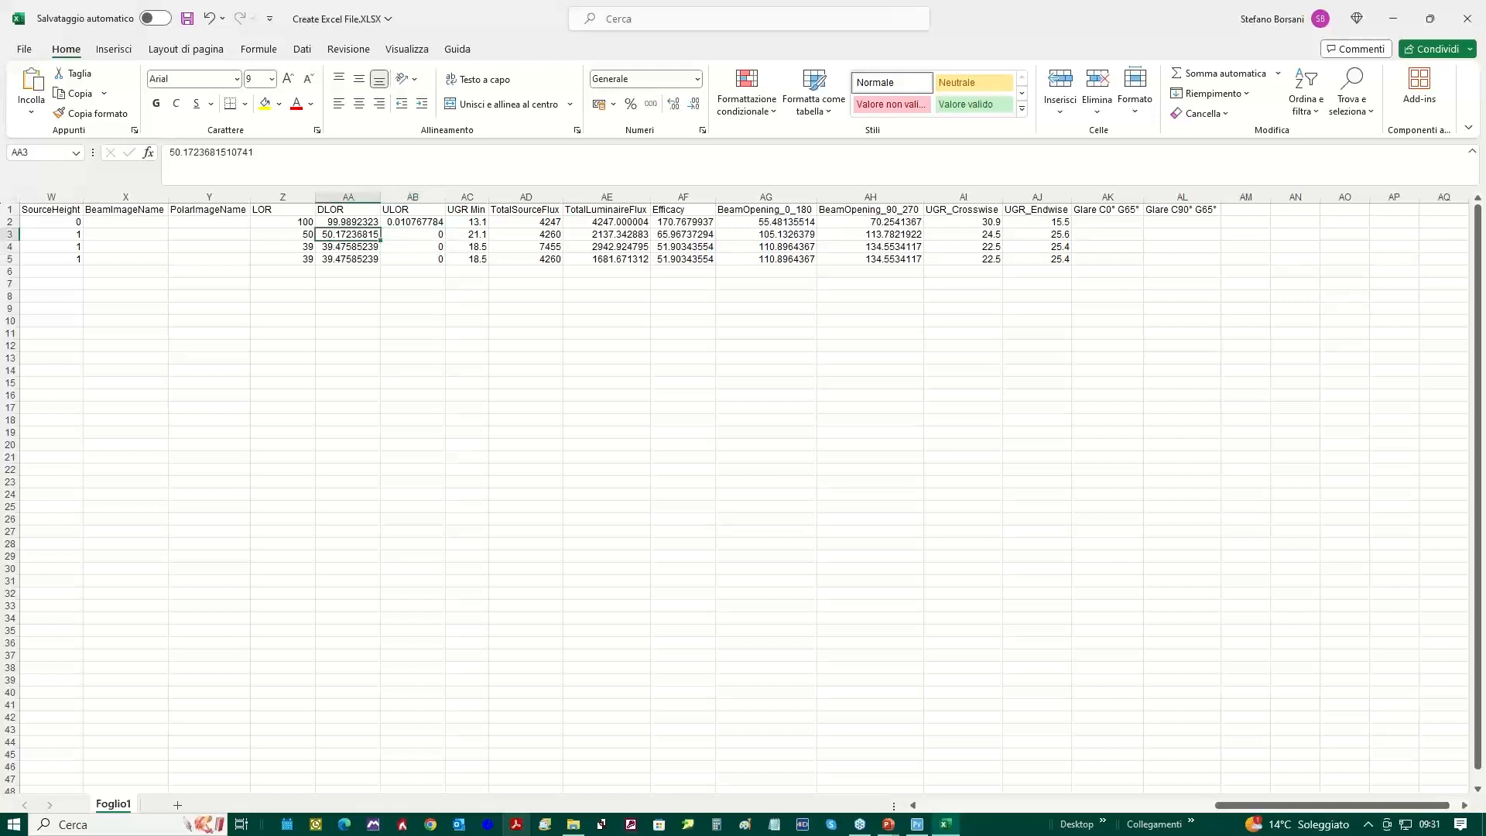
pyautogui.press('Down')
pyautogui.press('Down')
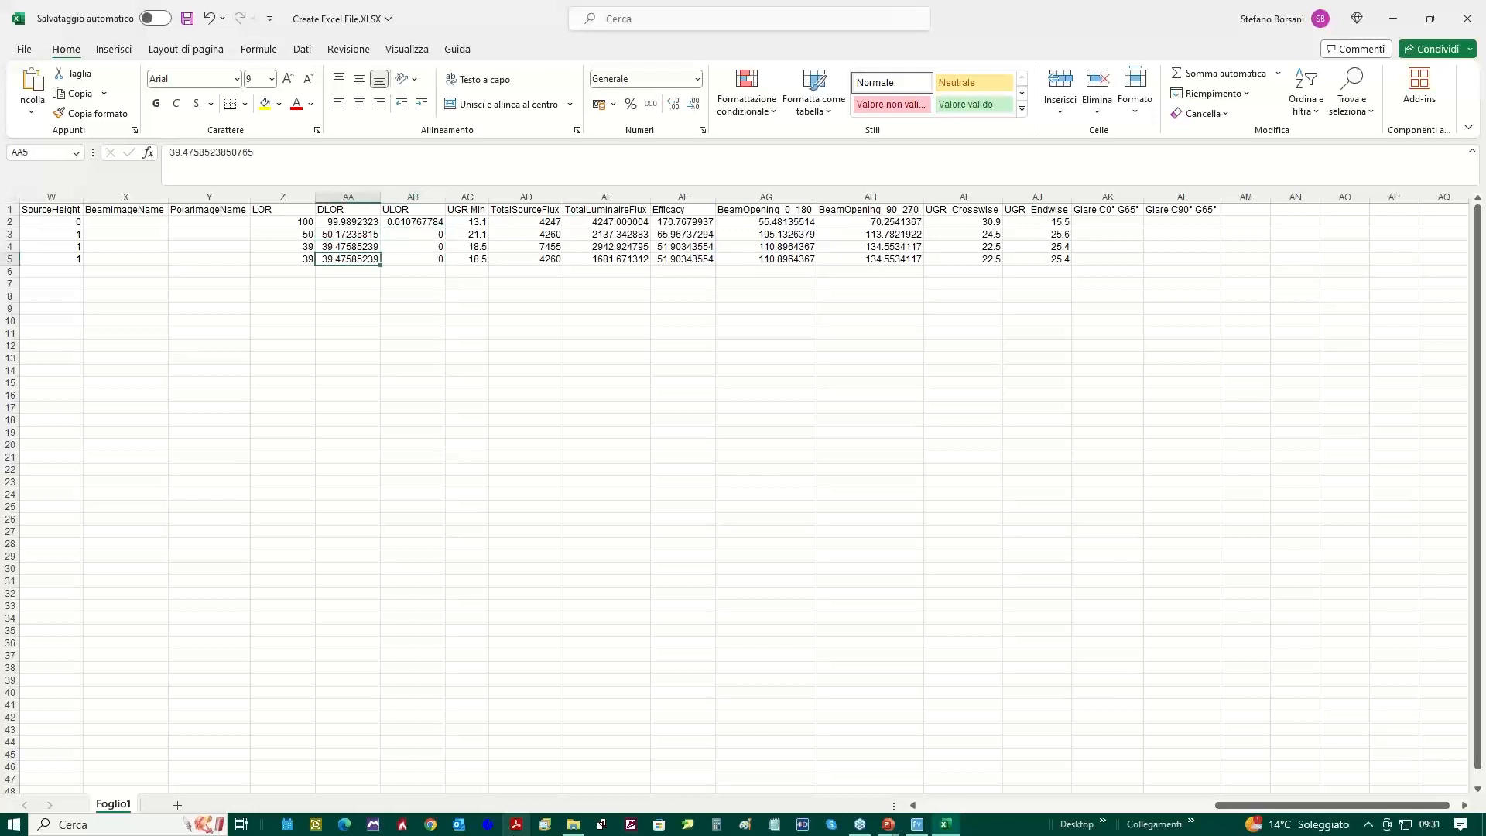
# Compare the TotalSourceFlux and TotalLuminaireFlux values with the corresponding LOR.
pyautogui.press('Up')
pyautogui.press('Up')
pyautogui.press('Up')
pyautogui.press('Right')
pyautogui.press('Right')
pyautogui.press('Right')
pyautogui.press('Right')
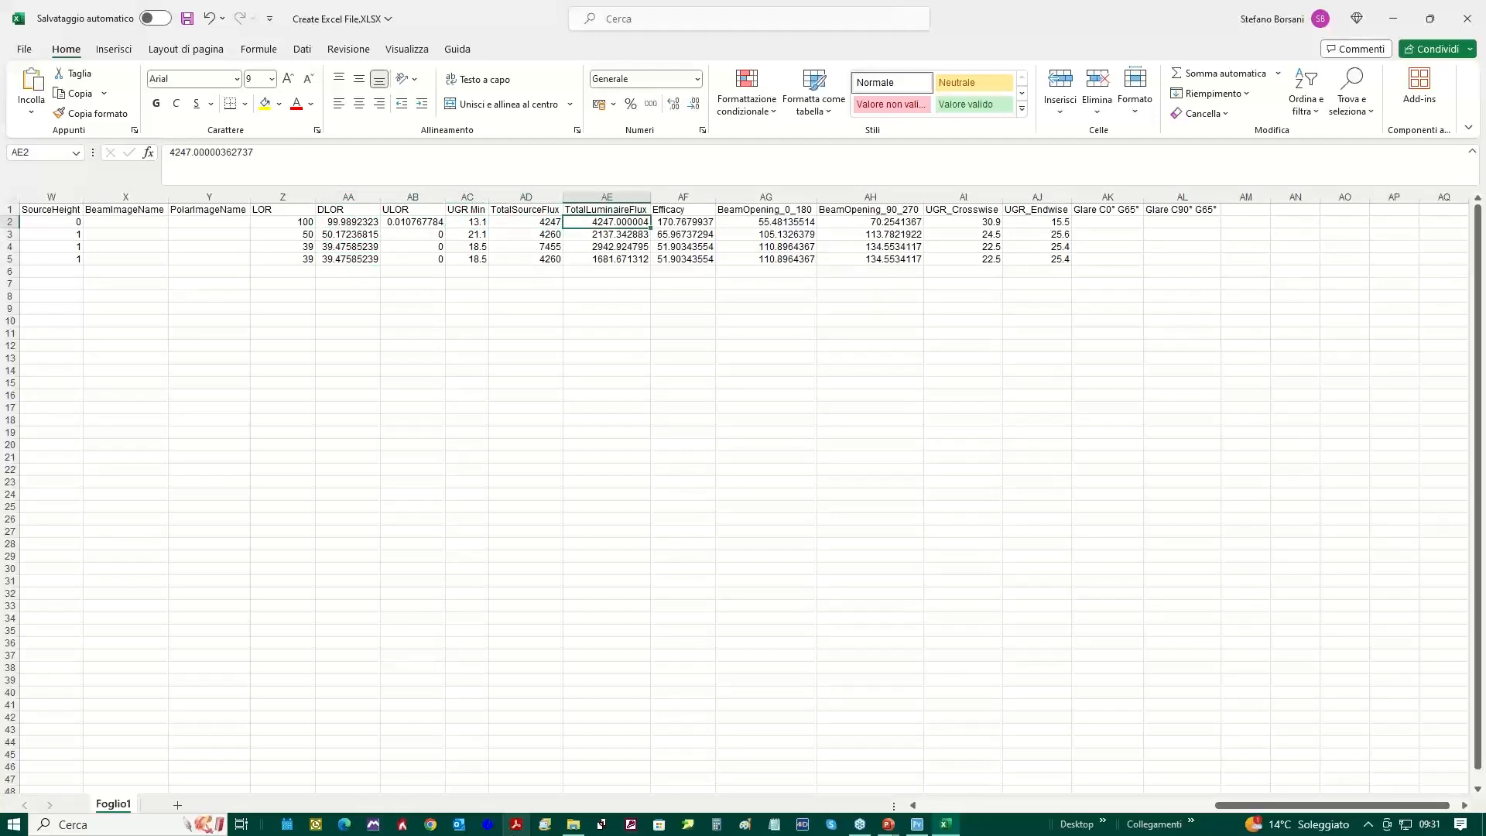
pyautogui.press('Down')
pyautogui.press('Left')
pyautogui.press('Right')
pyautogui.press('Left')
pyautogui.press('Right')
pyautogui.press('Left')
pyautogui.press('Left')
pyautogui.press('Left')
pyautogui.press('Left')
pyautogui.press('Left')
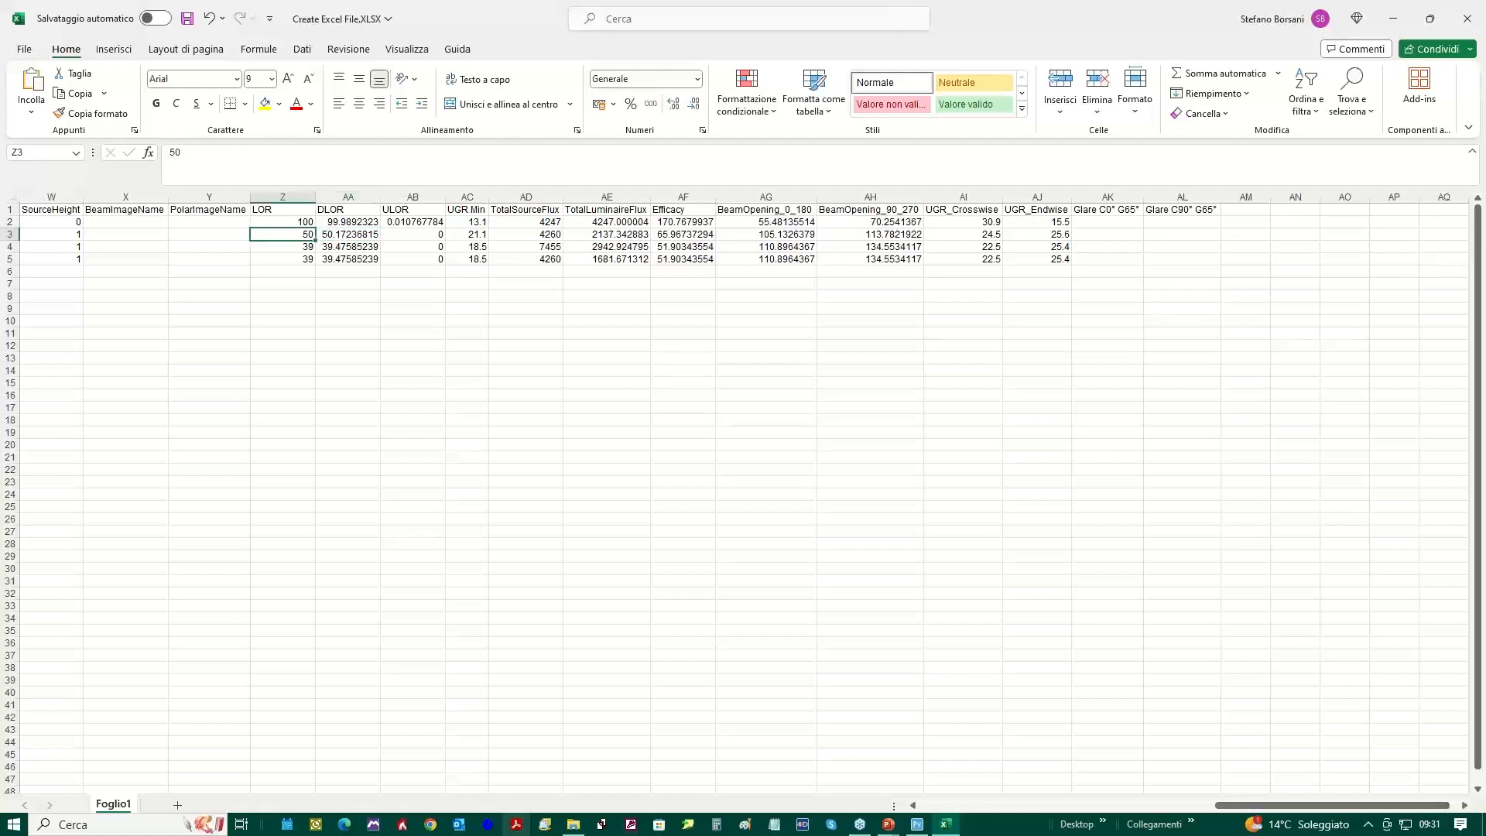
# Review the columns between LOR and Efficacy, checking the values row by row.
pyautogui.press('Right')
pyautogui.press('Right')
pyautogui.press('Right')
pyautogui.press('Right')
pyautogui.press('Right')
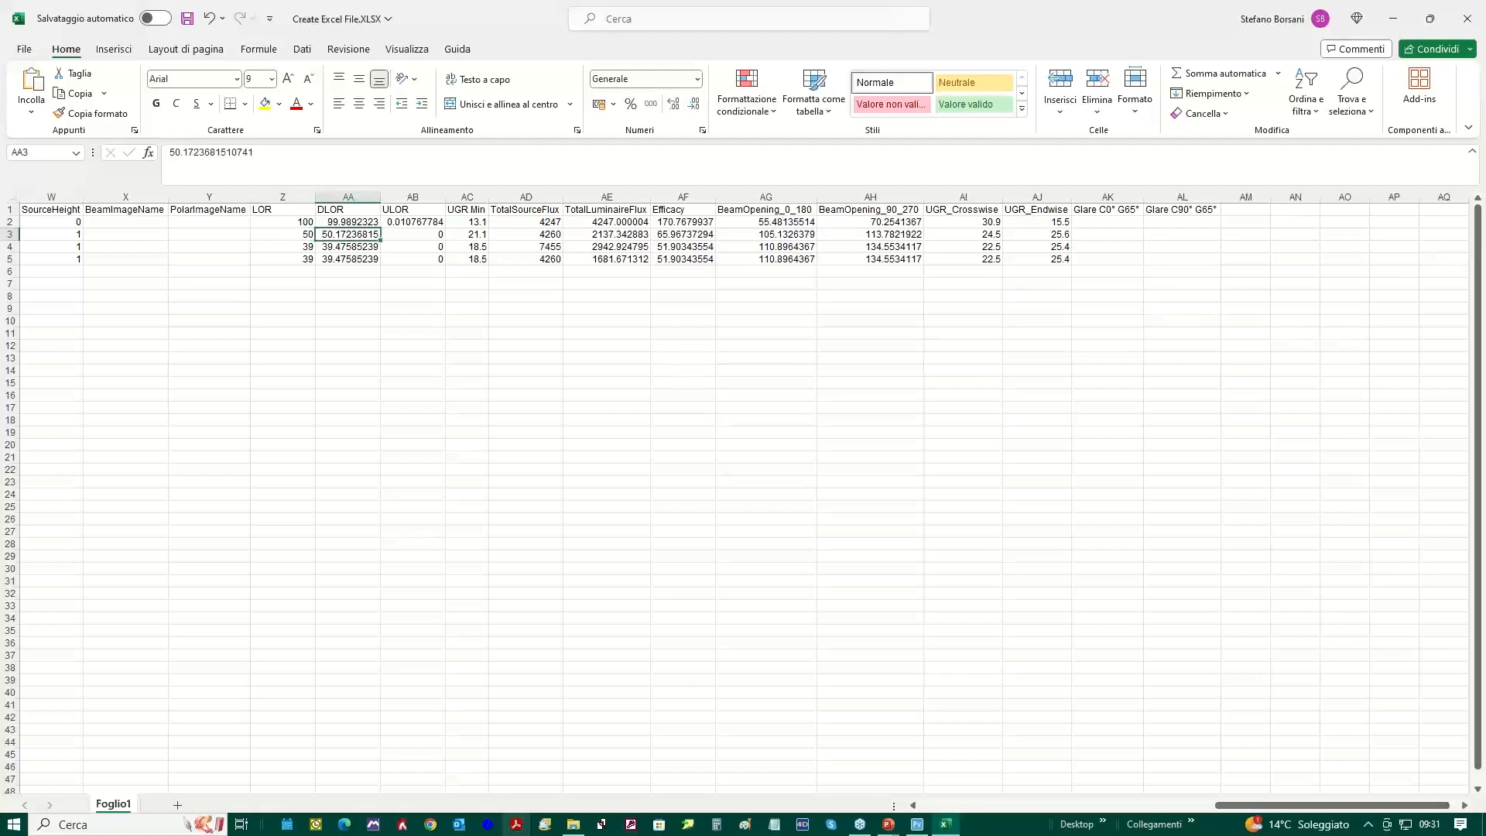
pyautogui.press('Up')
pyautogui.press('Left')
pyautogui.press('Right')
pyautogui.press('Right')
pyautogui.press('Down')
pyautogui.press('Down')
pyautogui.press('Down')
pyautogui.press('Up')
pyautogui.press('Up')
pyautogui.press('Up')
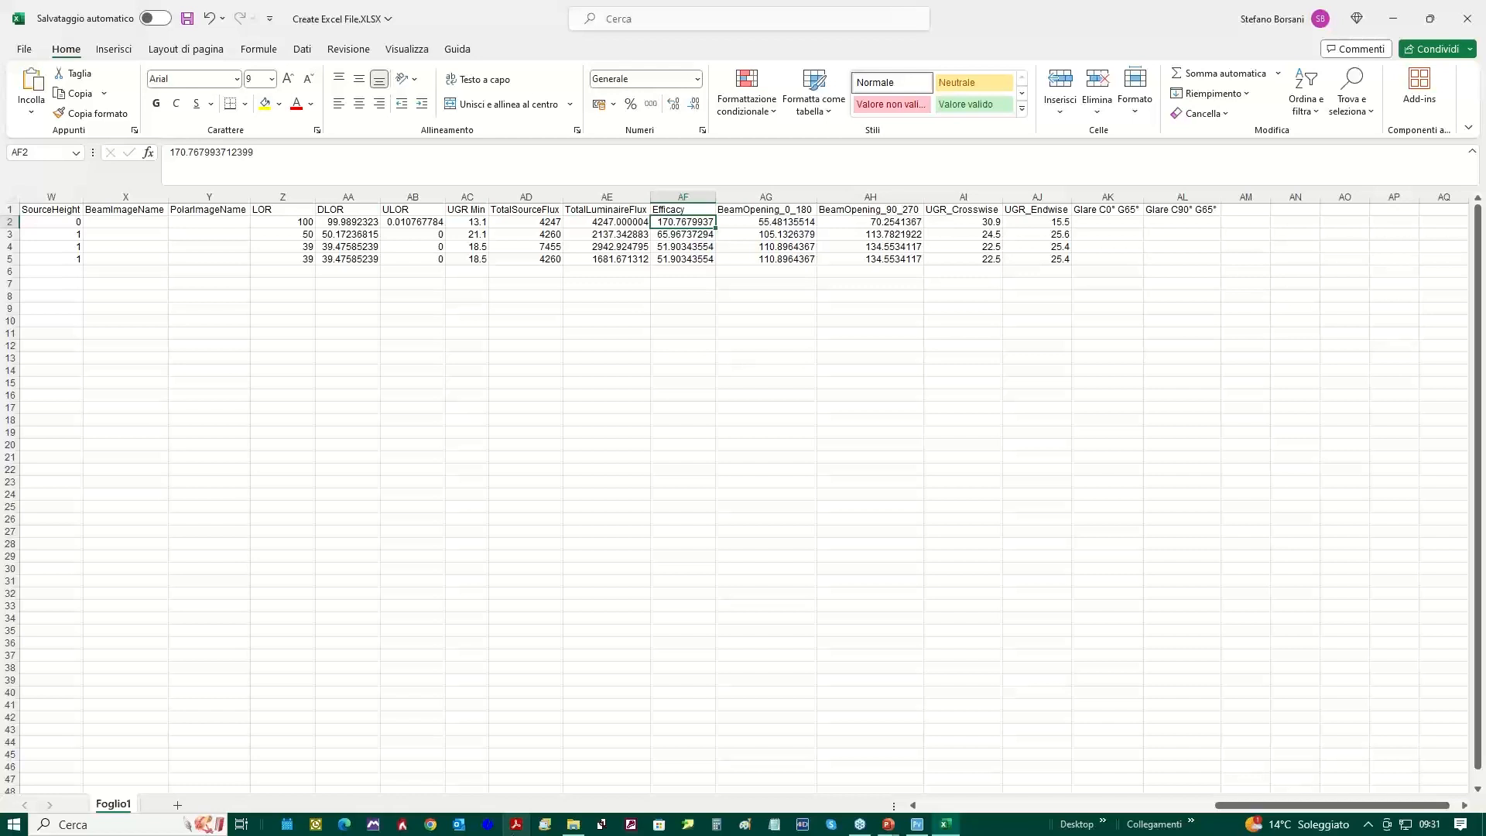
# Examine the BeamOpening_0_180, BeamOpening_90_270, UGR_Crosswise and UGR_Endwise columns.
pyautogui.press('Right')
pyautogui.press('Right')
pyautogui.press('Right')
pyautogui.press('Left')
pyautogui.press('Left')
pyautogui.press('Right')
pyautogui.press('Right')
pyautogui.press('Left')
pyautogui.press('Left')
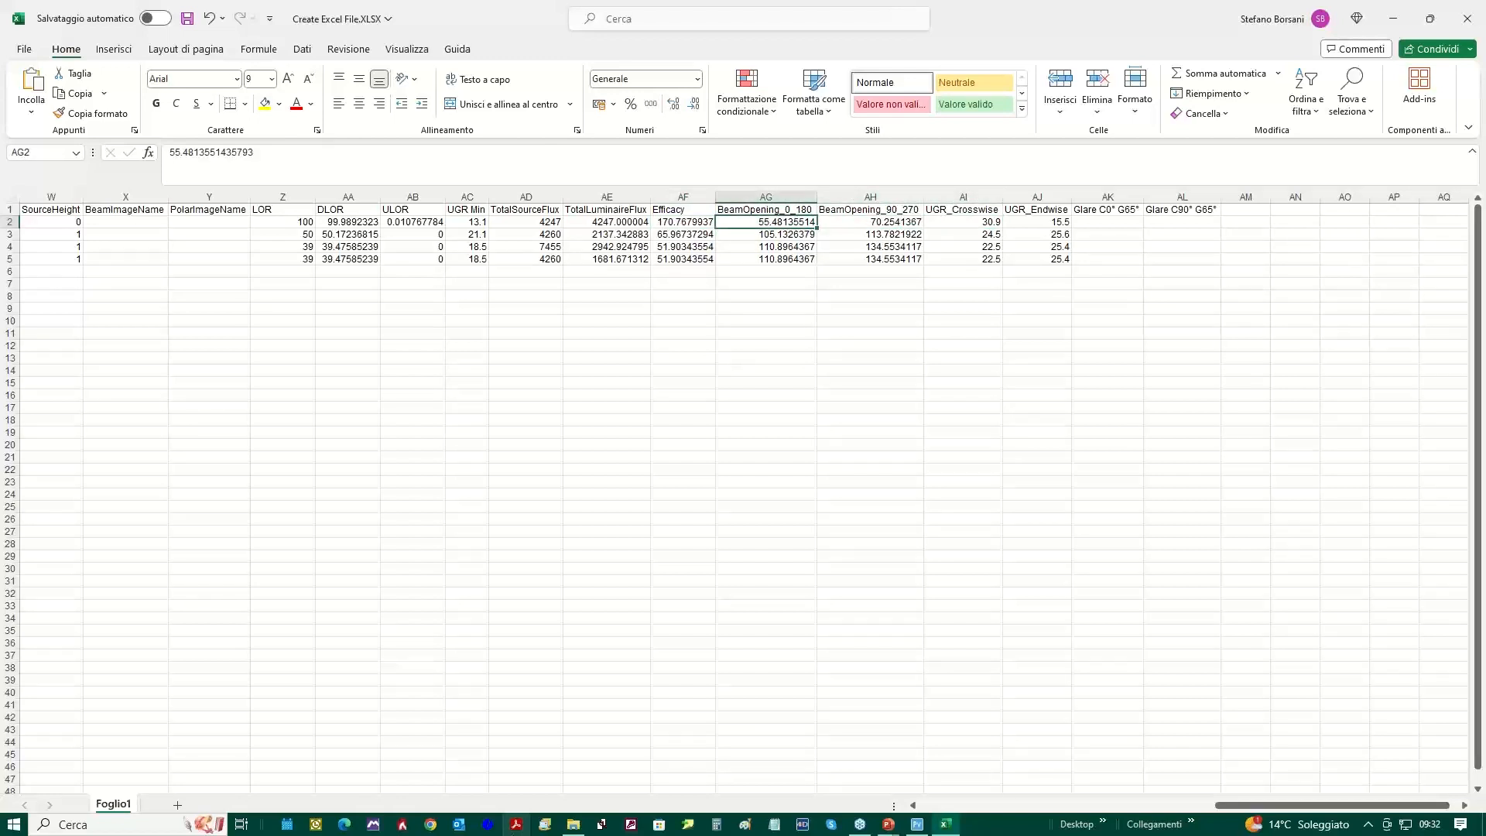
pyautogui.press('Up')
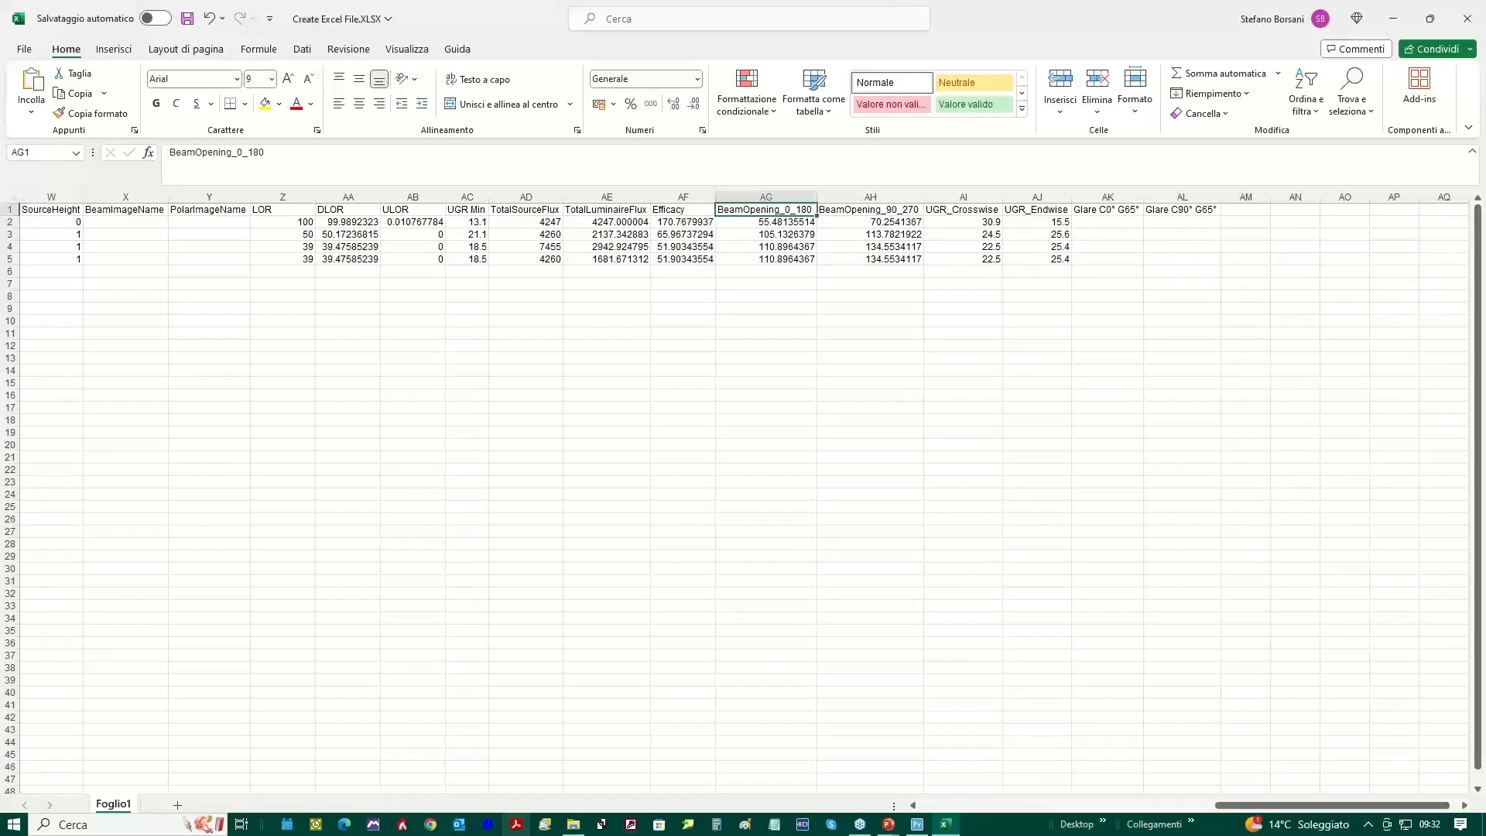
pyautogui.press('Right')
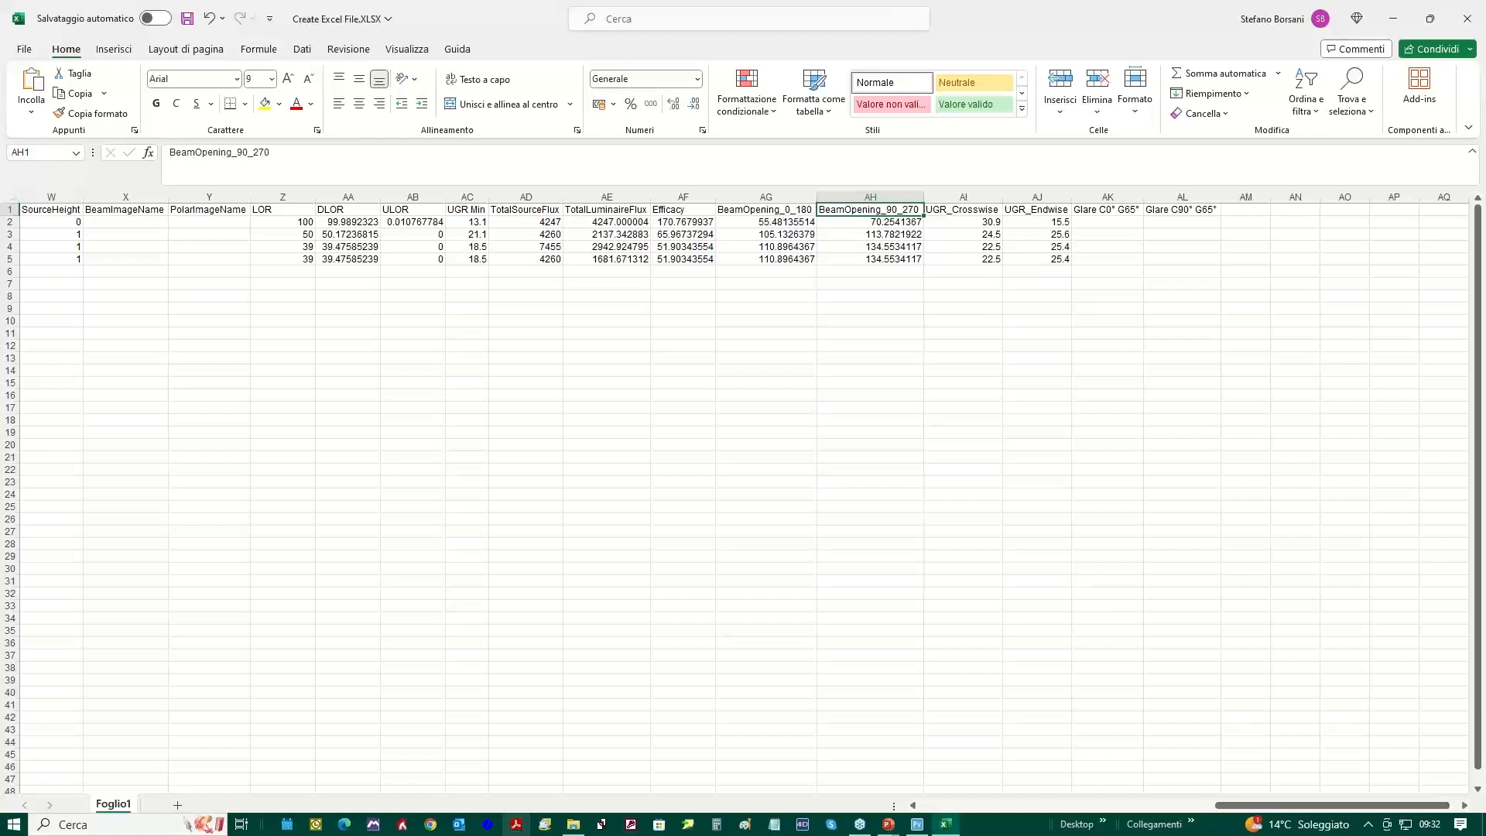
pyautogui.press('Right')
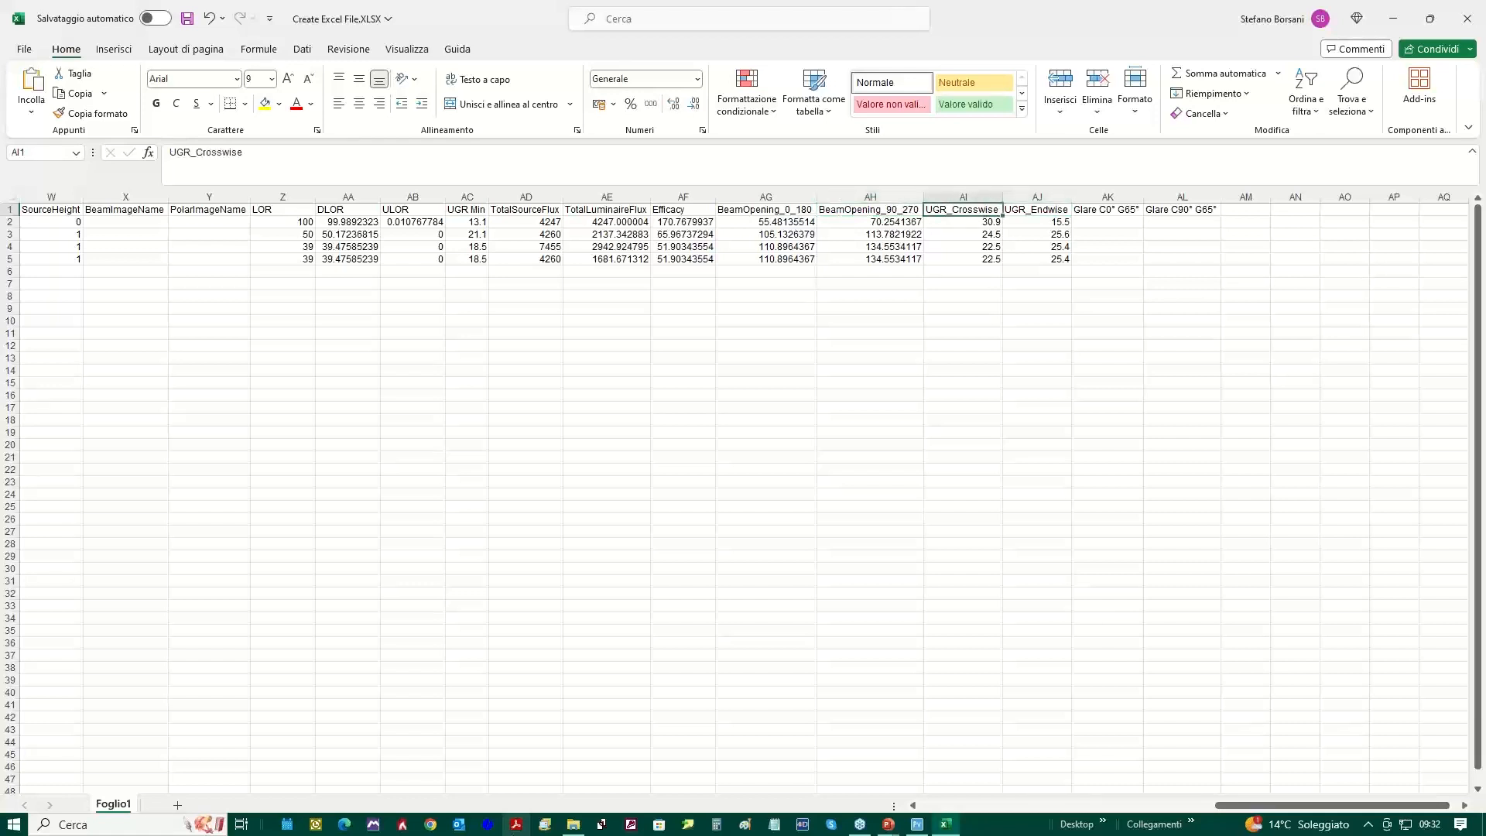
pyautogui.press('Right')
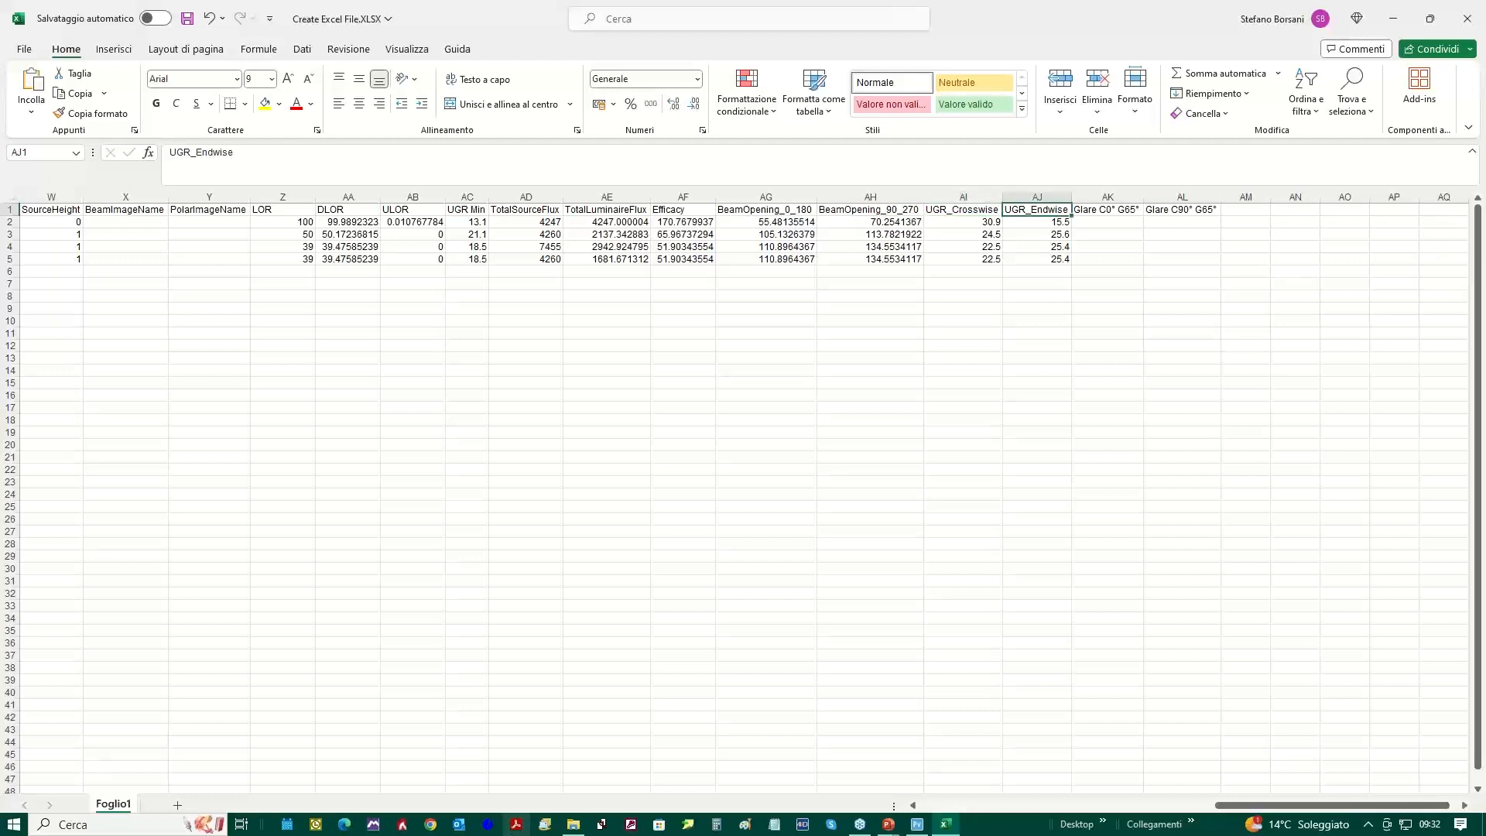
pyautogui.press('Left')
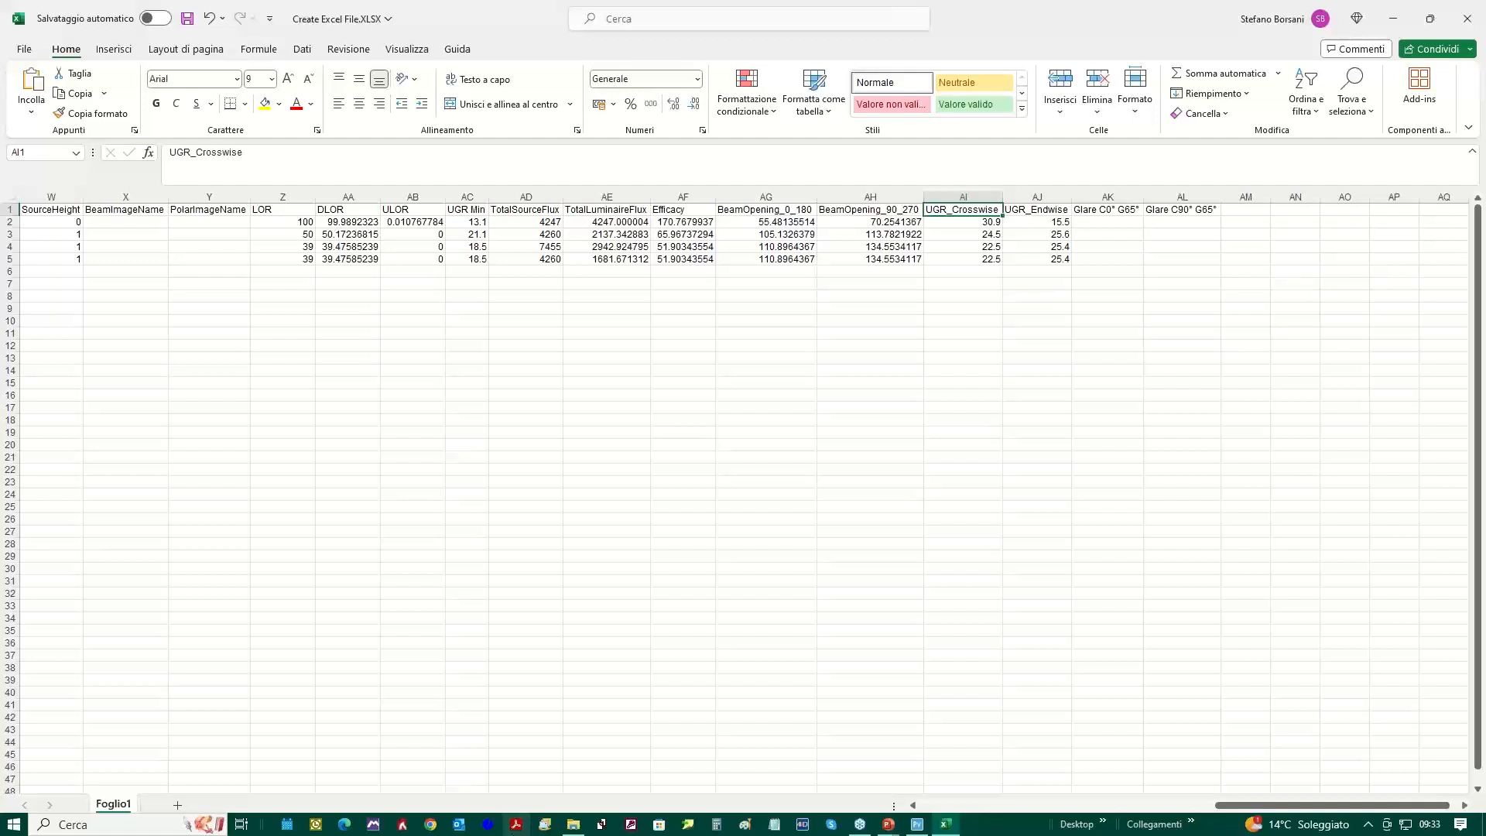
# Return to the start of row 2 and review the file names in the SourceFile column.
pyautogui.click(615, 222)
pyautogui.press('Home')
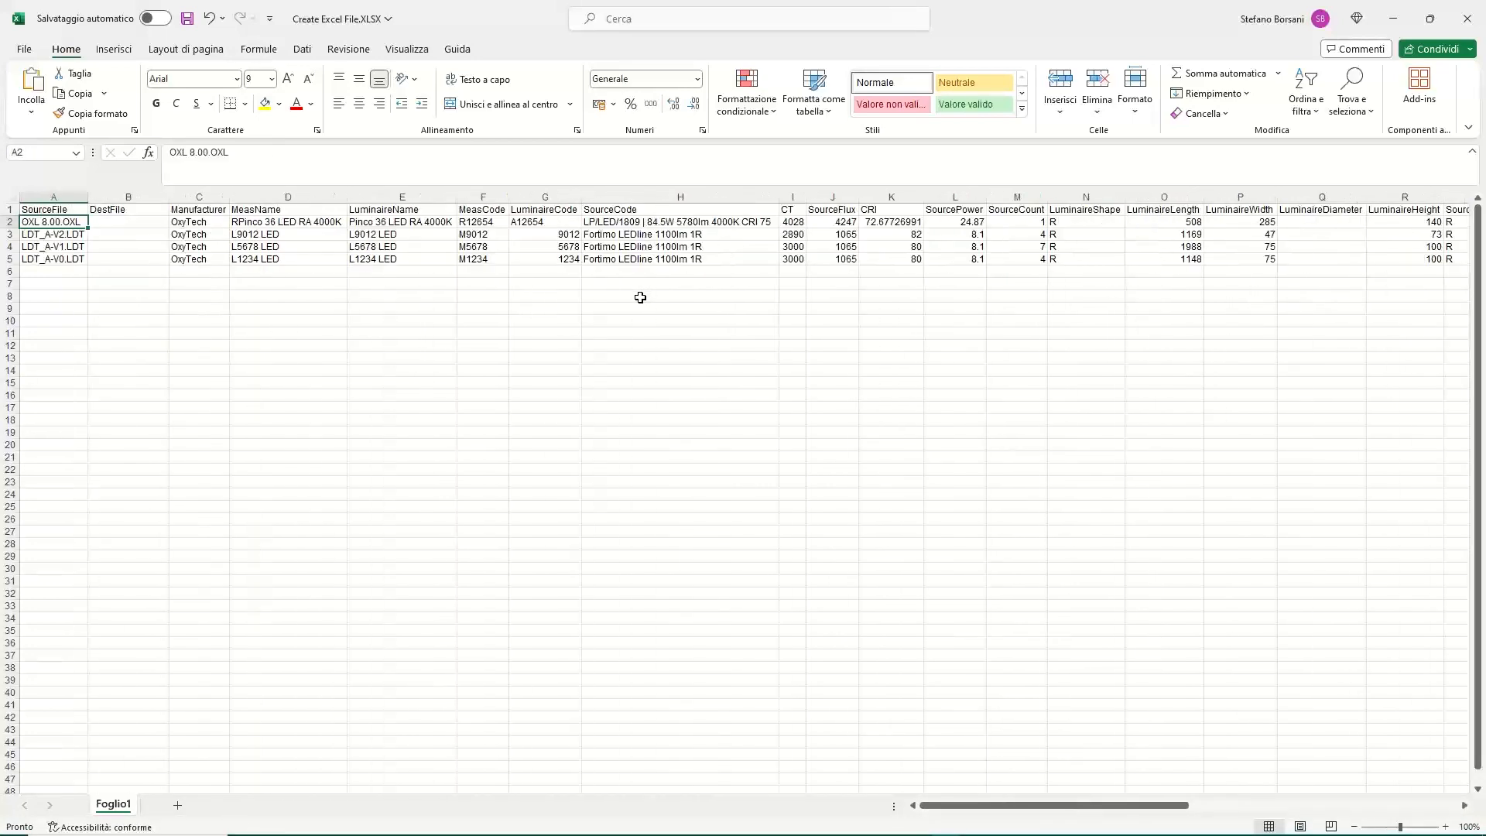
pyautogui.press('Down')
pyautogui.press('Down')
pyautogui.press('Down')
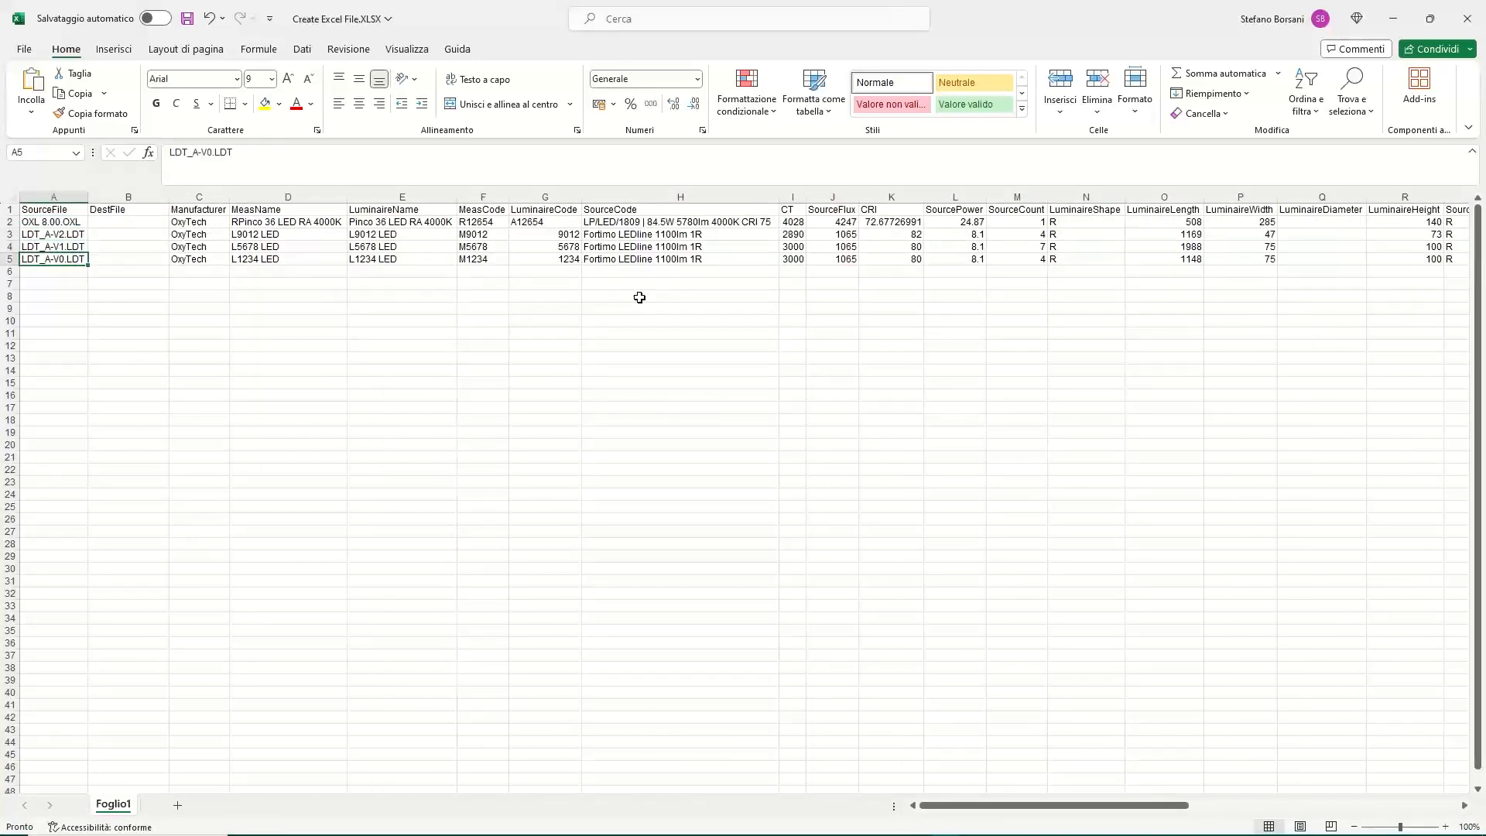
pyautogui.press('Up')
pyautogui.press('Up')
pyautogui.press('Up')
# Enter the destination file names L1, L2, L3 and L4 in DestFile cells B2 to B5.
pyautogui.press('Right')
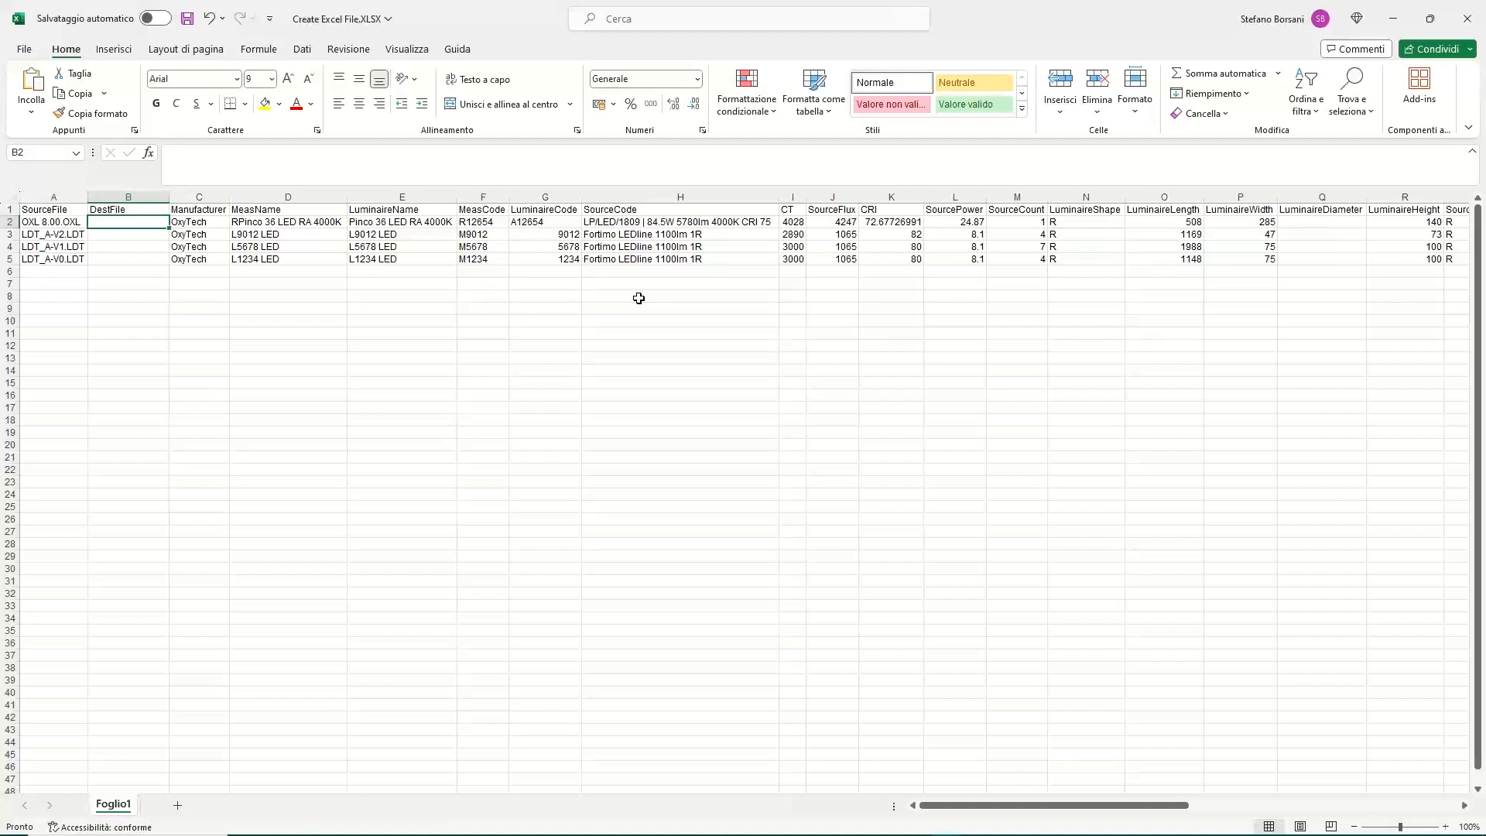
pyautogui.write('L1')
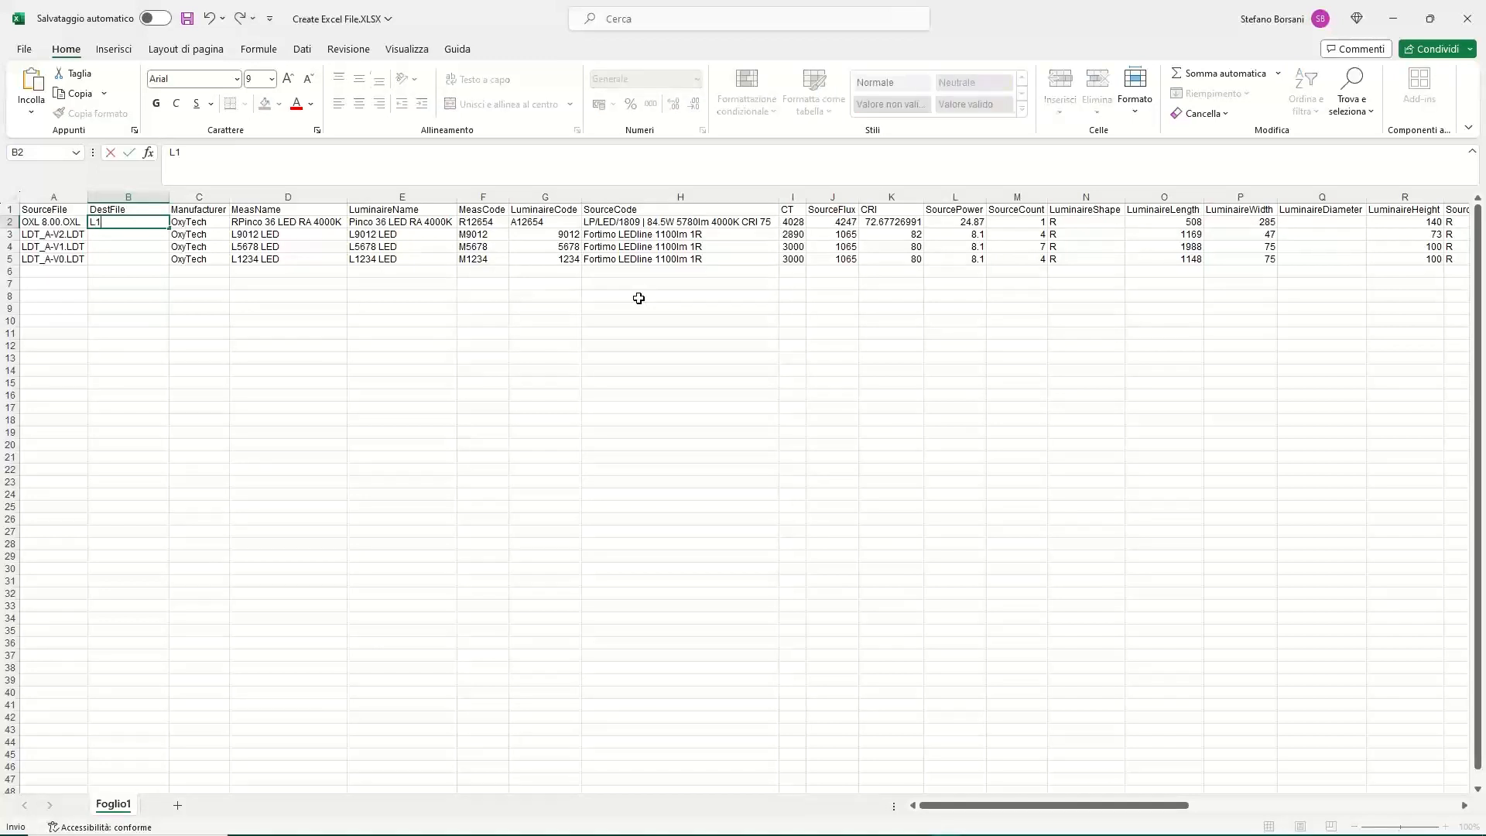
pyautogui.press('Return')
pyautogui.write('L2')
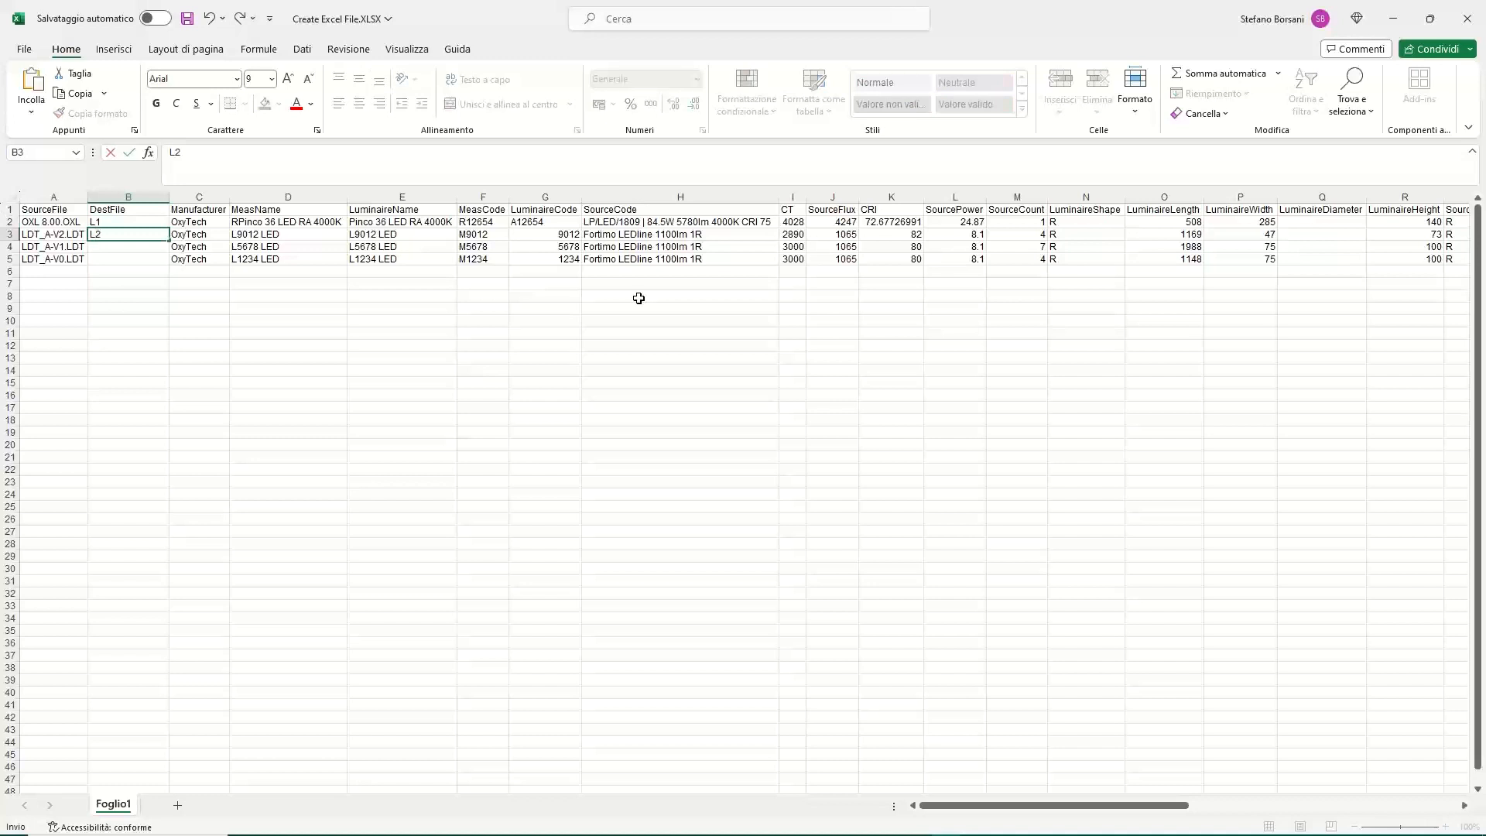
pyautogui.press('Return')
pyautogui.write('L3')
pyautogui.press('Return')
pyautogui.write('L')
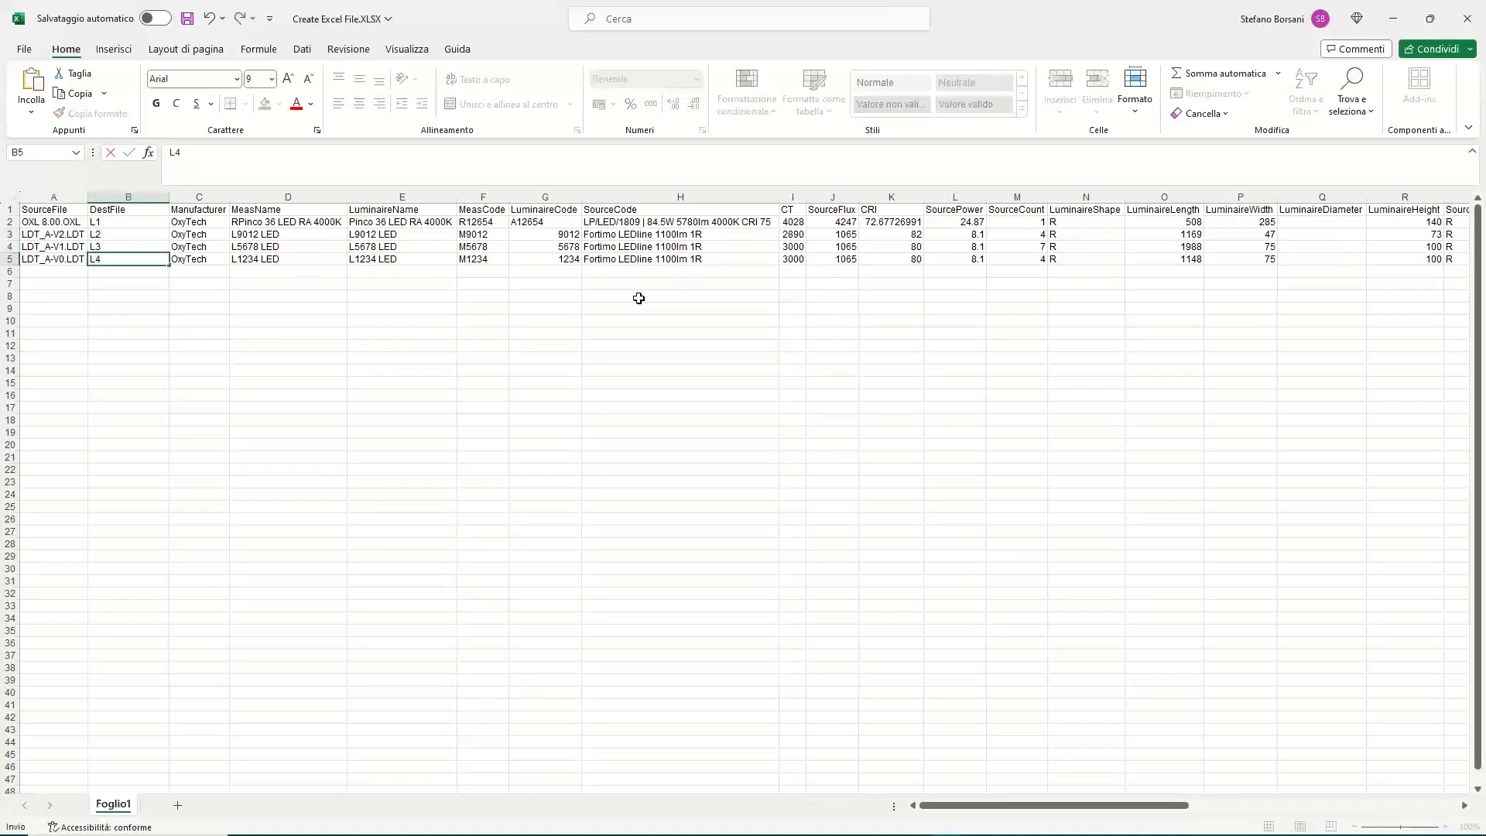
pyautogui.write('4')
pyautogui.press('Return')
# Examine the second row from SourceFile and DestFile through the measurement and luminaire names and codes to CT.
pyautogui.press('Up')
pyautogui.press('Up')
pyautogui.press('Up')
pyautogui.press('Up')
pyautogui.press('Left')
pyautogui.press('Right')
pyautogui.press('Right')
pyautogui.press('Right')
pyautogui.press('Right')
pyautogui.press('Right')
pyautogui.press('Right')
pyautogui.press('Right')
pyautogui.press('Right')
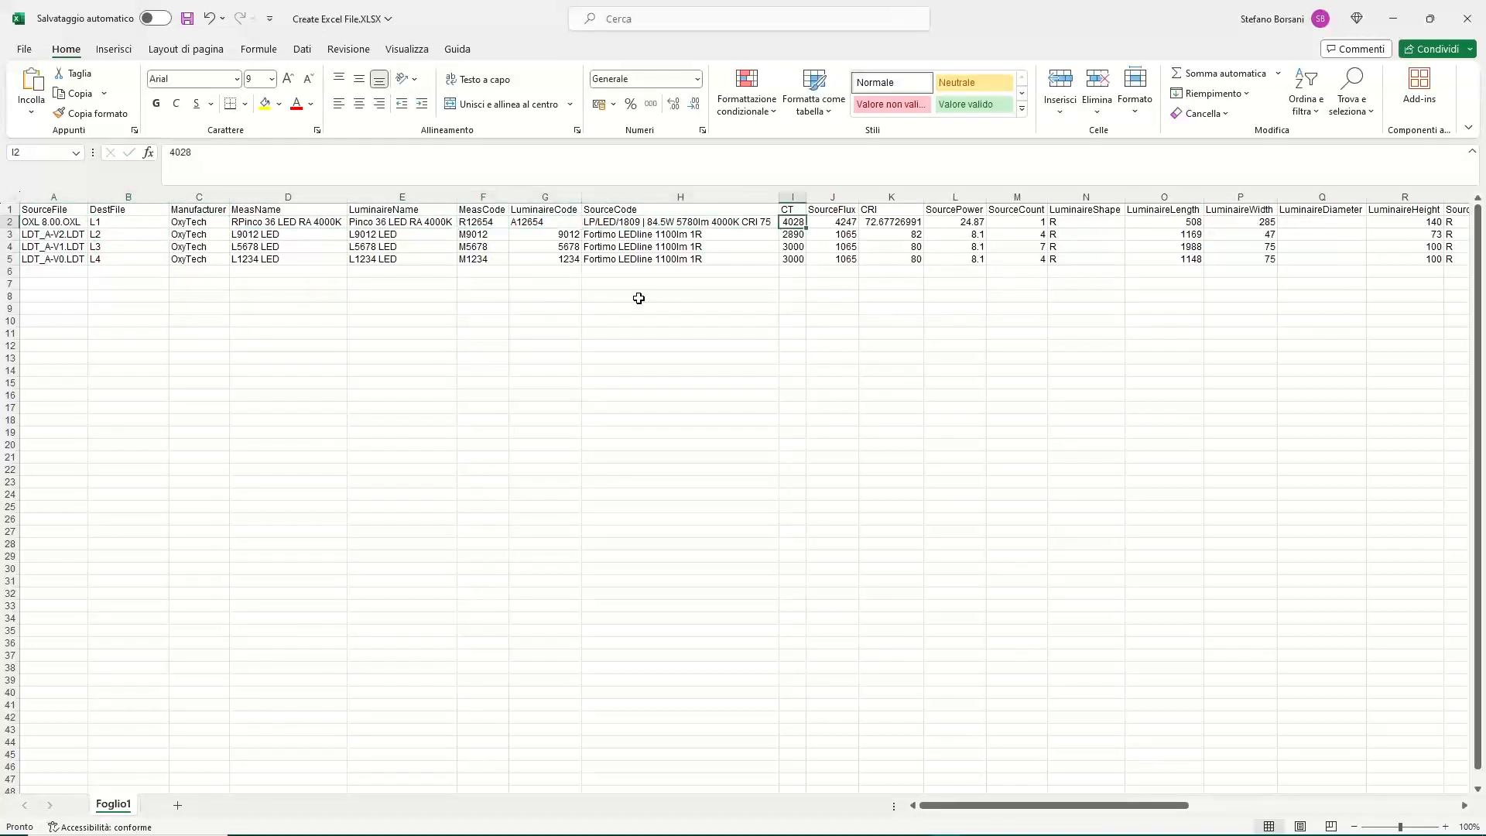
pyautogui.press('Left')
pyautogui.press('Left')
pyautogui.press('Left')
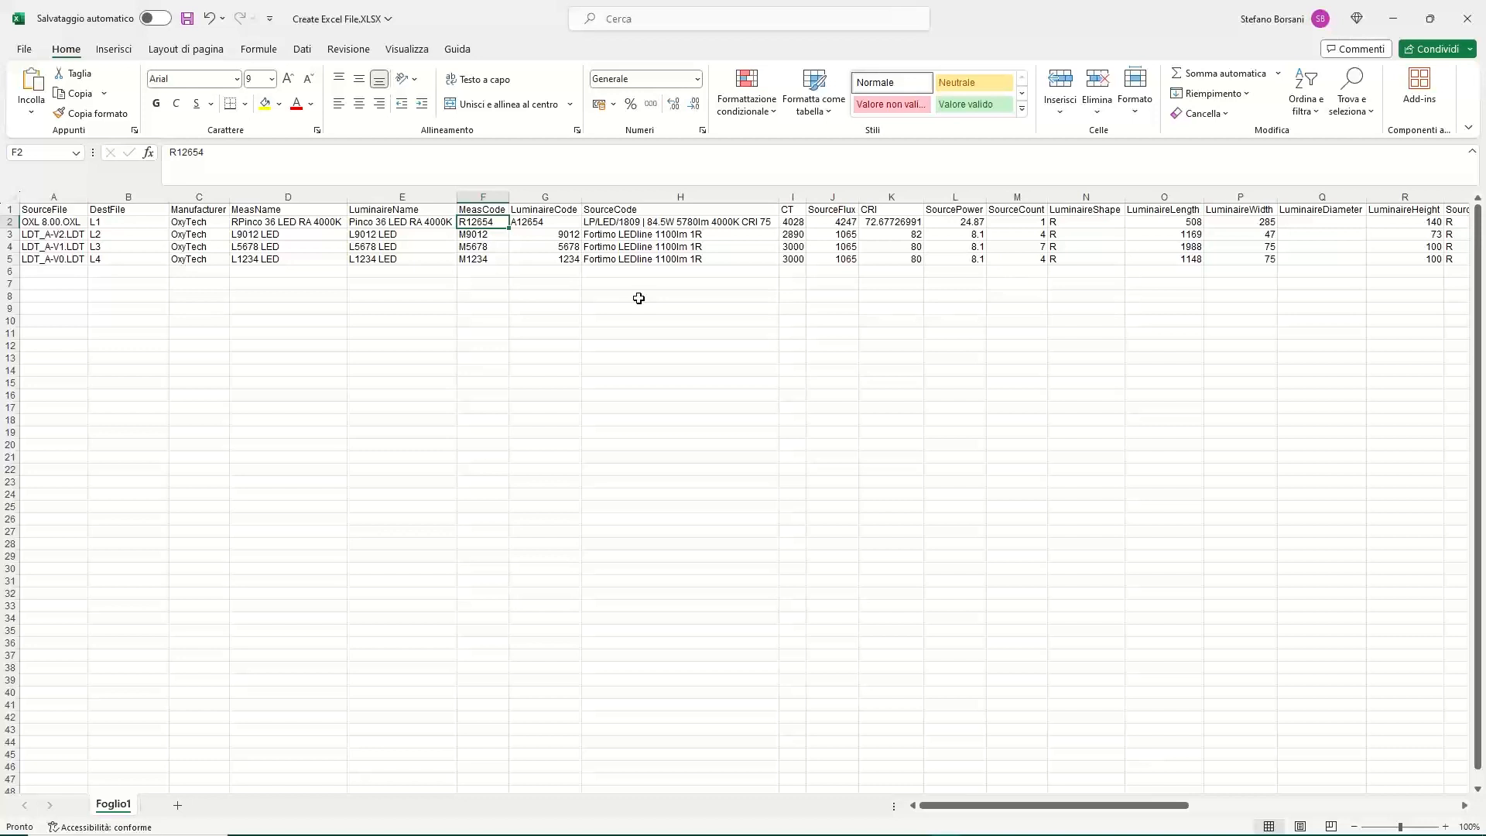
# Examine the CT and SourceFlux cells of the second row.
pyautogui.press('Right')
pyautogui.press('Right')
pyautogui.press('Right')
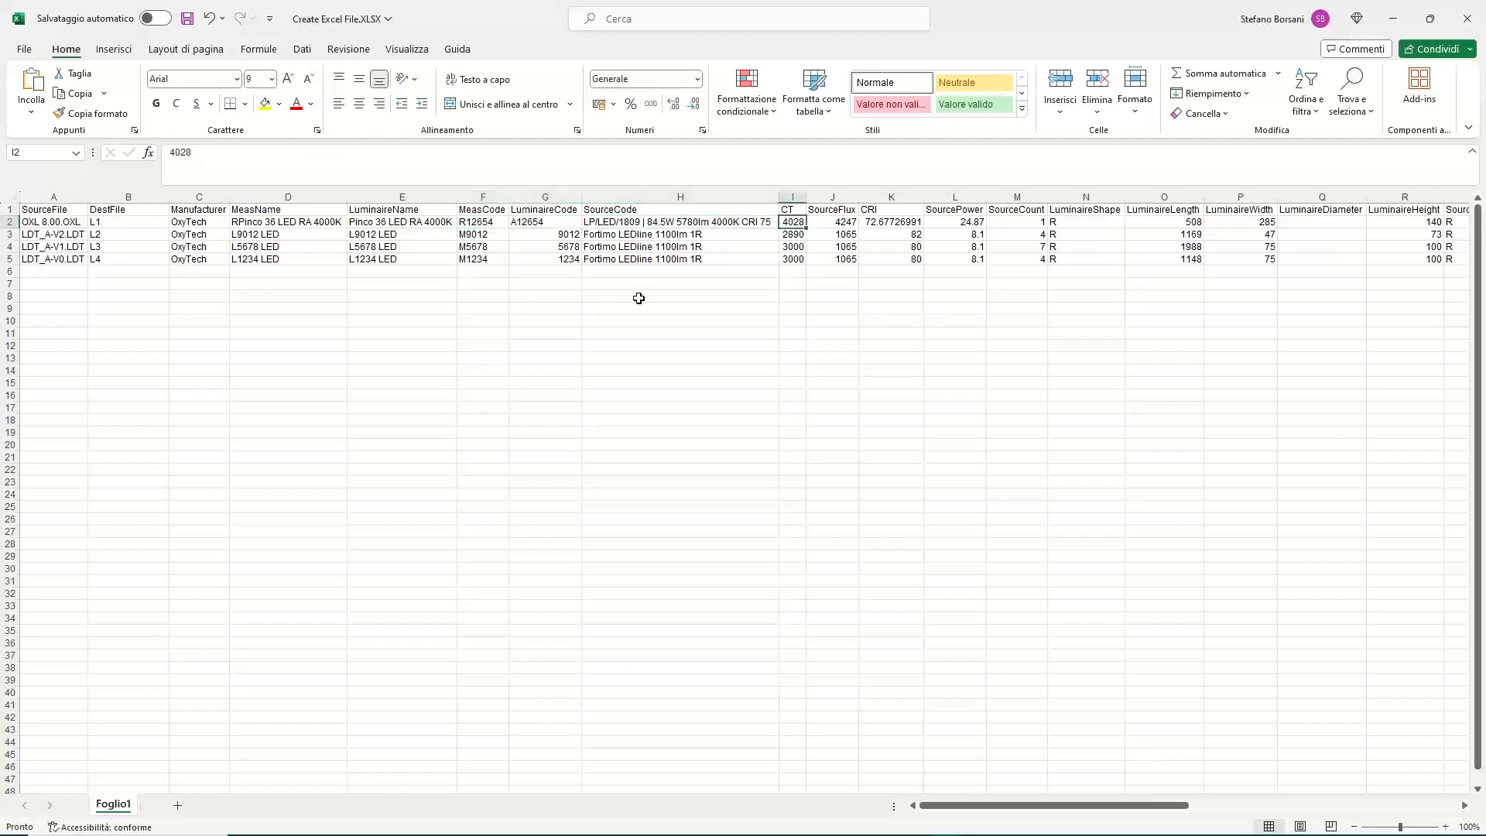
pyautogui.press('Right')
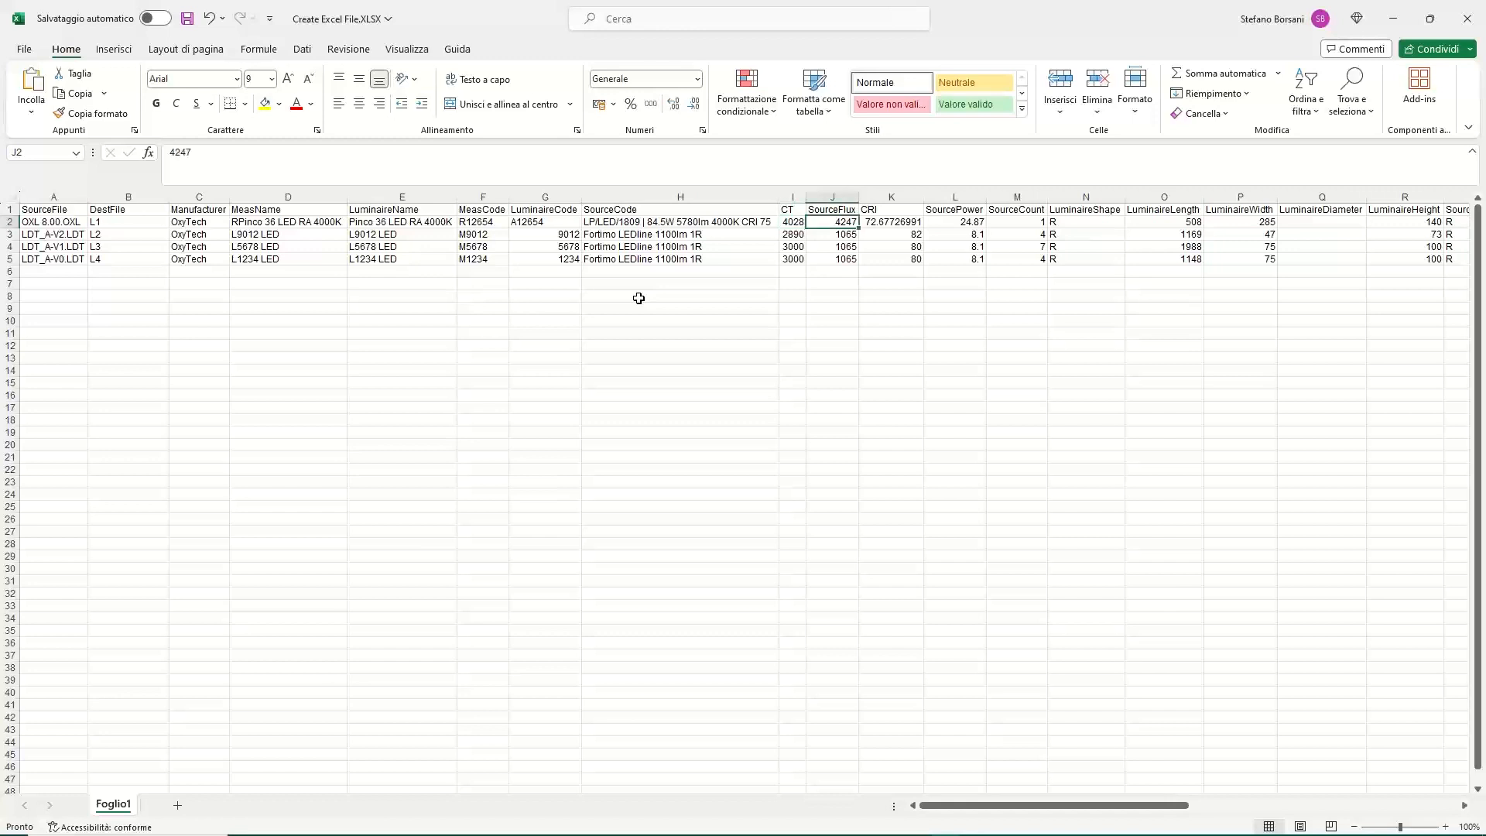
pyautogui.press('Left')
pyautogui.press('Right')
pyautogui.press('Left')
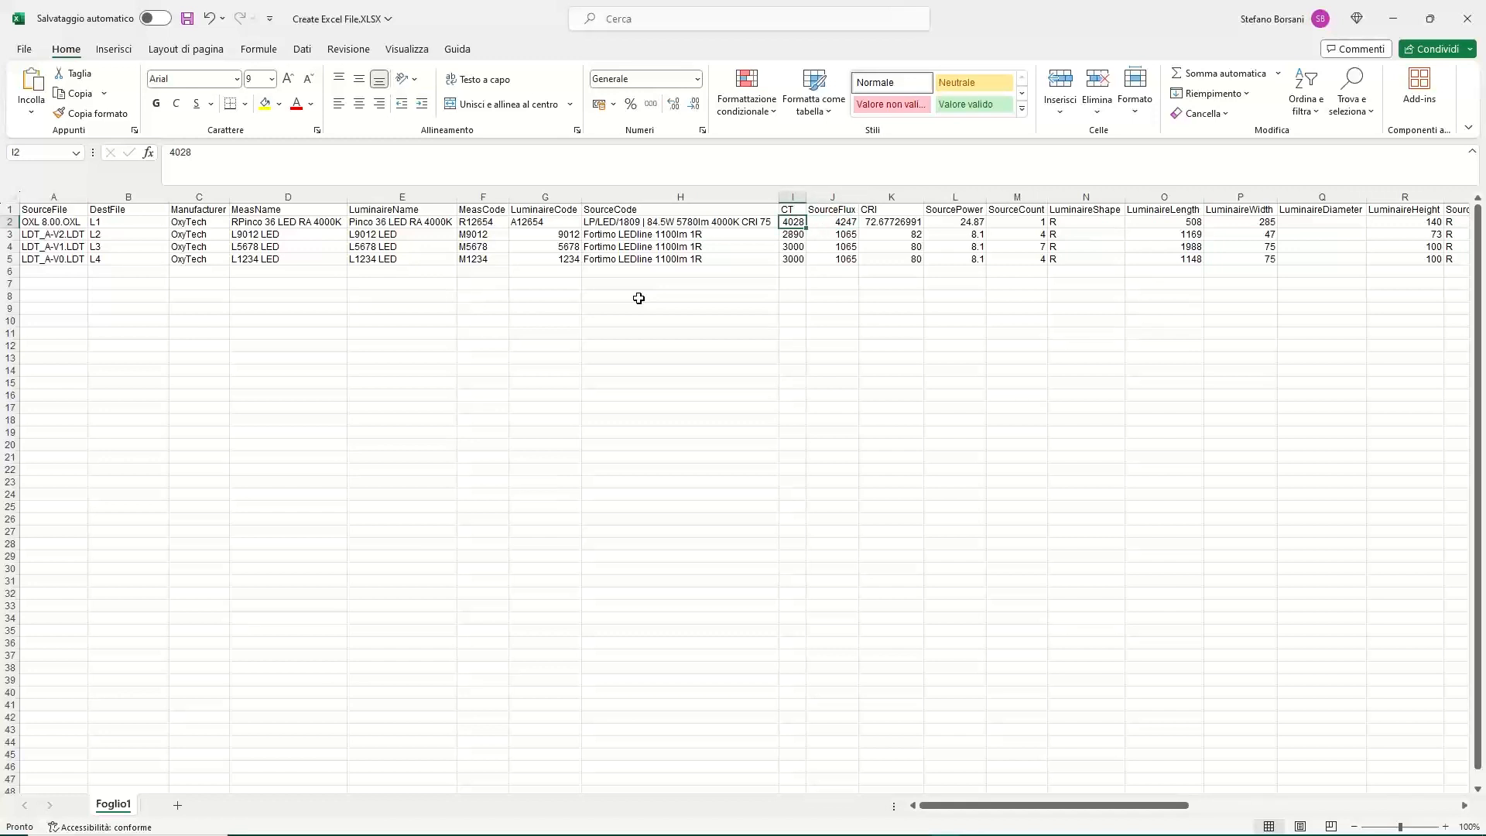
# Set the CT of row 2 to 4000 and its SourceFlux to 4250.
pyautogui.write('40')
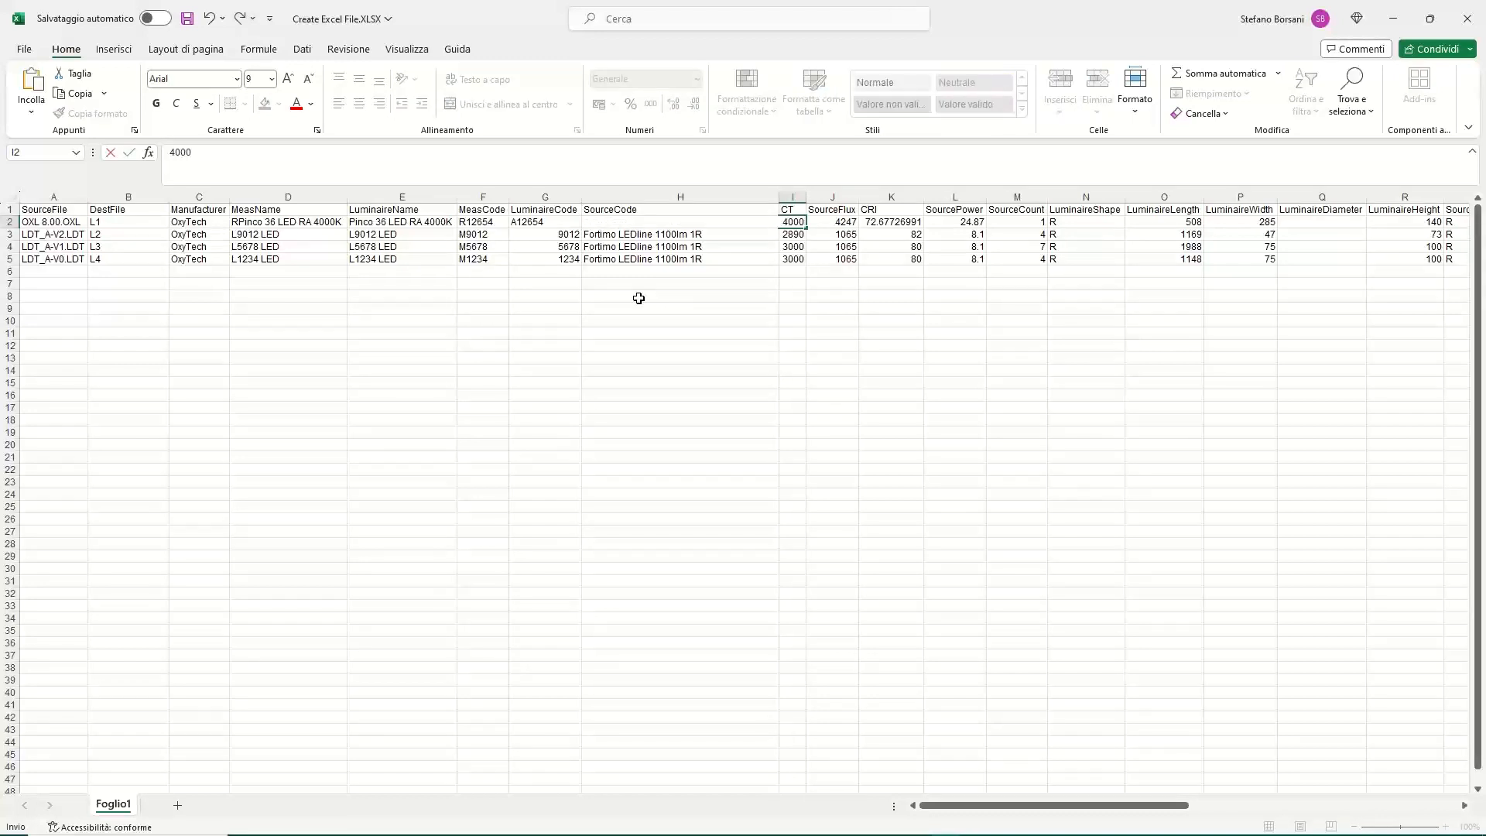
pyautogui.press('Tab')
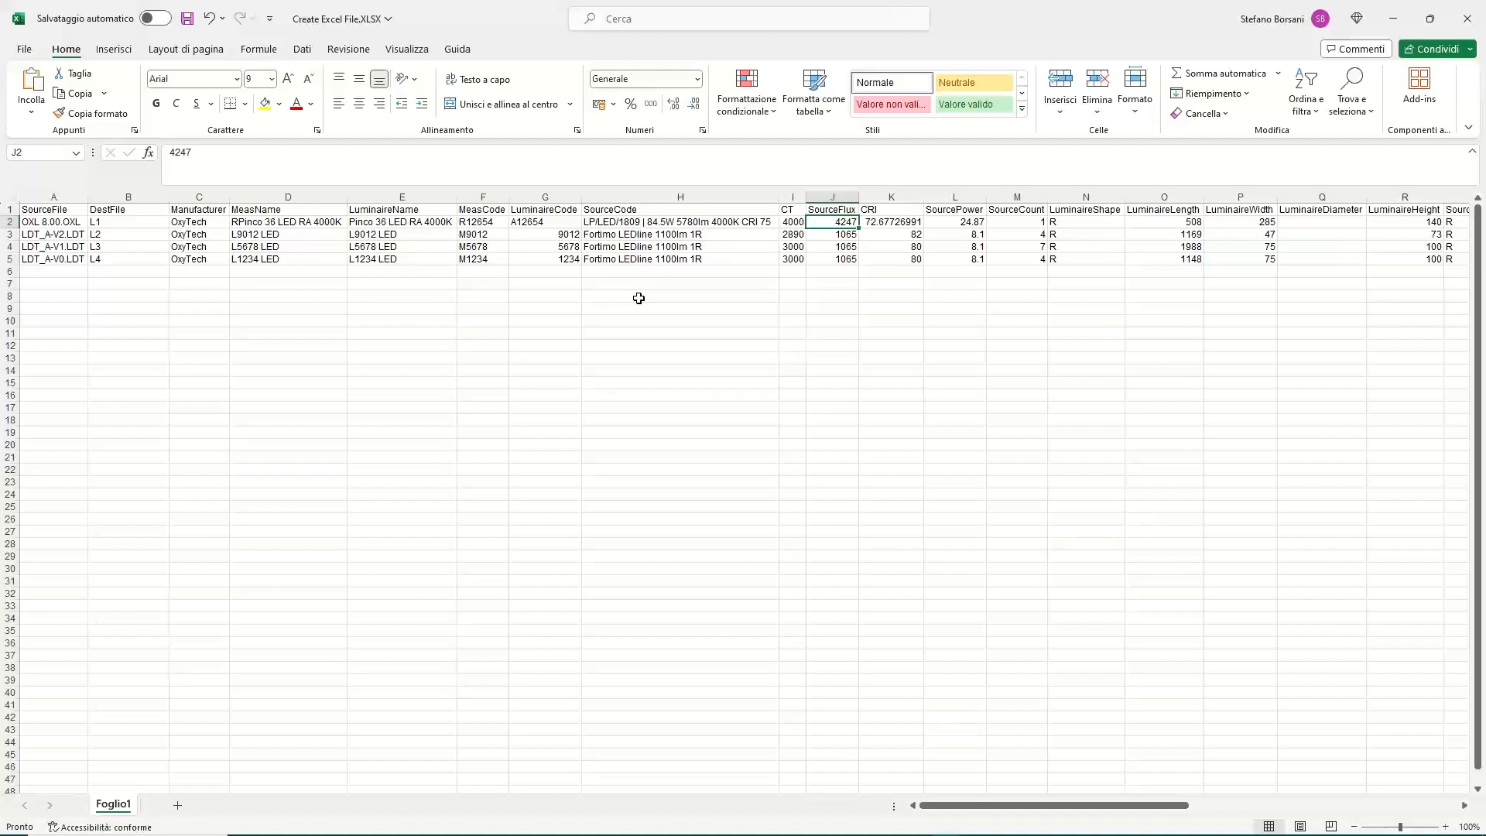
pyautogui.write('4')
pyautogui.write('50')
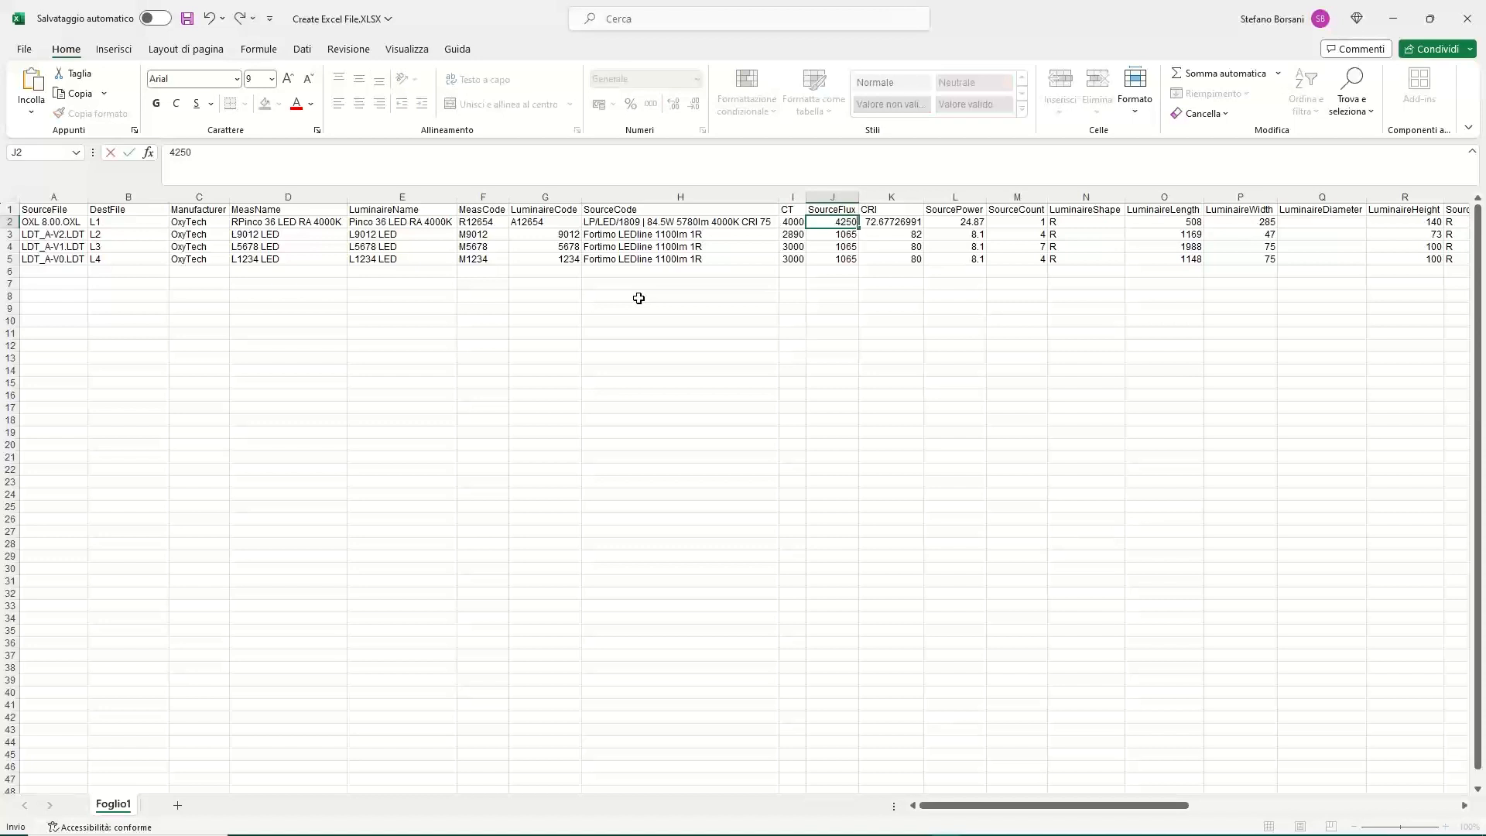
pyautogui.press('Right')
# Examine the remaining columns of row 2 from CRI through the luminaire and source dimensions to LOR, and return to SourceFile.
pyautogui.press('Right')
pyautogui.press('Right')
pyautogui.press('Right')
pyautogui.press('Right')
pyautogui.press('Right')
pyautogui.press('Right')
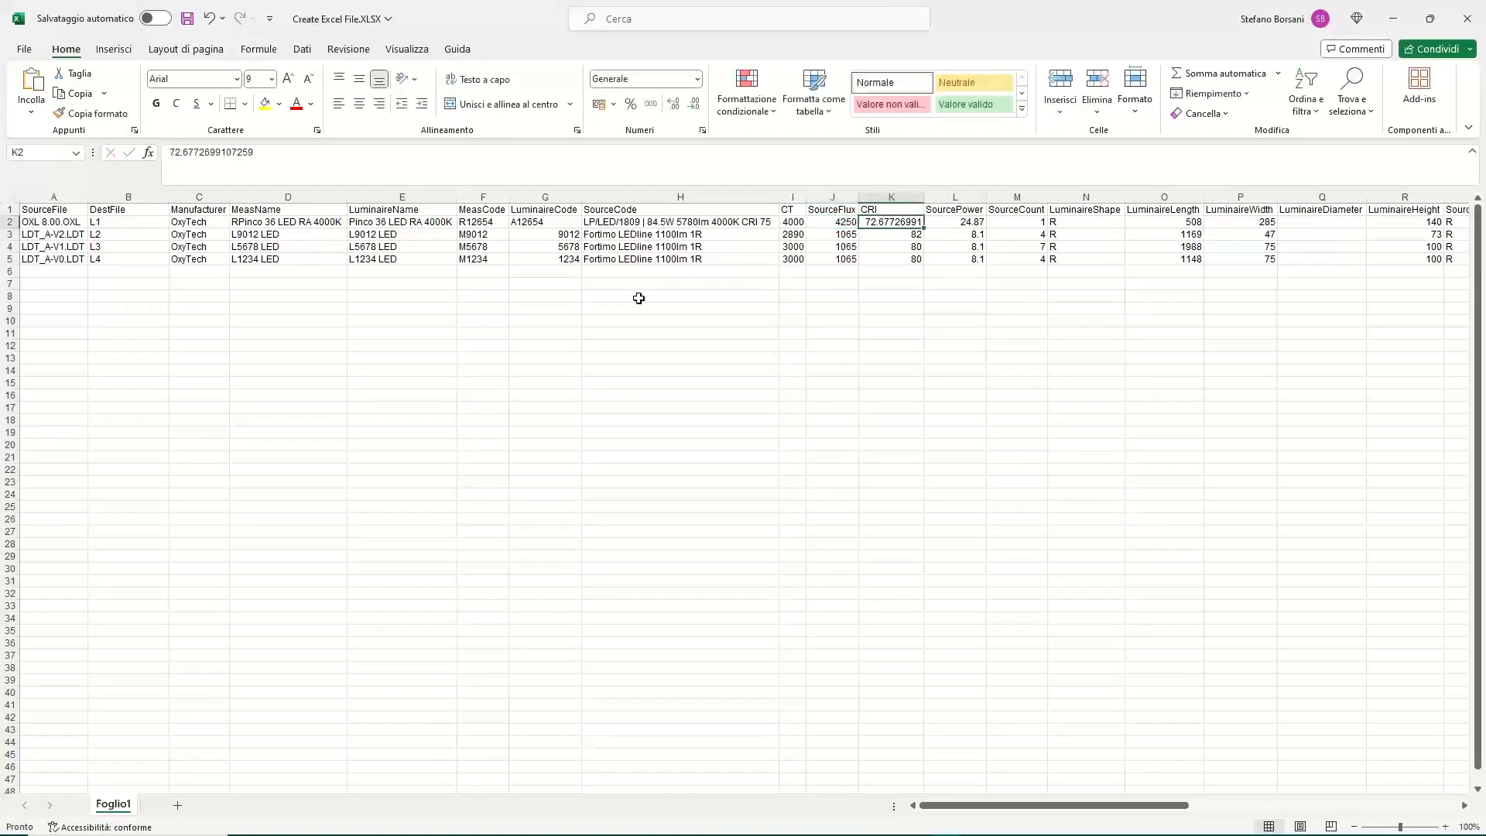
pyautogui.press('Right')
pyautogui.press('Right')
pyautogui.press('Right')
pyautogui.press('Right')
pyautogui.press('Right')
pyautogui.press('Right')
pyautogui.press('Right')
pyautogui.press('Right')
pyautogui.press('Right')
pyautogui.press('Right')
pyautogui.press('Right')
pyautogui.press('Right')
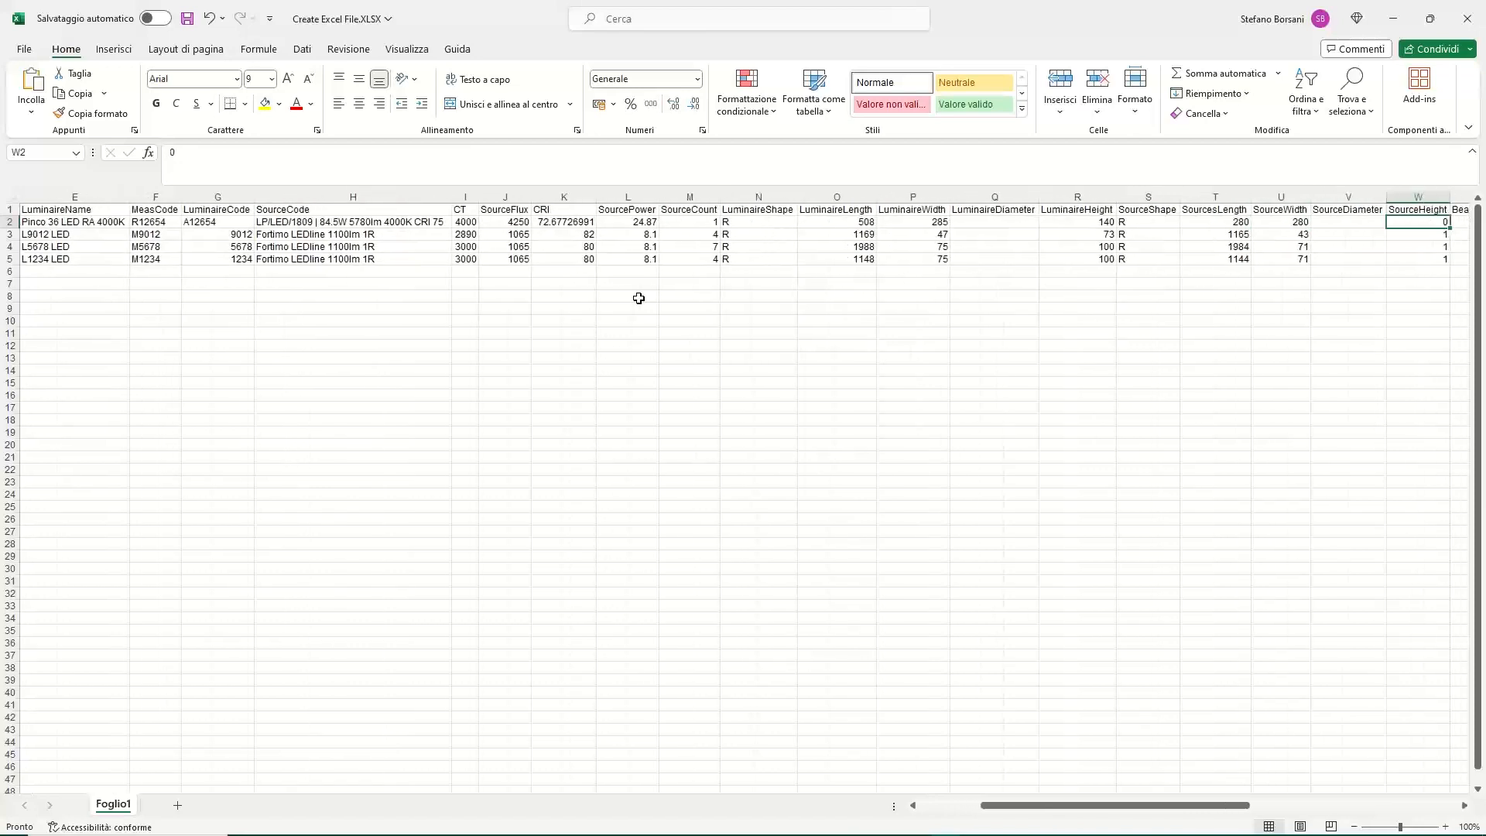
pyautogui.press('Right')
pyautogui.press('Right')
pyautogui.press('Right')
pyautogui.press('Left')
pyautogui.press('Left')
pyautogui.press('Left')
pyautogui.press('Left')
pyautogui.press('Left')
pyautogui.press('Left')
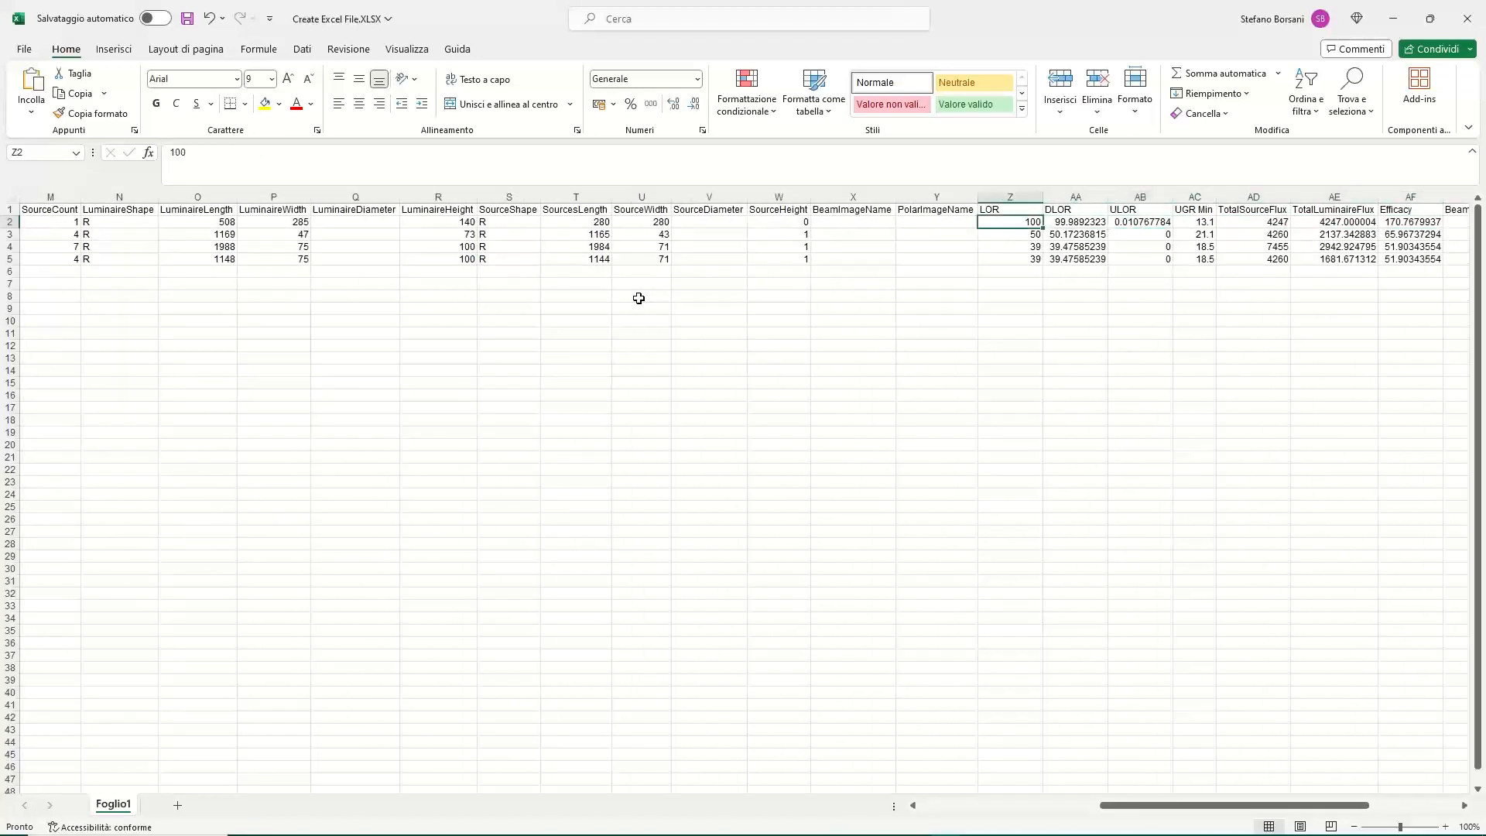
pyautogui.press('Left')
pyautogui.press('Left')
pyautogui.press('Left')
pyautogui.press('Left')
pyautogui.press('Left')
pyautogui.press('Left')
pyautogui.press('Left')
pyautogui.press('Left')
pyautogui.press('Left')
pyautogui.press('Left')
pyautogui.press('Left')
pyautogui.press('Left')
pyautogui.press('Left')
pyautogui.press('Left')
pyautogui.press('Left')
pyautogui.press('Left')
pyautogui.press('Left')
pyautogui.press('Left')
pyautogui.press('Left')
pyautogui.press('Left')
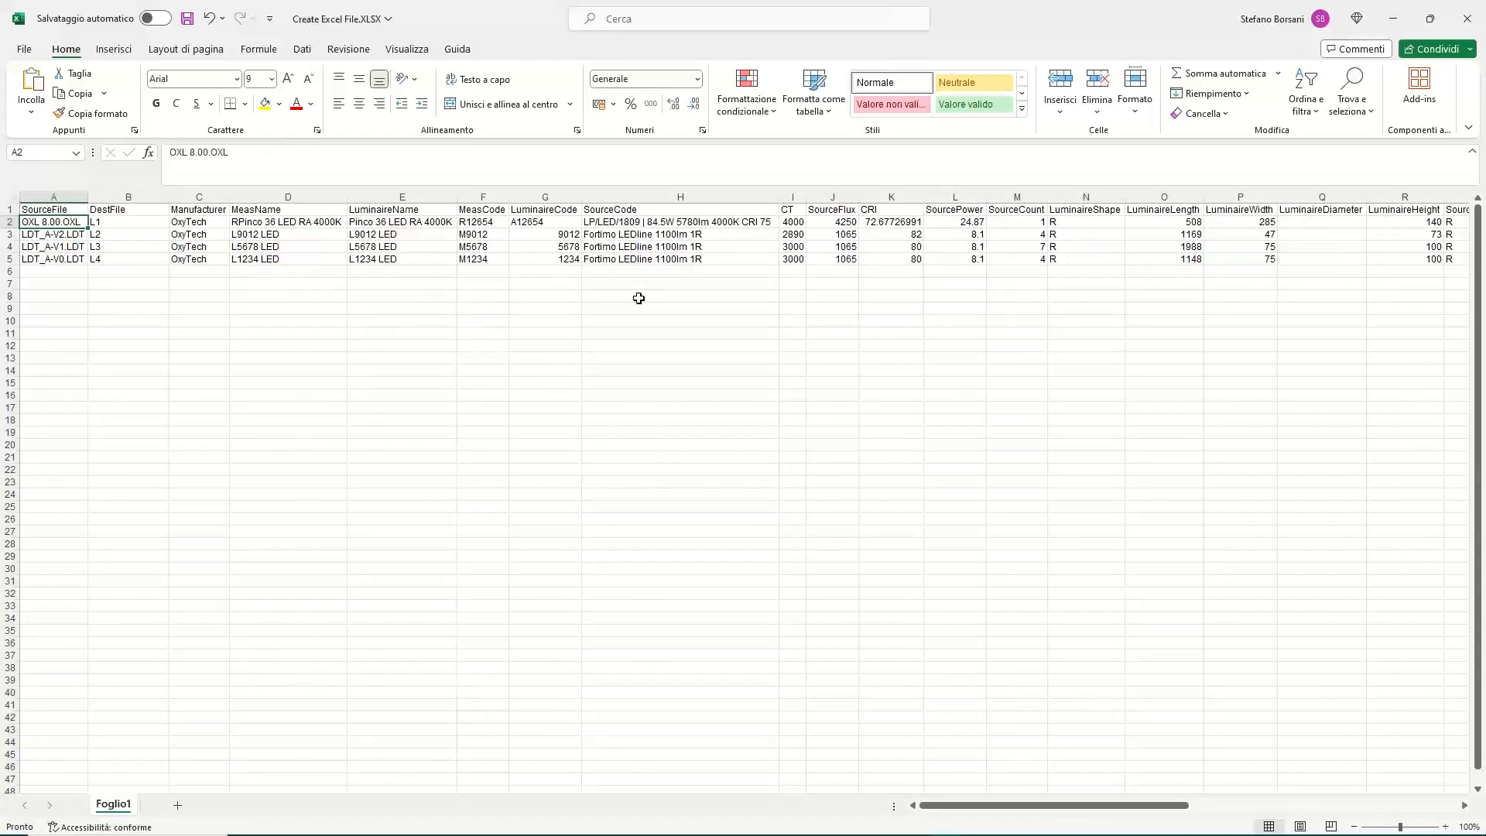
# Duplicate the entire LDT_A-V0.LDT row (row 5) into rows 6 to 8.
pyautogui.press('Down')
pyautogui.press('Down')
pyautogui.press('Down')
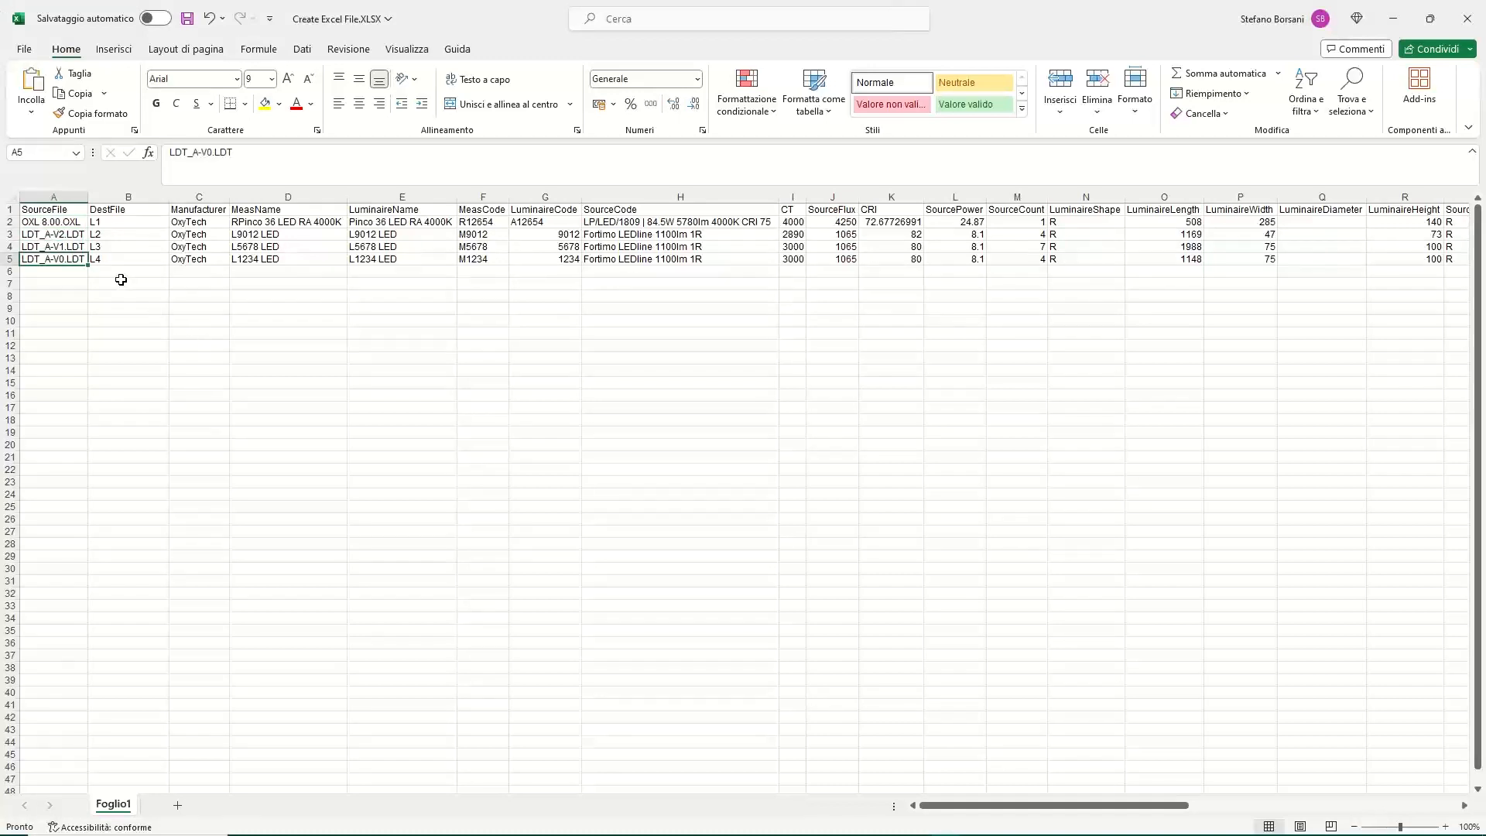
pyautogui.click(9, 260)
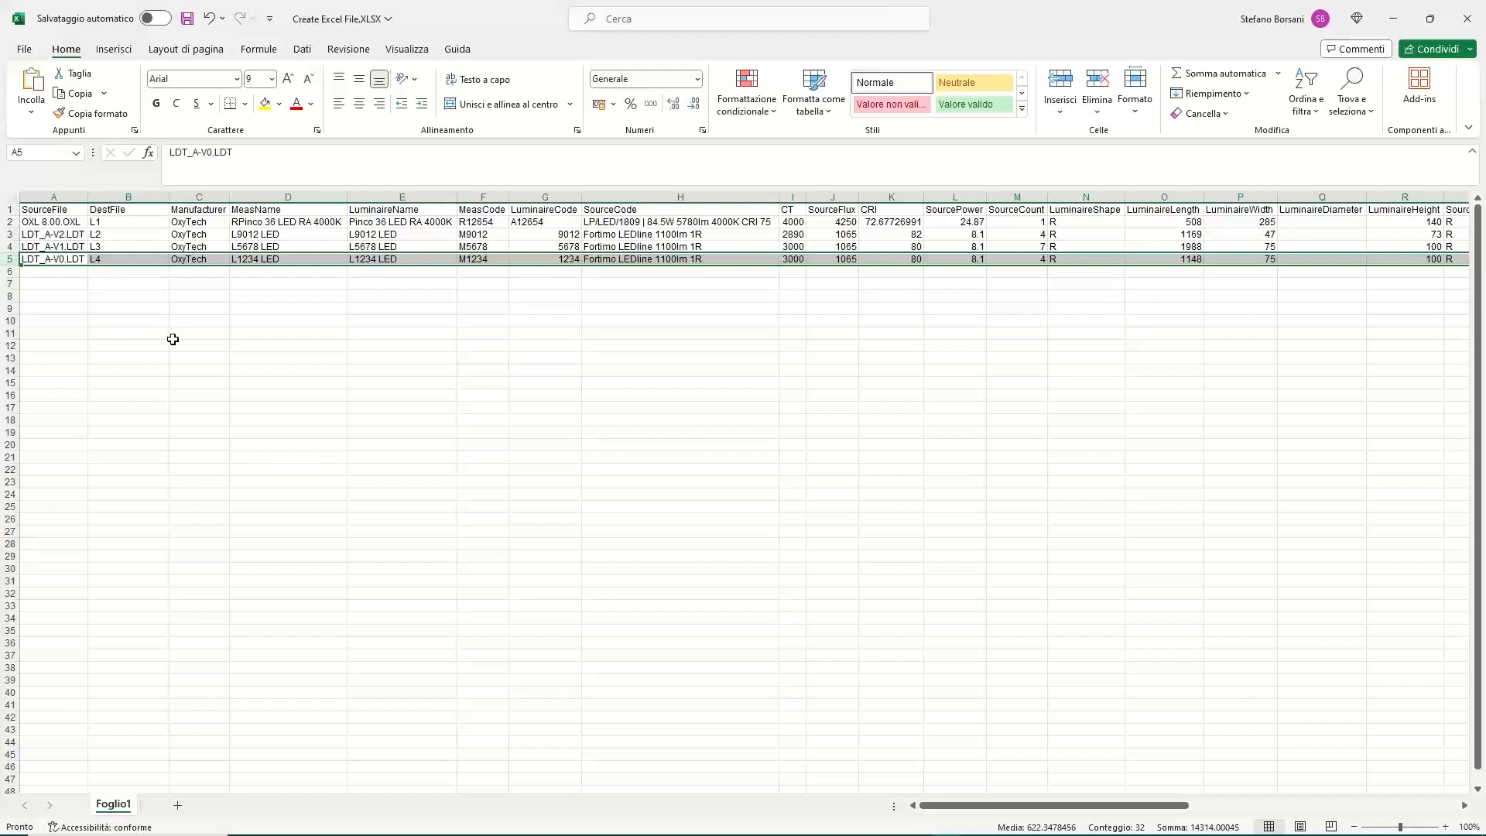
pyautogui.hotkey('ctrl', 'c')
pyautogui.hotkey('shift', 'Down')
pyautogui.hotkey('shift', 'Down')
pyautogui.hotkey('shift', 'Down')
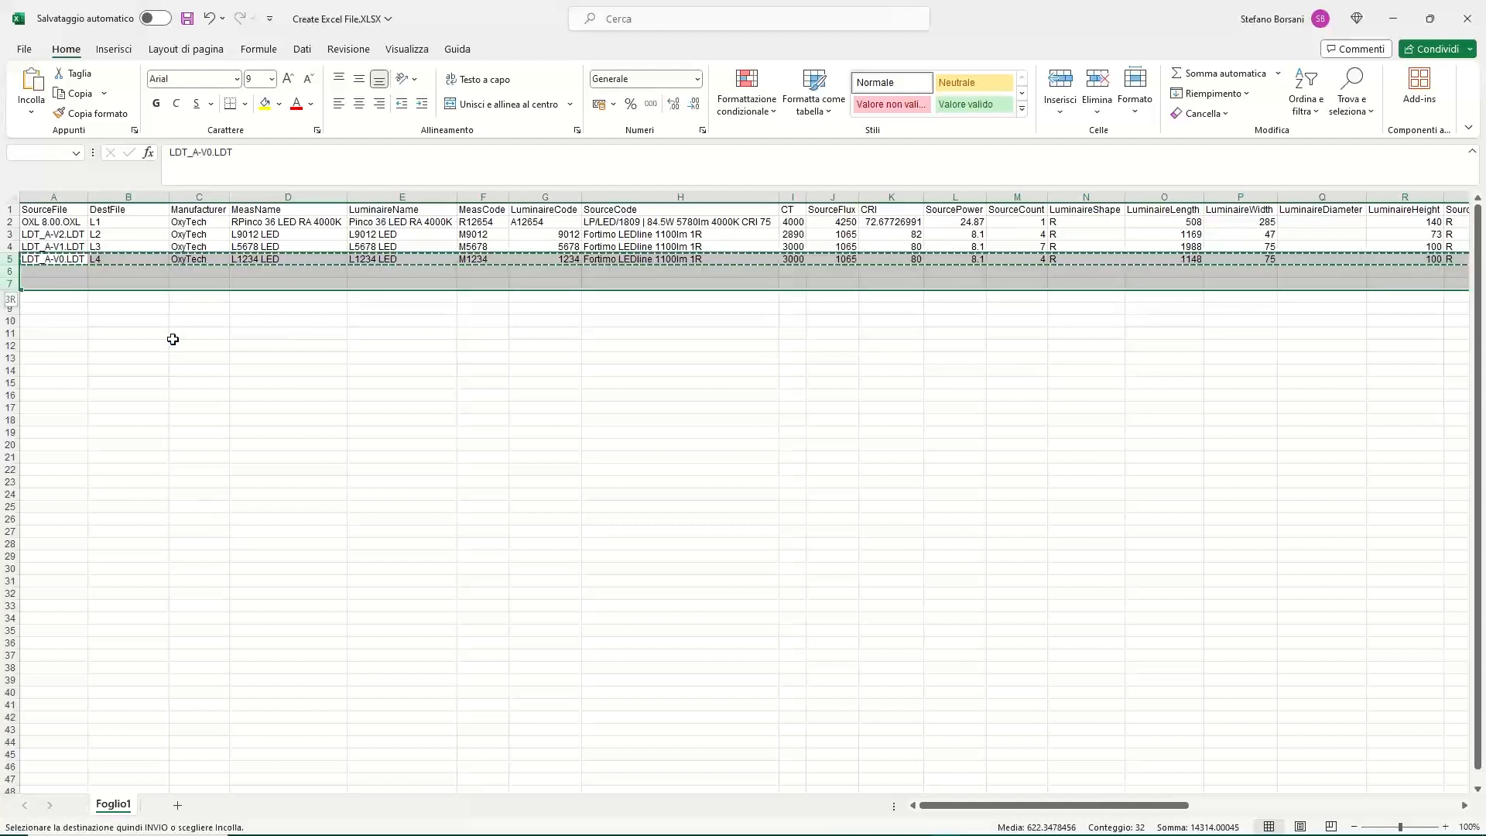
pyautogui.press('Return')
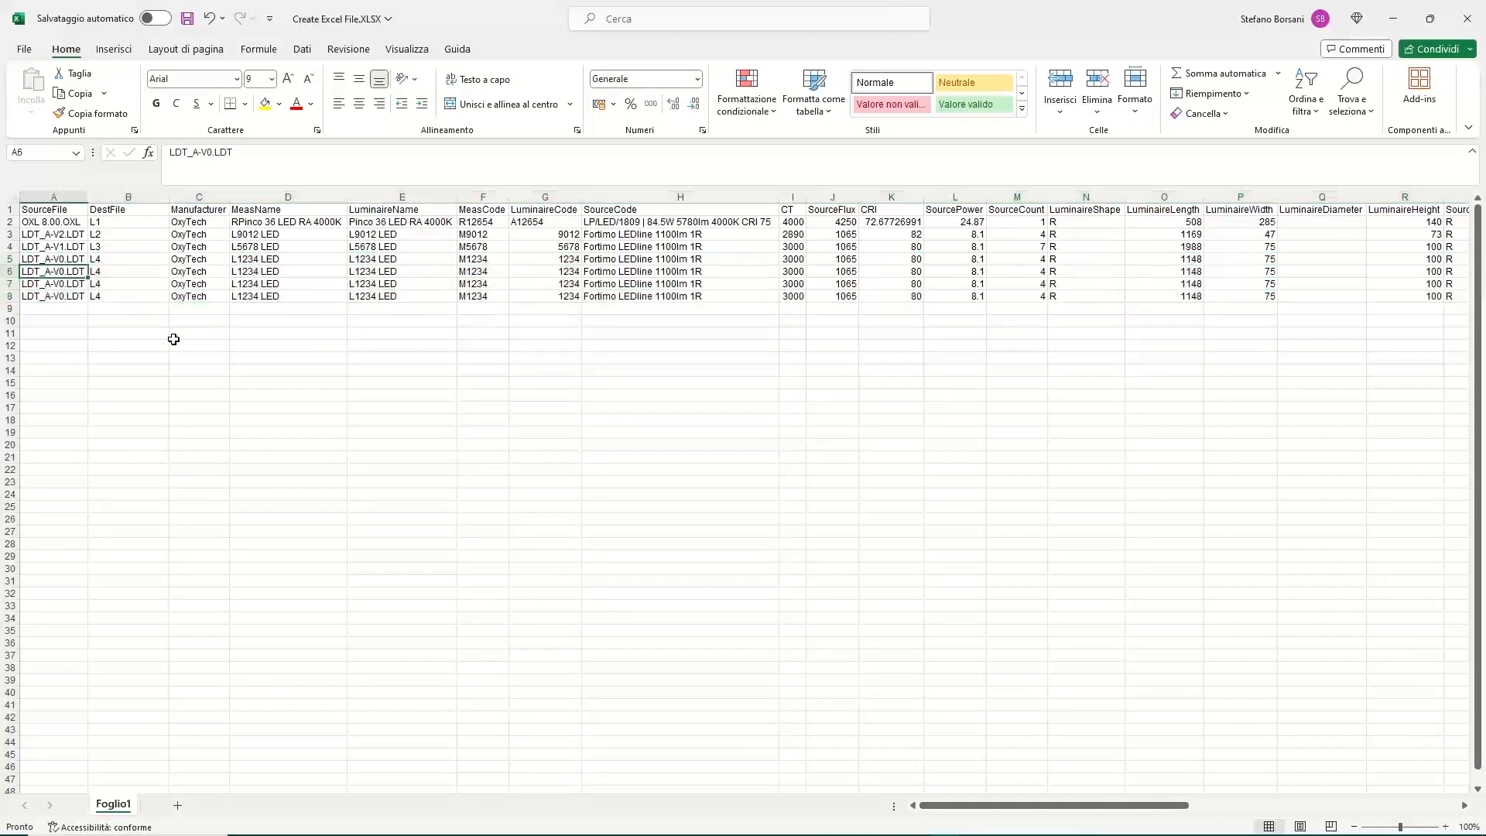
# Rename the DestFile entries in cells B6 to B8 as L4-A, L4-B and L4-C.
pyautogui.press('Right')
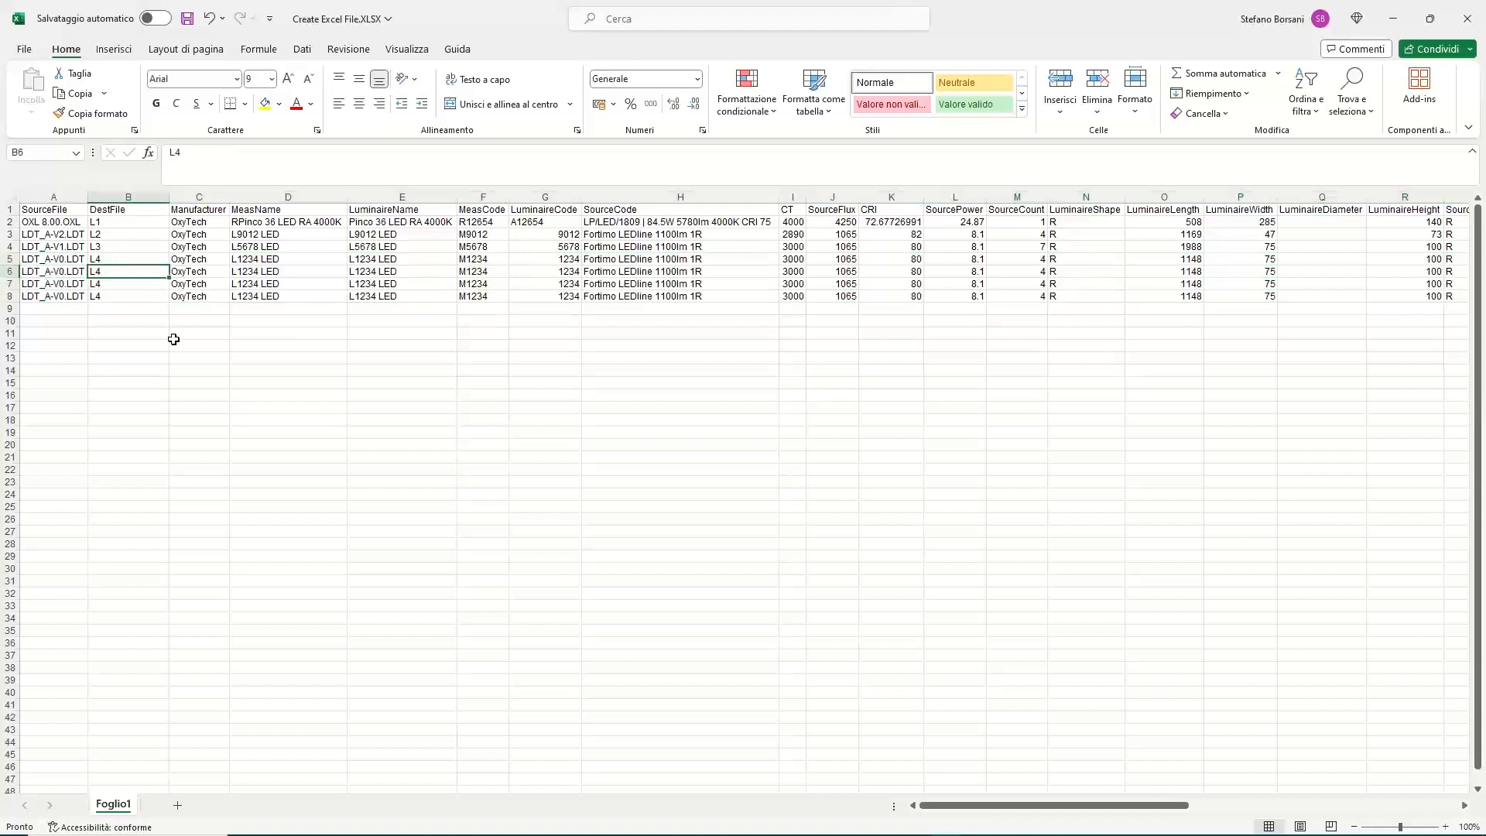
pyautogui.press('F2')
pyautogui.write('-A')
pyautogui.press('Return')
pyautogui.press('F2')
pyautogui.write('-B')
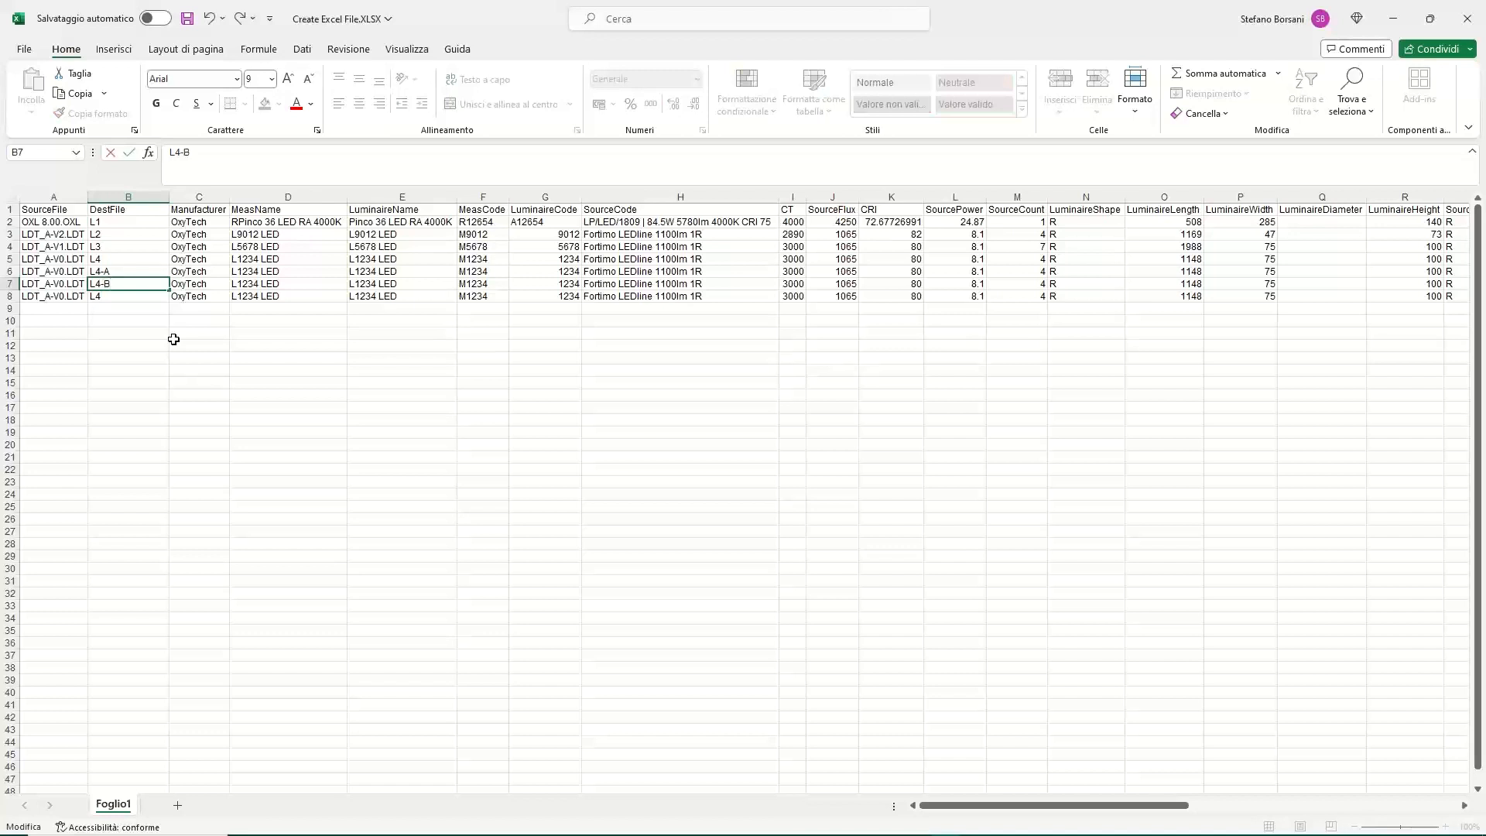
pyautogui.press('Return')
pyautogui.press('F2')
pyautogui.write('-')
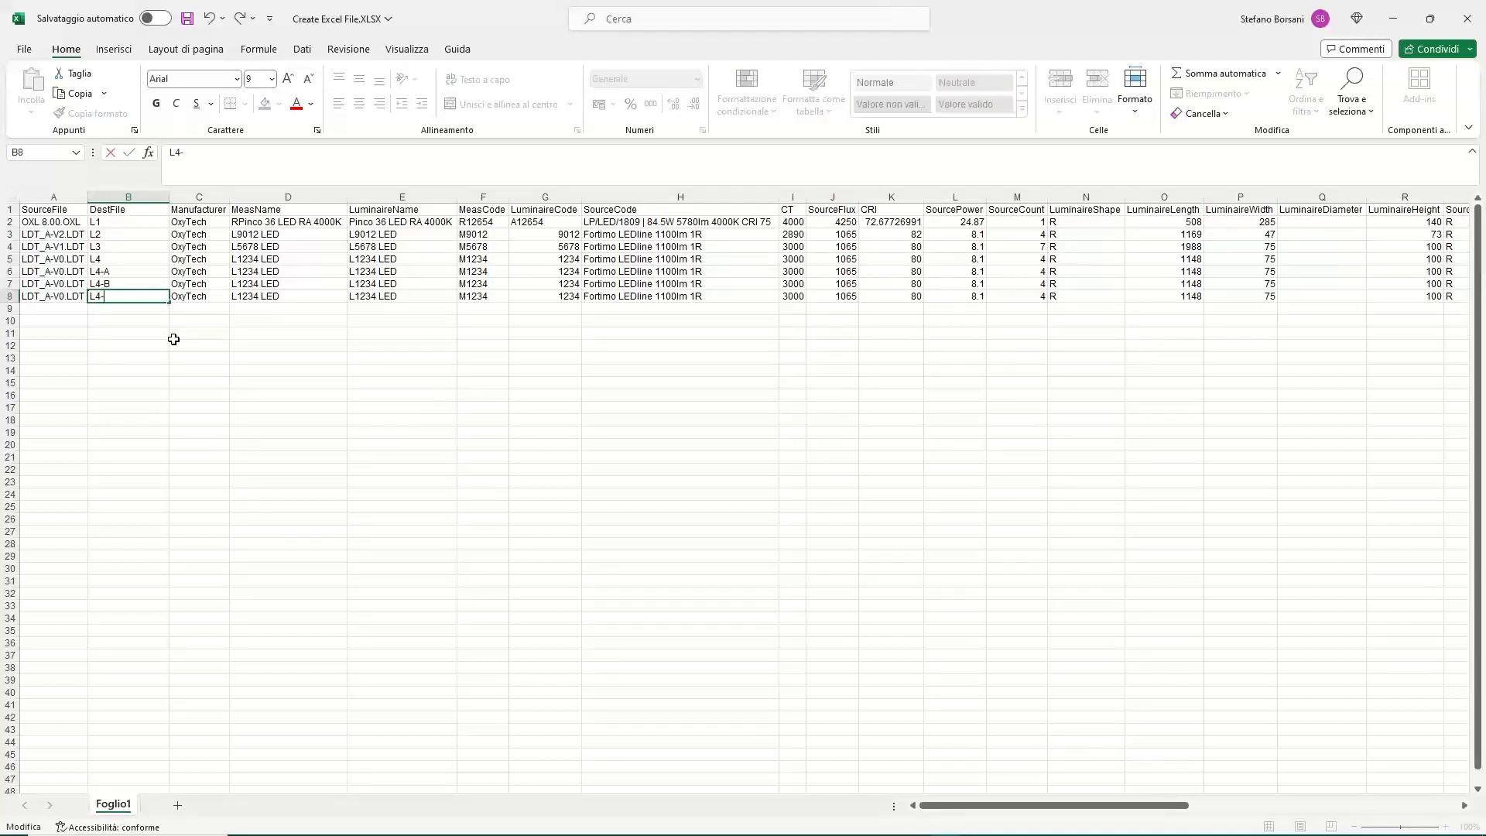
pyautogui.write('C')
pyautogui.press('Return')
# Examine the MeasName, LuminaireName, MeasCode and LuminaireCode columns, comparing the original rows with the duplicated ones.
pyautogui.press('Up')
pyautogui.press('Up')
pyautogui.press('Up')
pyautogui.press('Right')
pyautogui.press('Right')
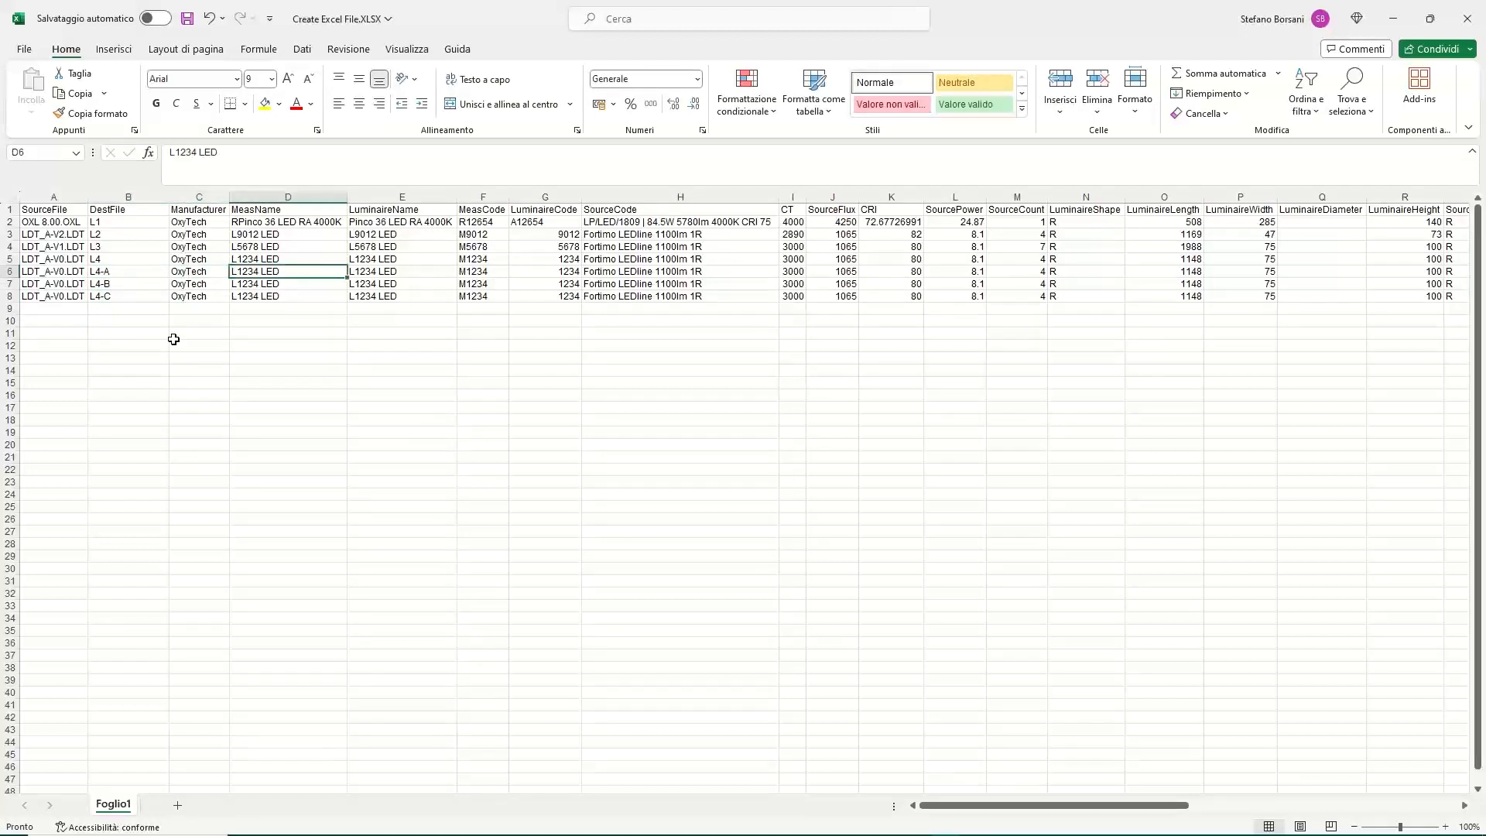
pyautogui.press('Up')
pyautogui.press('Up')
pyautogui.press('Up')
pyautogui.press('Up')
pyautogui.press('Right')
pyautogui.press('Down')
pyautogui.press('Down')
pyautogui.press('Down')
pyautogui.press('Down')
pyautogui.press('Down')
pyautogui.press('Down')
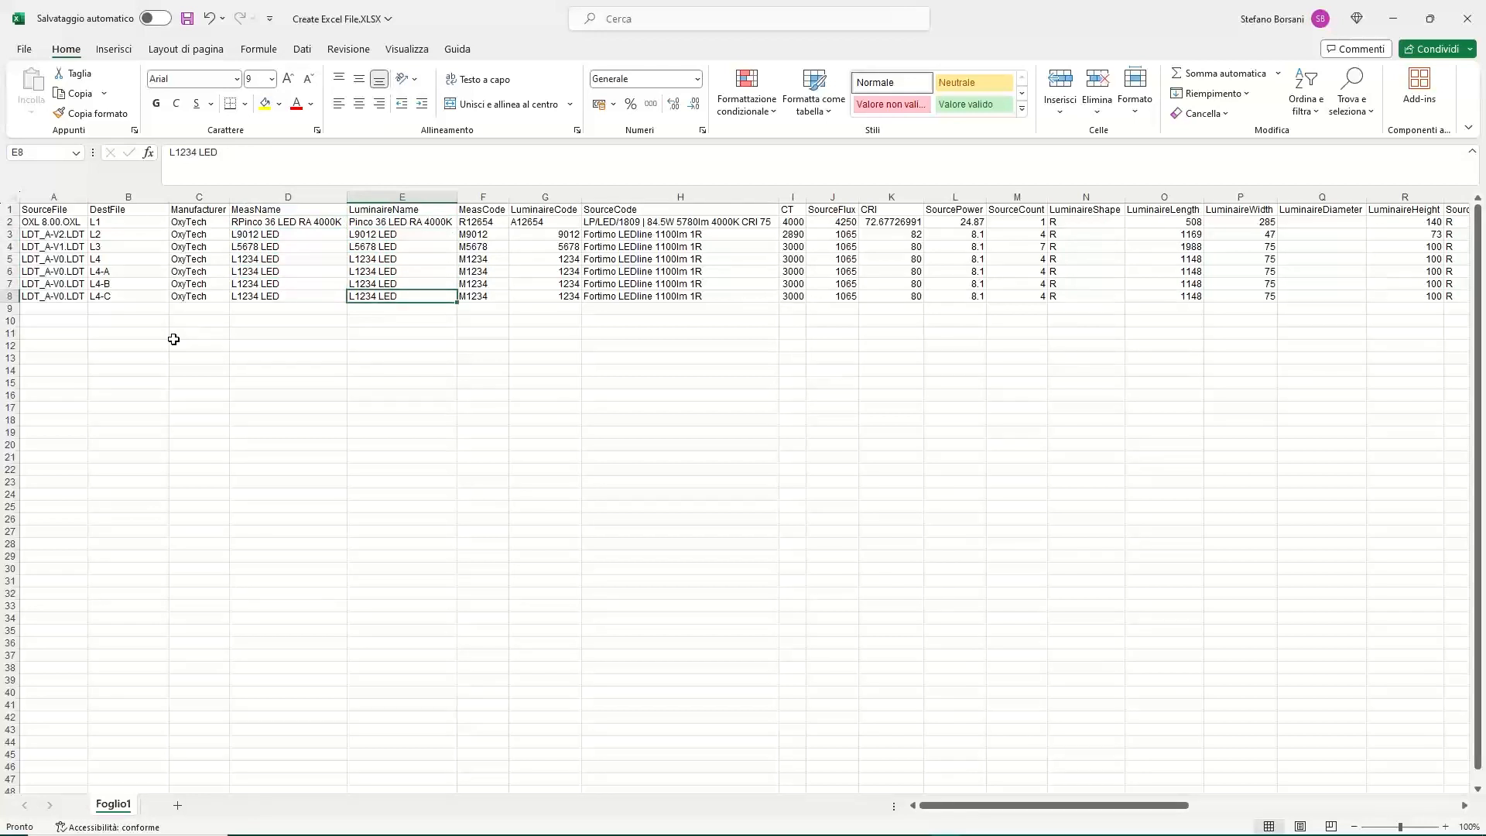
pyautogui.press('Up')
pyautogui.press('Up')
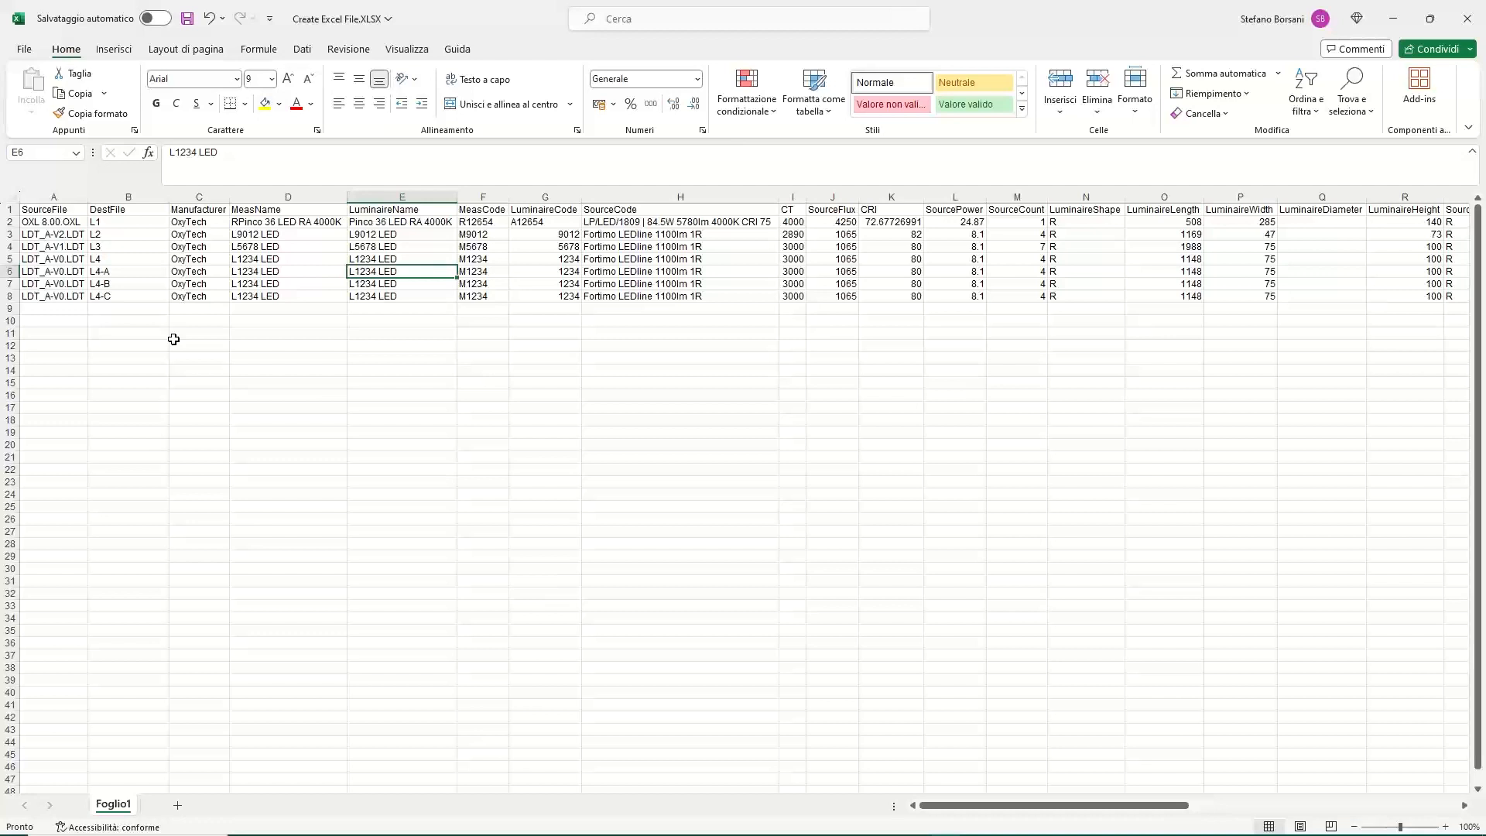
pyautogui.press('Left')
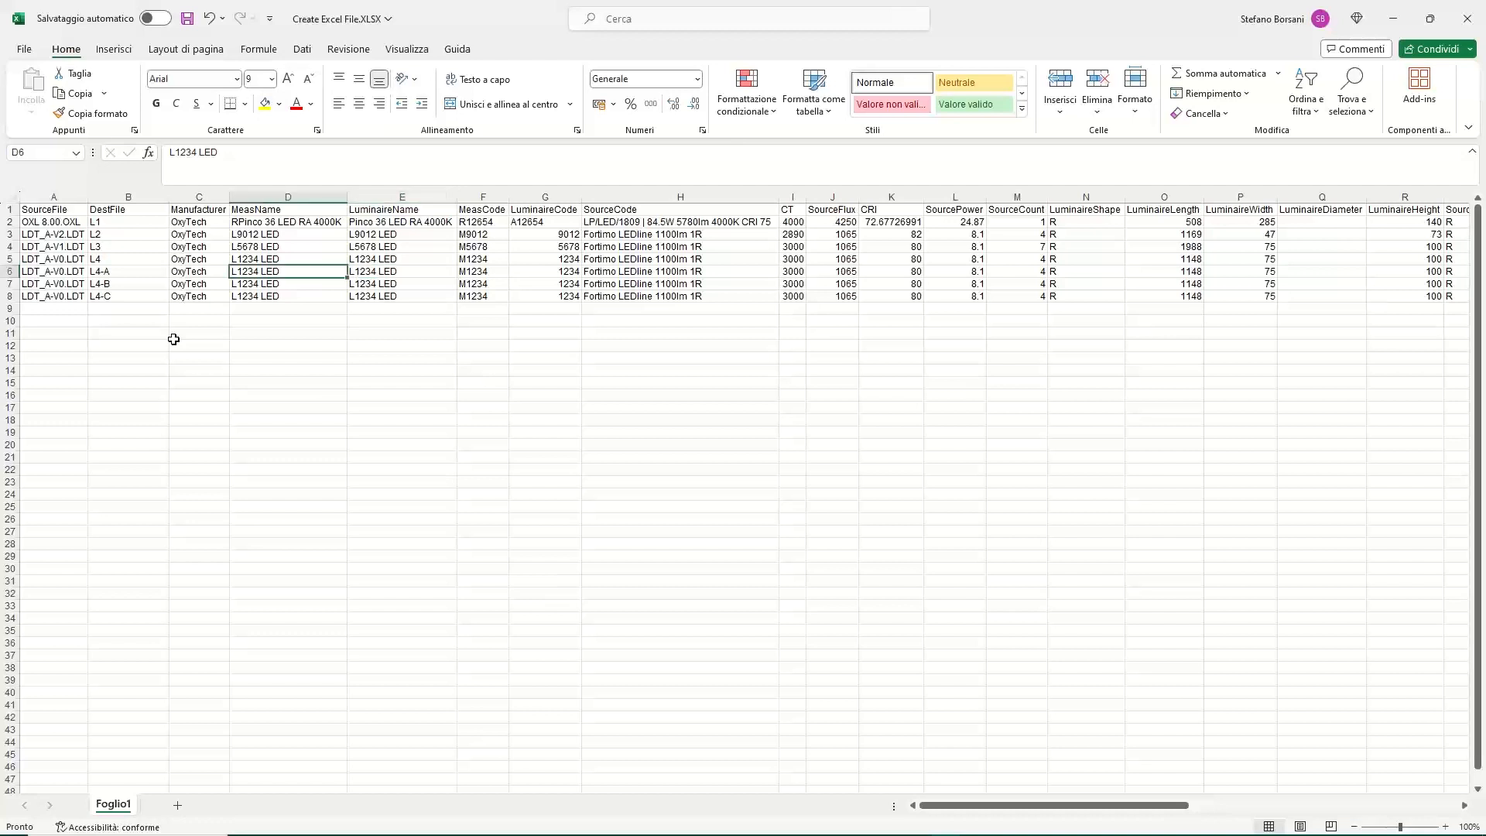
pyautogui.press('Right')
pyautogui.press('Right')
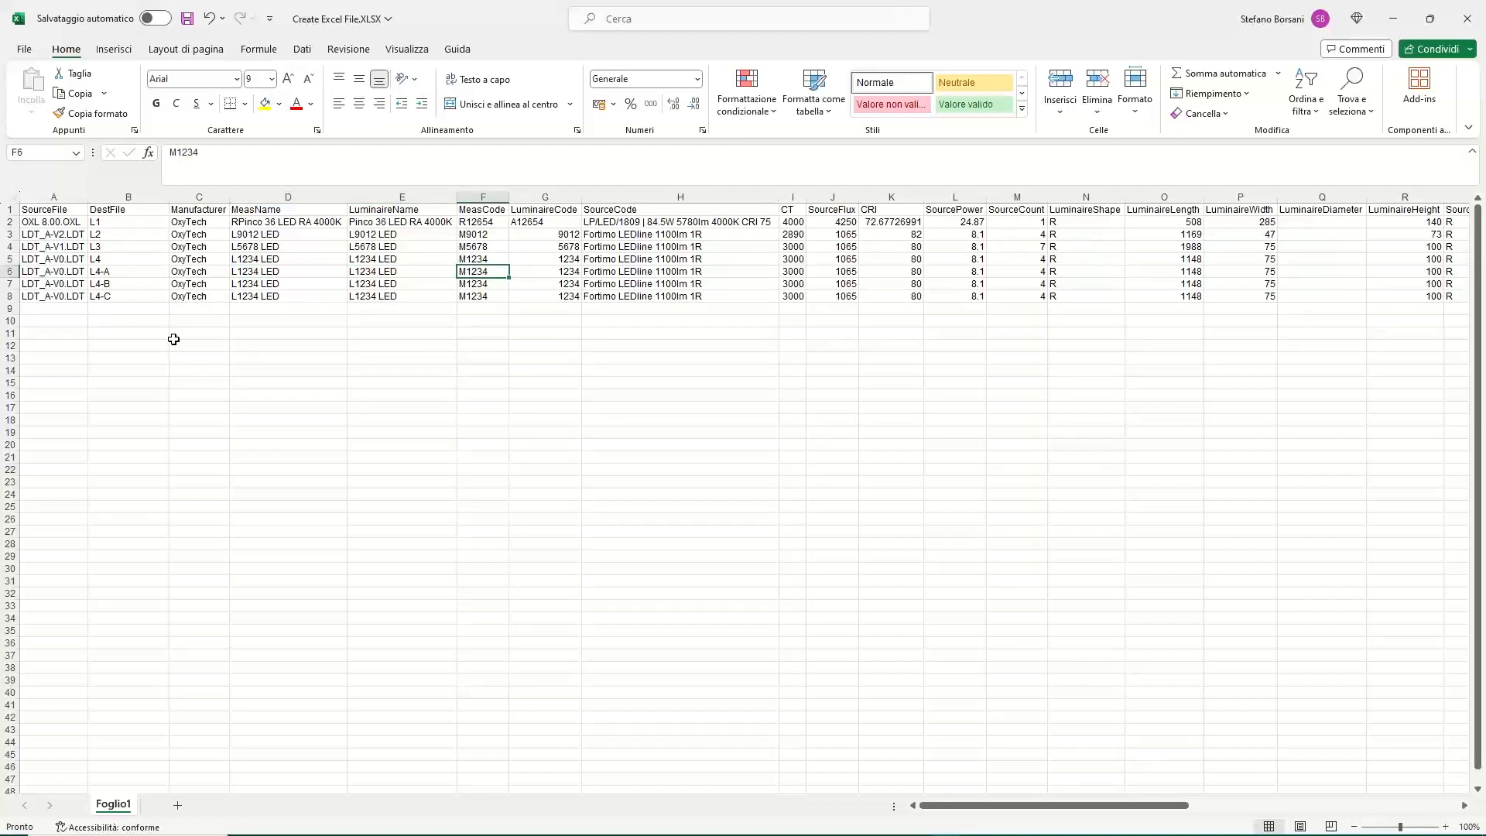
pyautogui.press('Right')
# Change the LuminaireName entries in cells E6 to E8 to L1234 LED-A, L1234 LED-B and L1234 LED-C.
pyautogui.press('Left')
pyautogui.press('Left')
pyautogui.press('F2')
pyautogui.write('-')
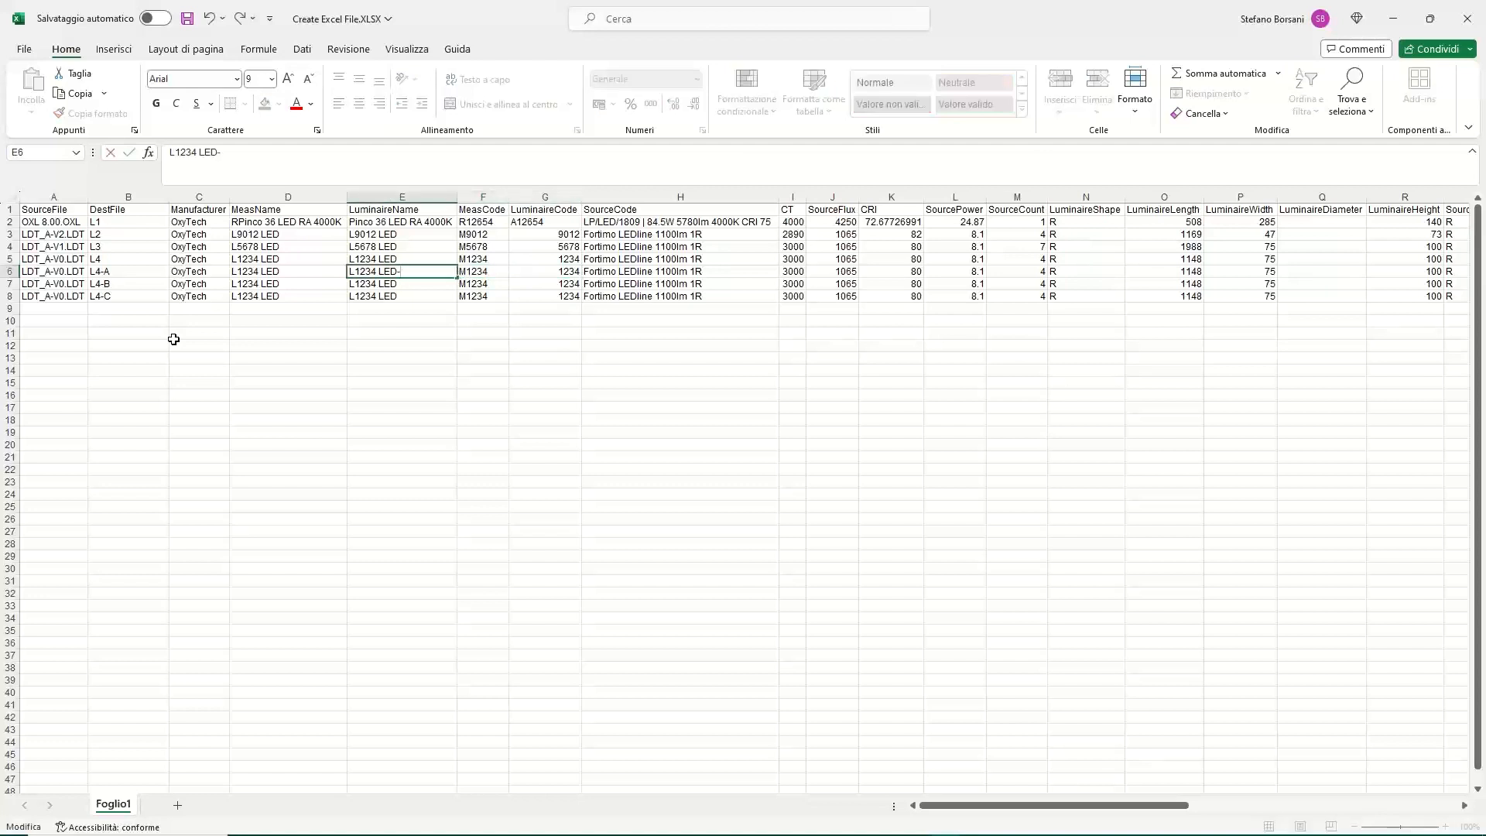
pyautogui.write('A')
pyautogui.press('Return')
pyautogui.press('F2')
pyautogui.write('-B')
pyautogui.press('Return')
pyautogui.press('F2')
pyautogui.write('-C')
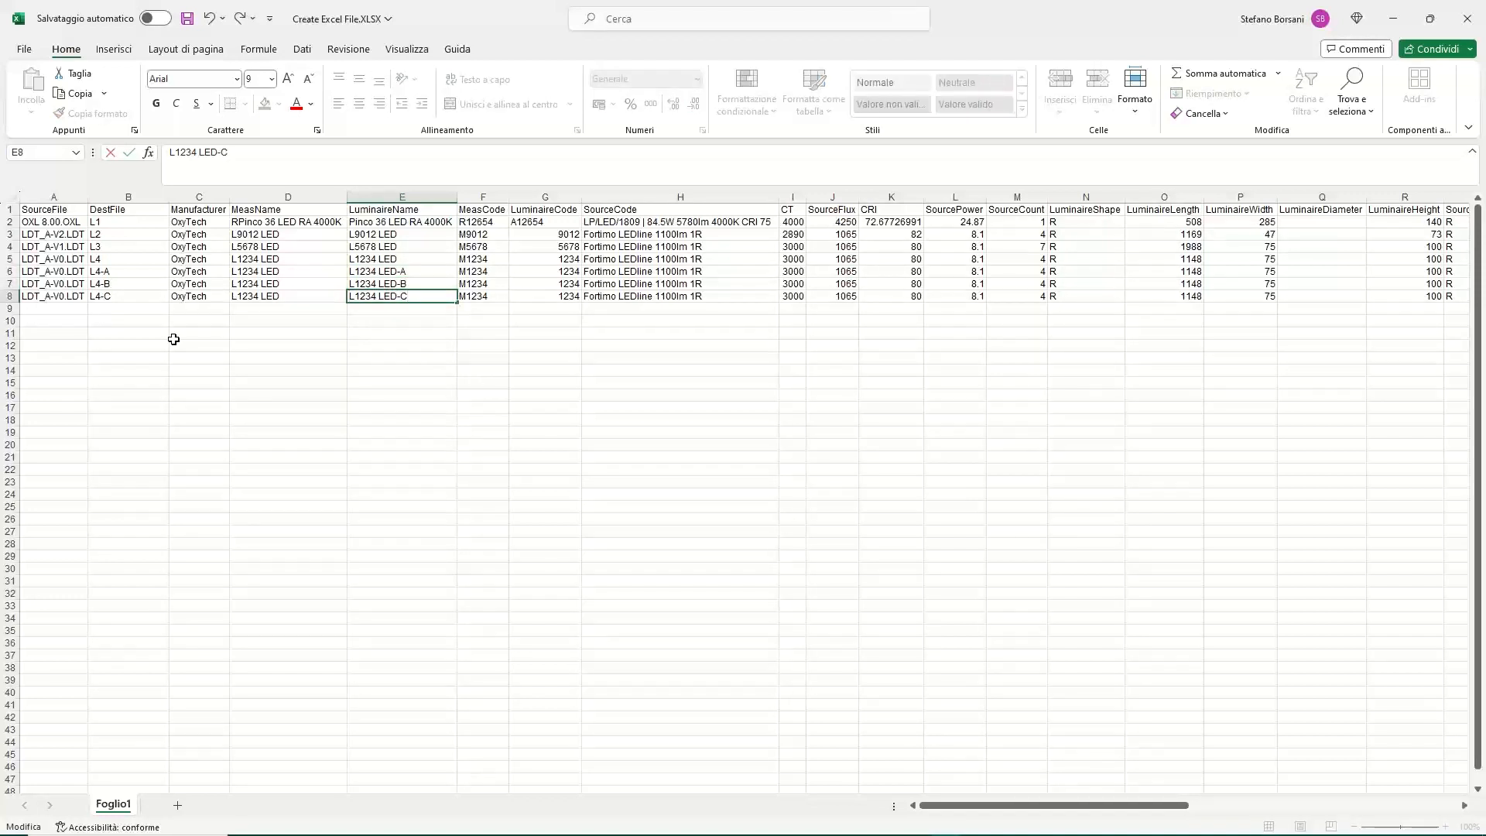
pyautogui.press('Return')
# Change the LuminaireCode entries in cells G6 to G8 to 1234-A, 1234-B and 1234-C.
pyautogui.press('Up')
pyautogui.press('Up')
pyautogui.press('Up')
pyautogui.press('Right')
pyautogui.press('Right')
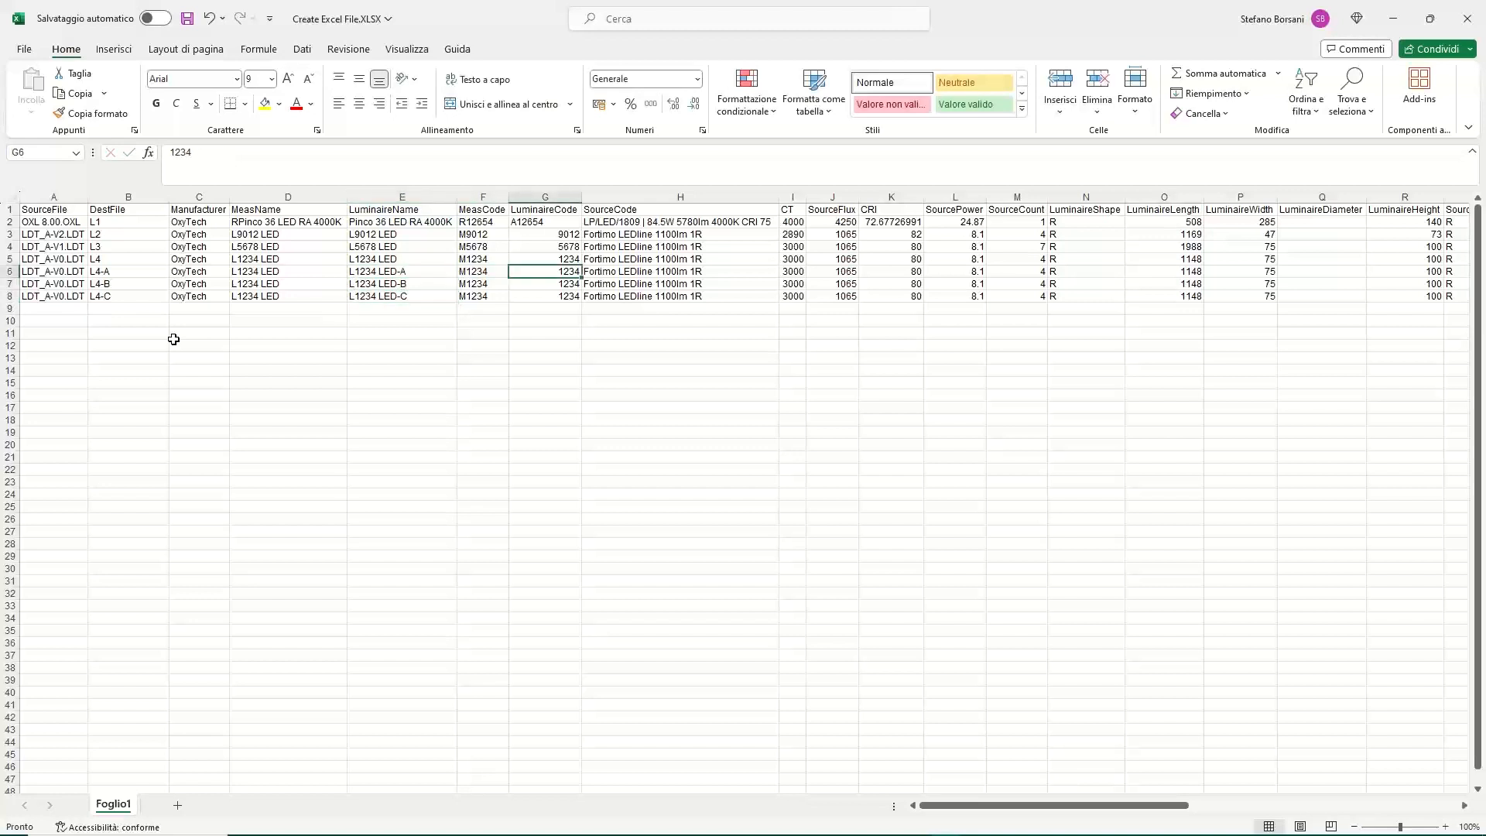
pyautogui.press('F2')
pyautogui.write('-A')
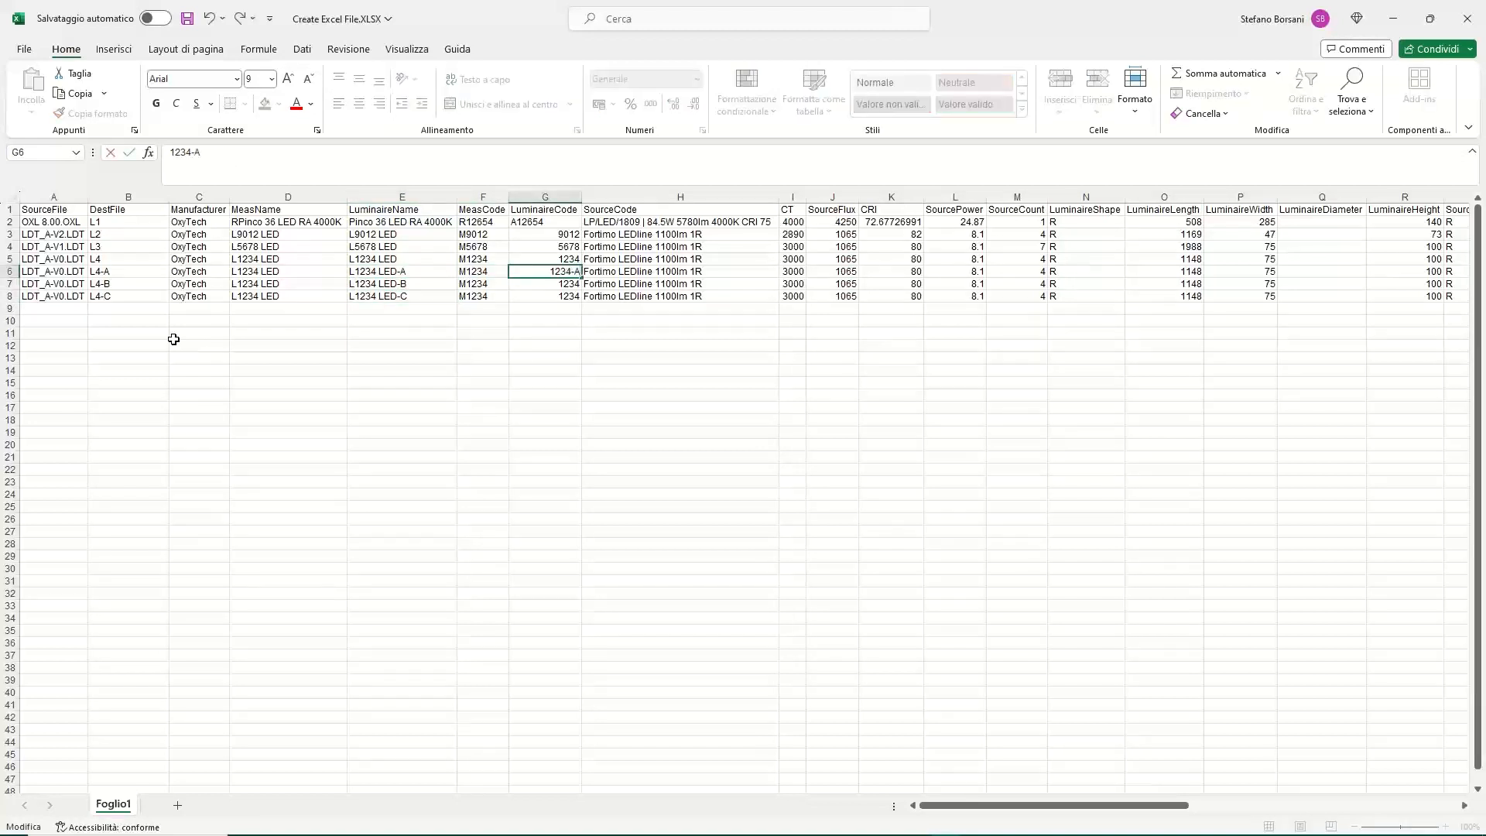
pyautogui.press('Return')
pyautogui.press('F2')
pyautogui.write('-B')
pyautogui.press('Return')
pyautogui.press('F2')
pyautogui.write('-C')
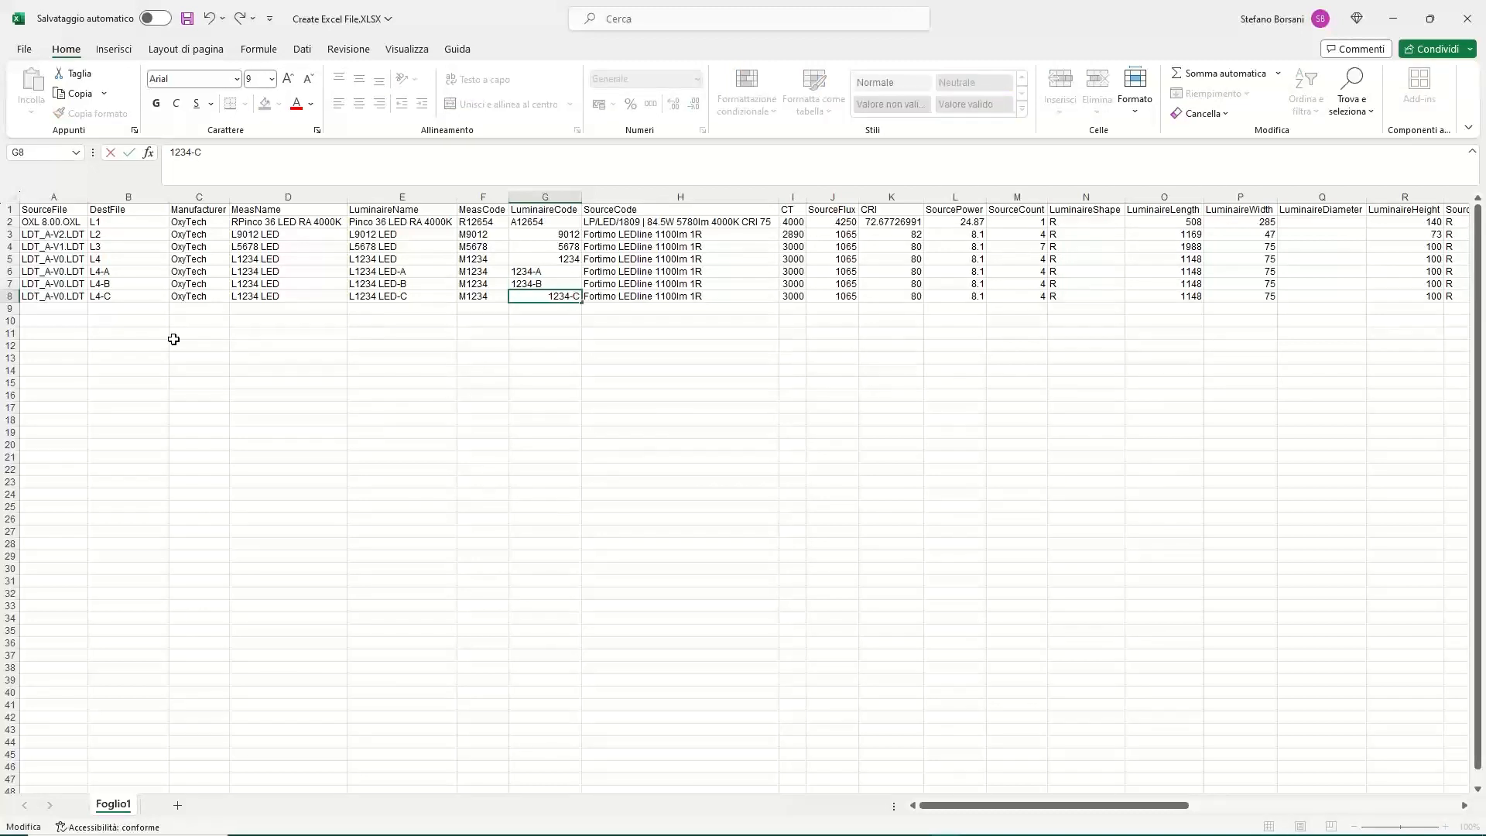
pyautogui.press('Return')
# Set the SourceFlux values in cells J6 to J8 to 1200, 1400 and 1600.
pyautogui.press('Up')
pyautogui.press('Up')
pyautogui.press('Up')
pyautogui.press('Right')
pyautogui.press('Right')
pyautogui.press('Right')
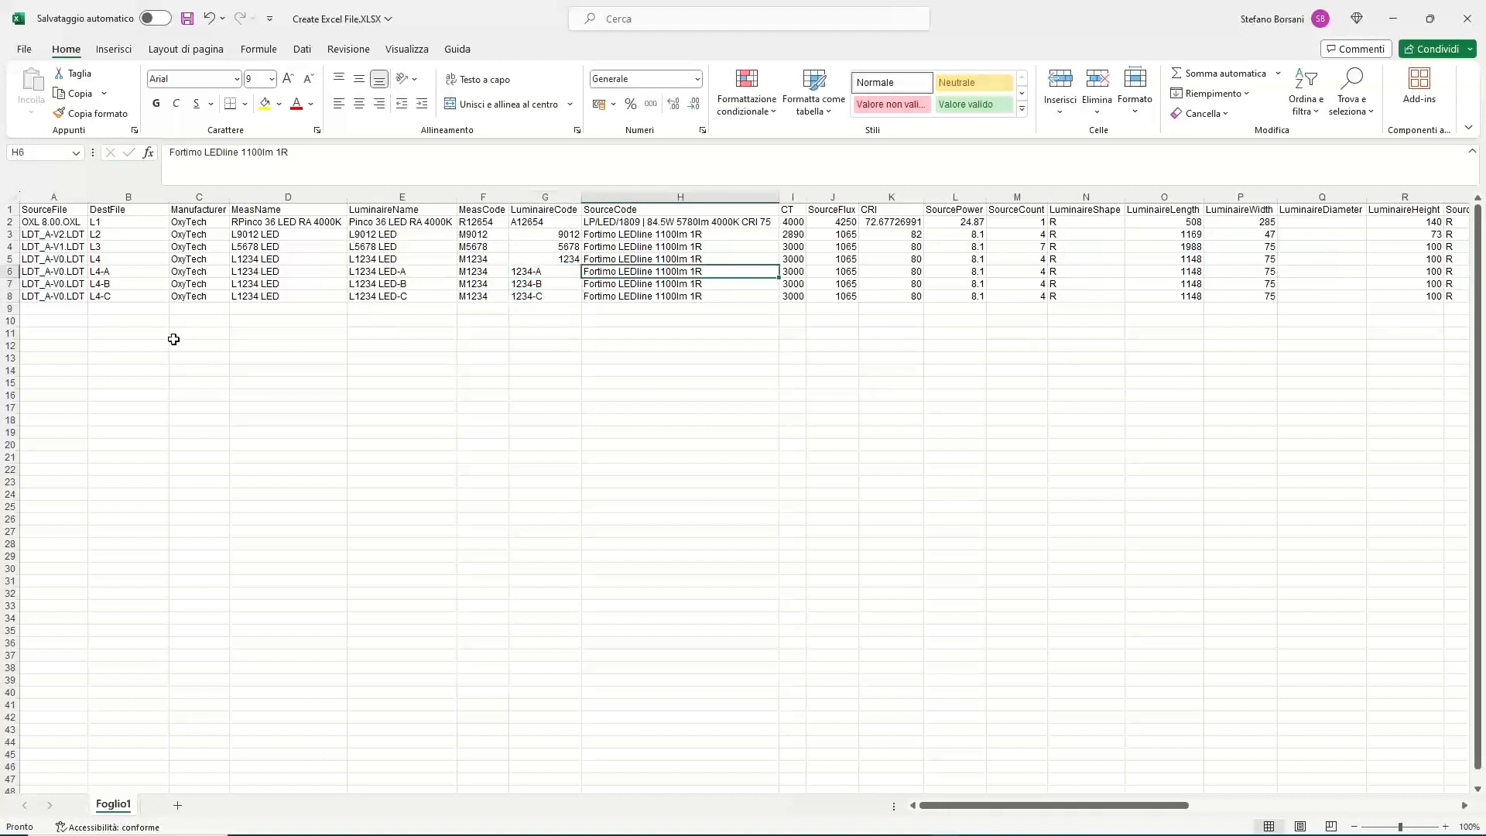
pyautogui.press('Left')
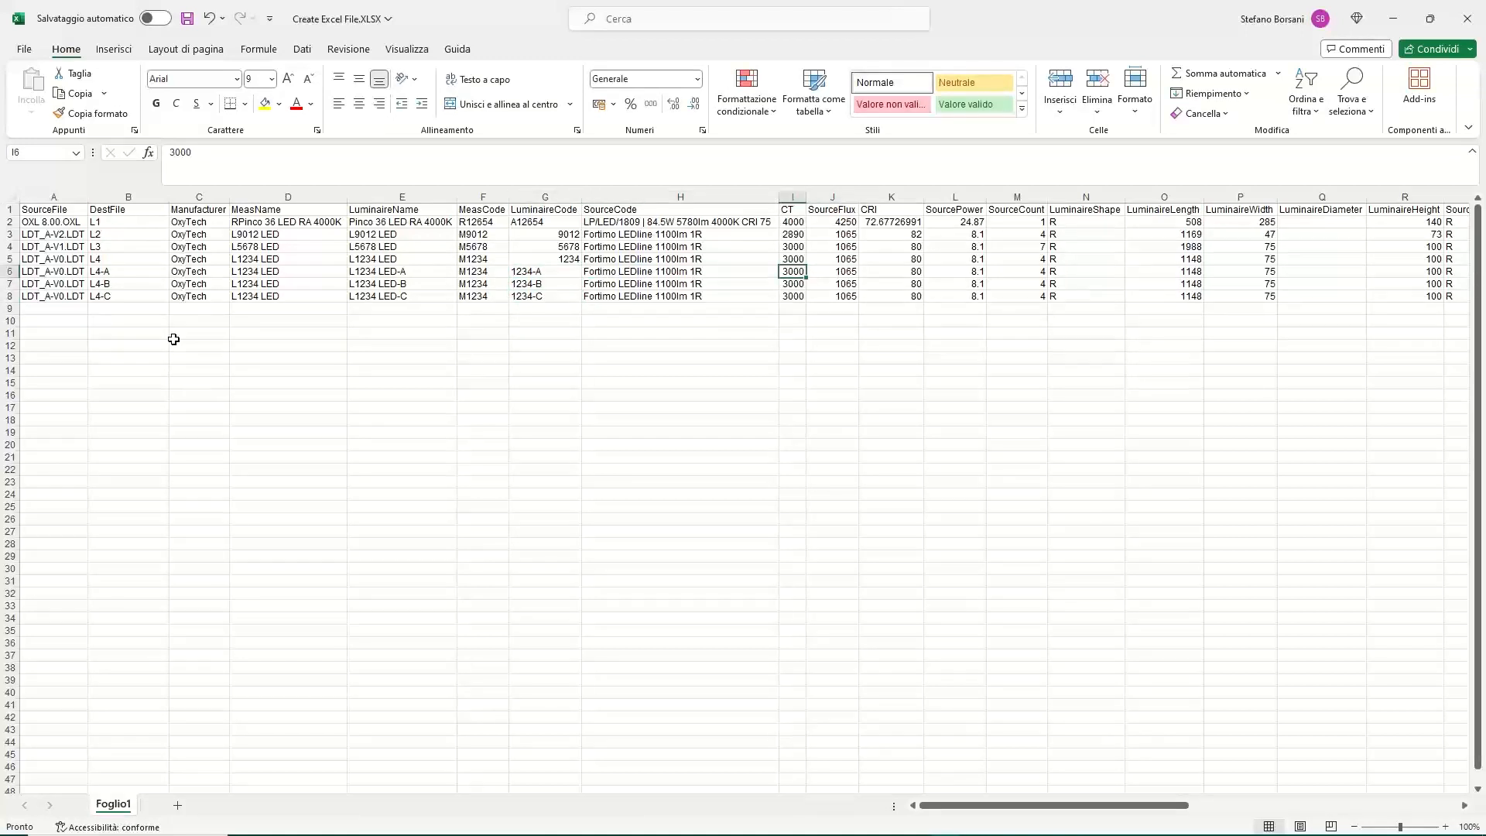
pyautogui.press('Right')
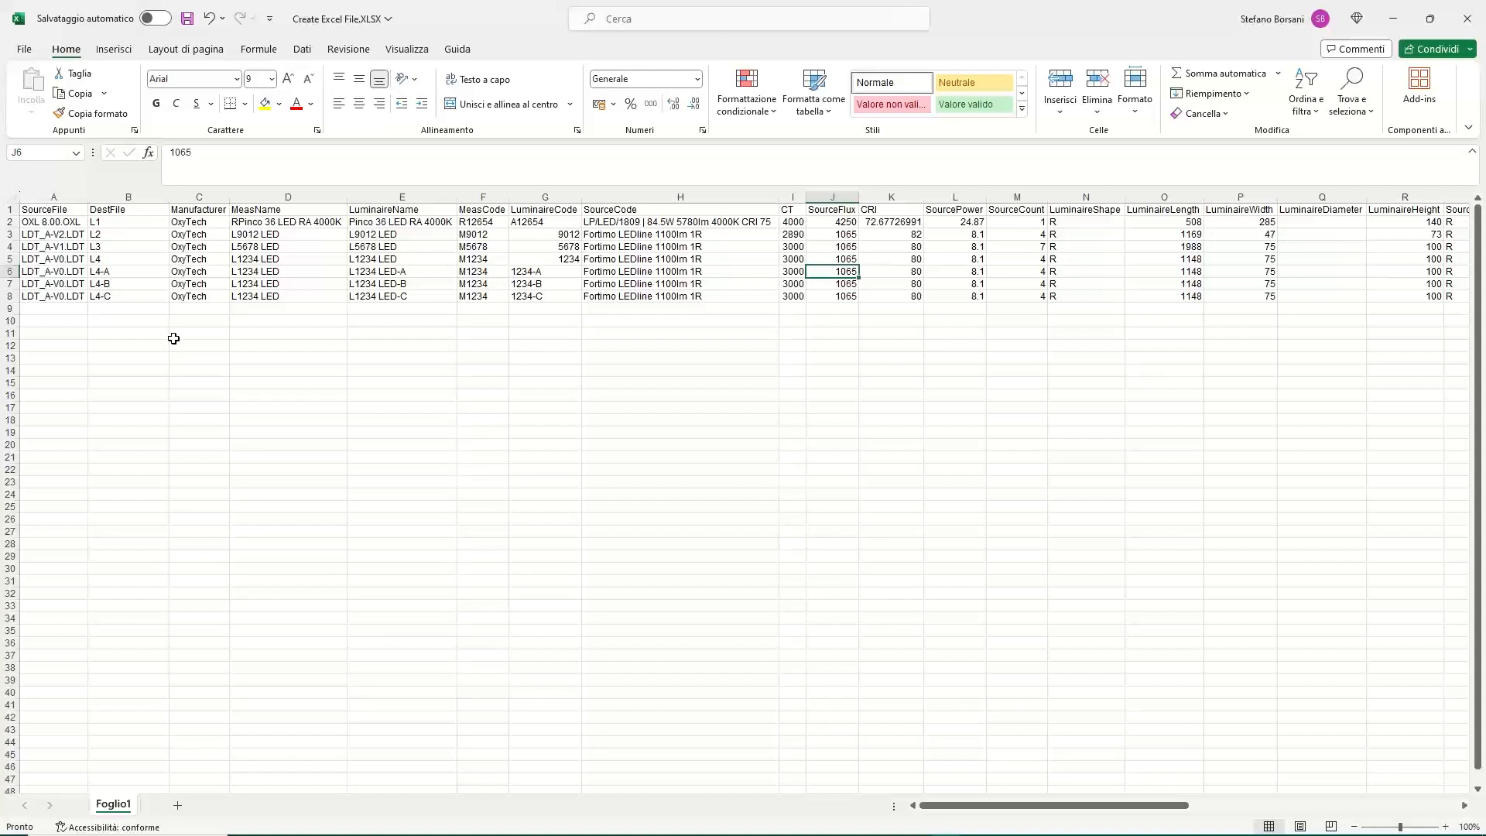
pyautogui.write('1200')
pyautogui.press('Return')
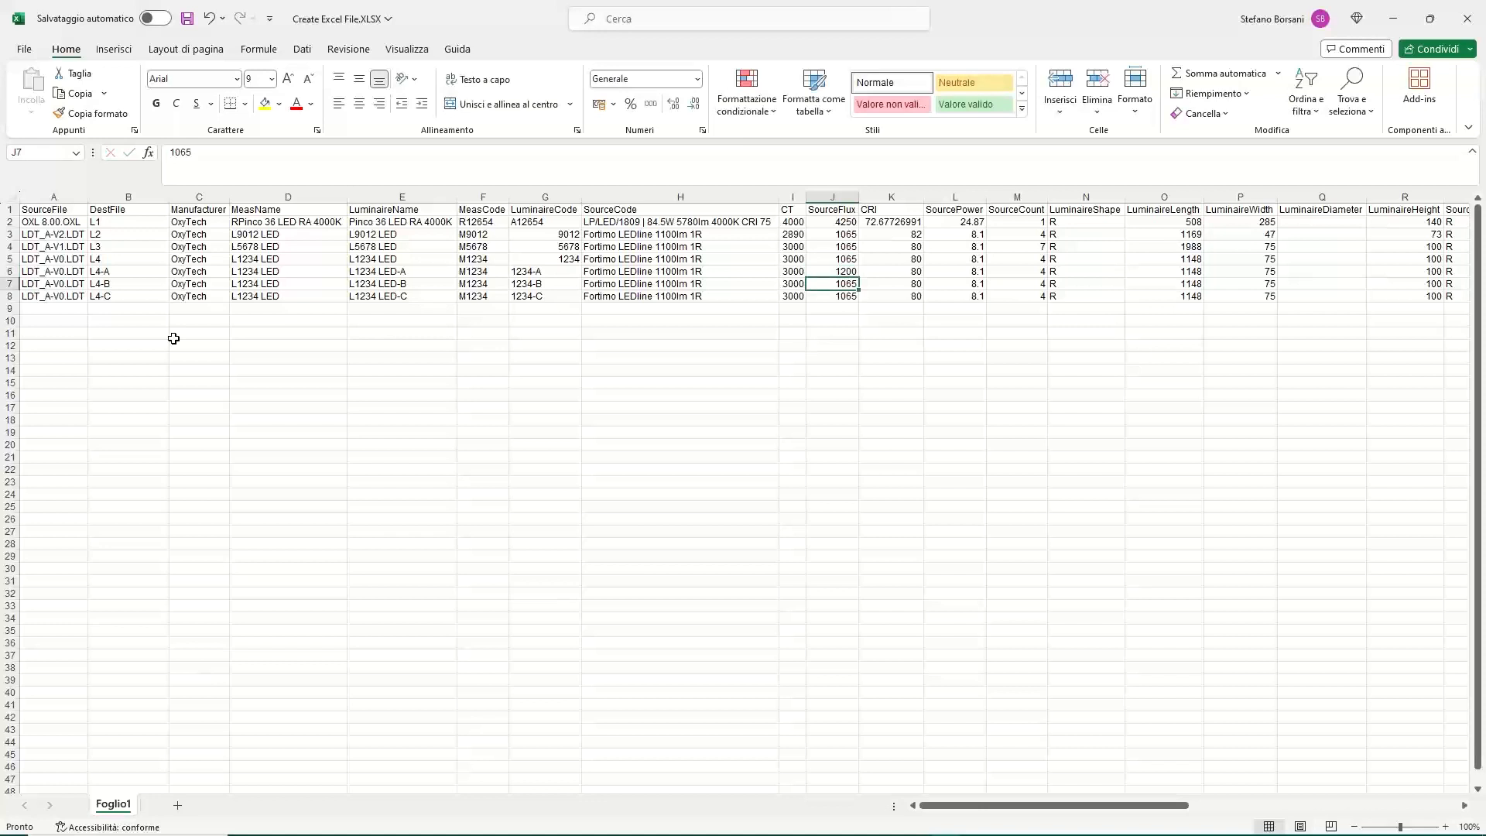
pyautogui.write('1400')
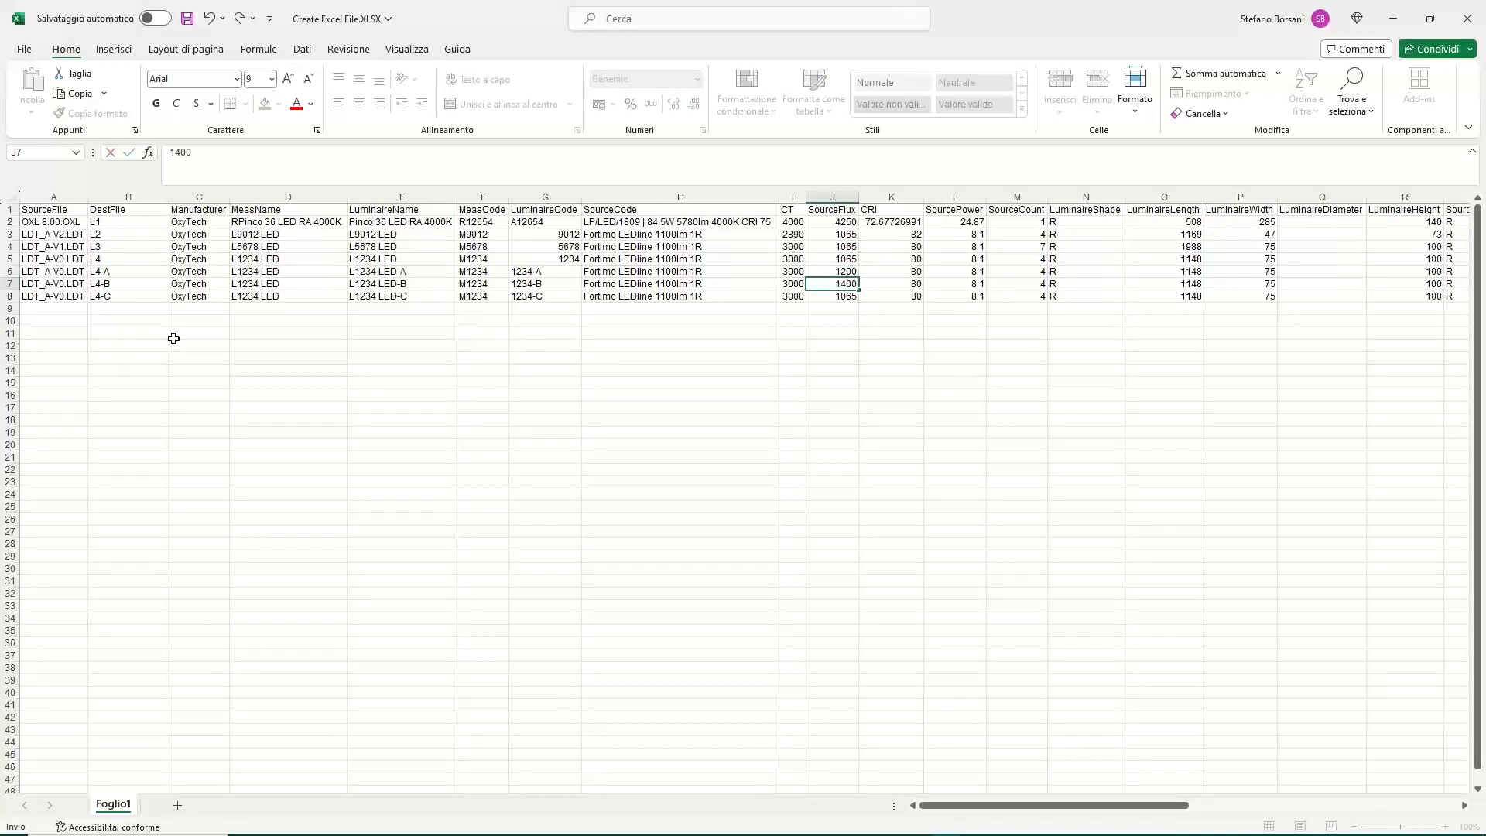
pyautogui.press('Return')
pyautogui.write('1600')
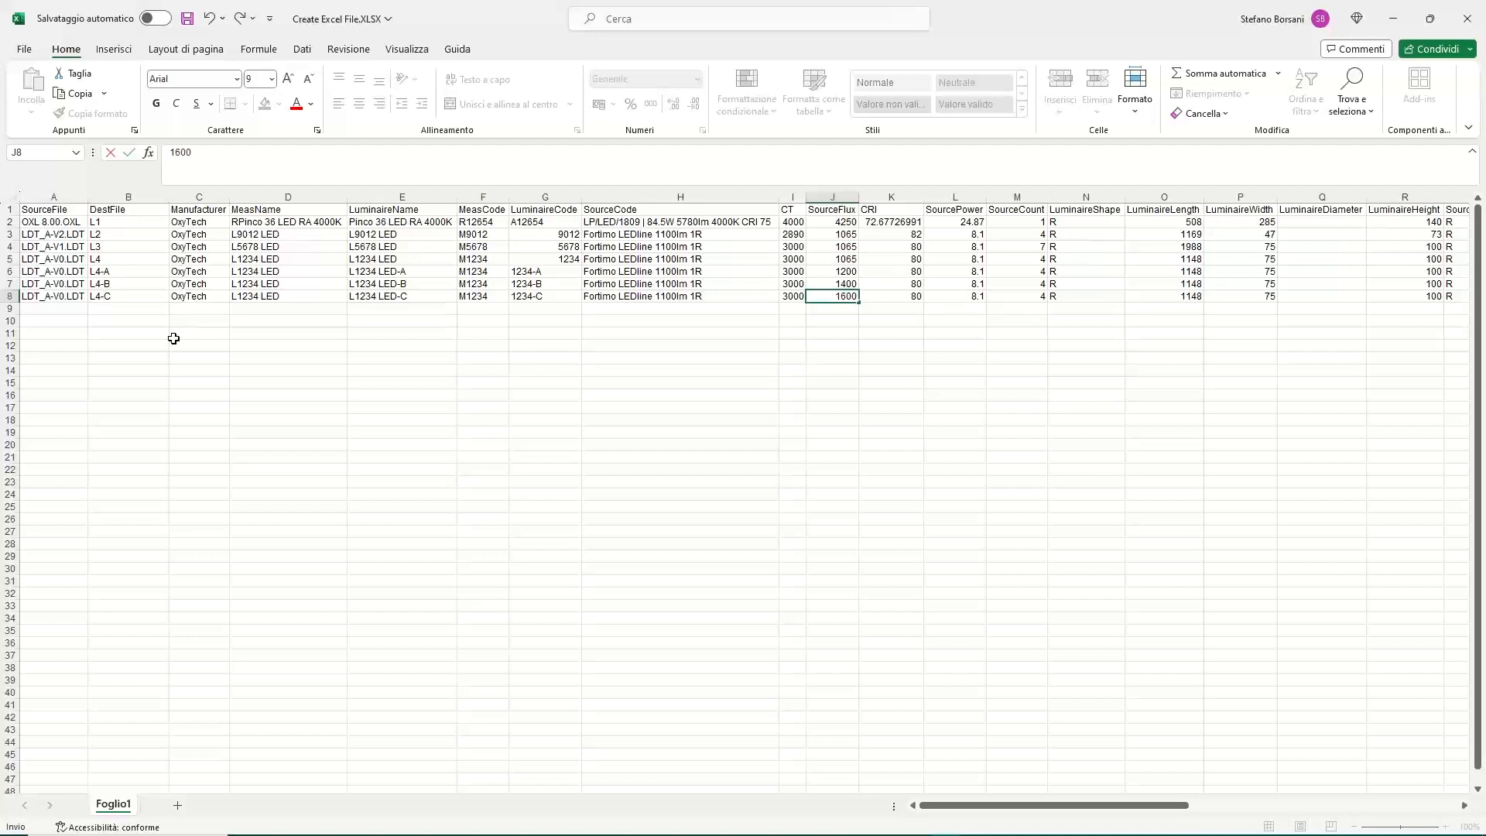
pyautogui.press('Up')
# Set the SourcePower to 8.5 in row 7 and 8.9 in row 8.
pyautogui.press('Up')
pyautogui.press('Right')
pyautogui.press('Right')
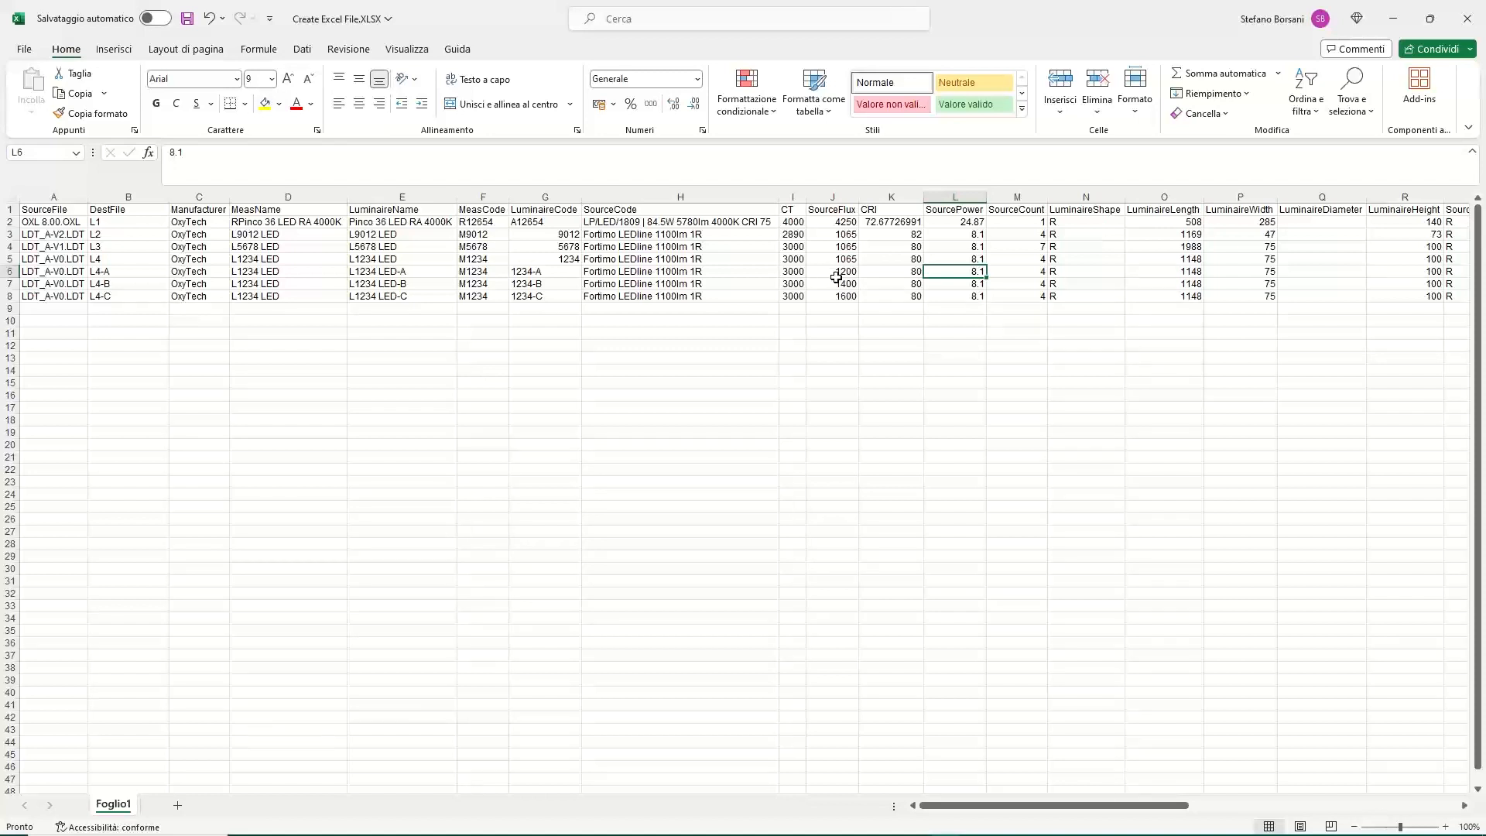
pyautogui.press('Down')
pyautogui.write('4')
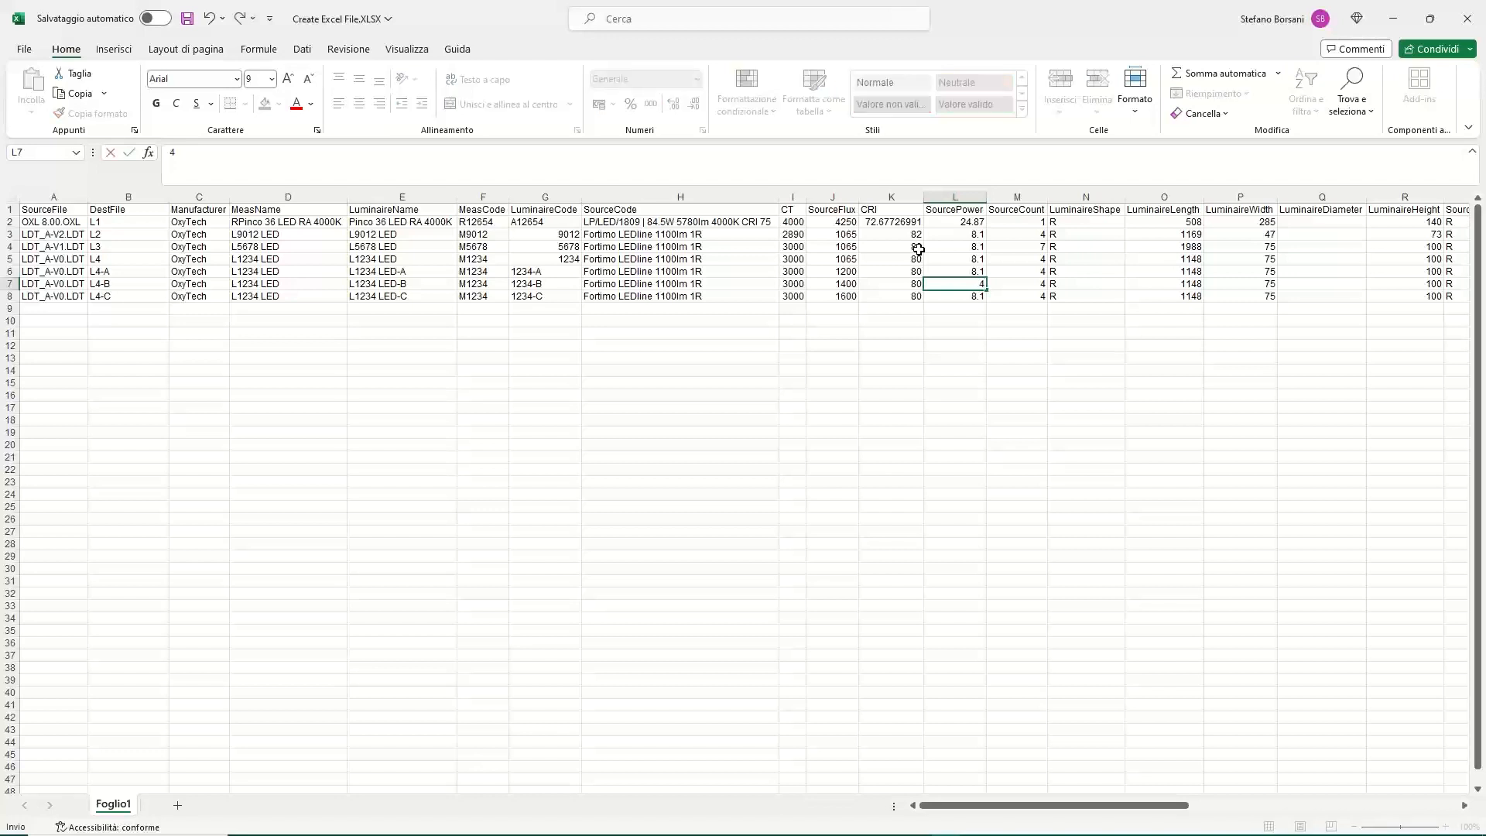
pyautogui.press('BackSpace')
pyautogui.write('8.5')
pyautogui.press('Return')
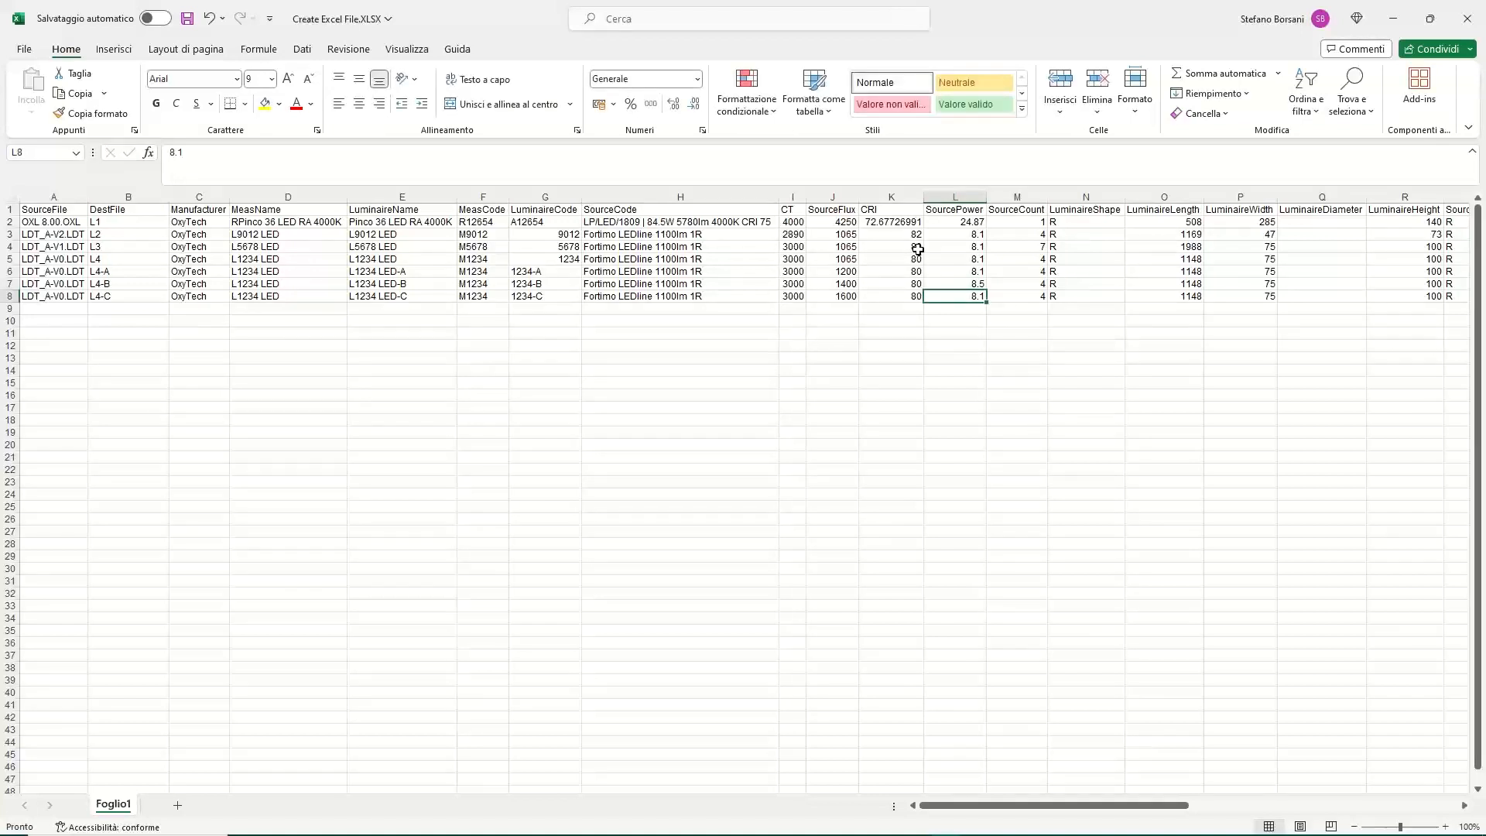
pyautogui.write('8.')
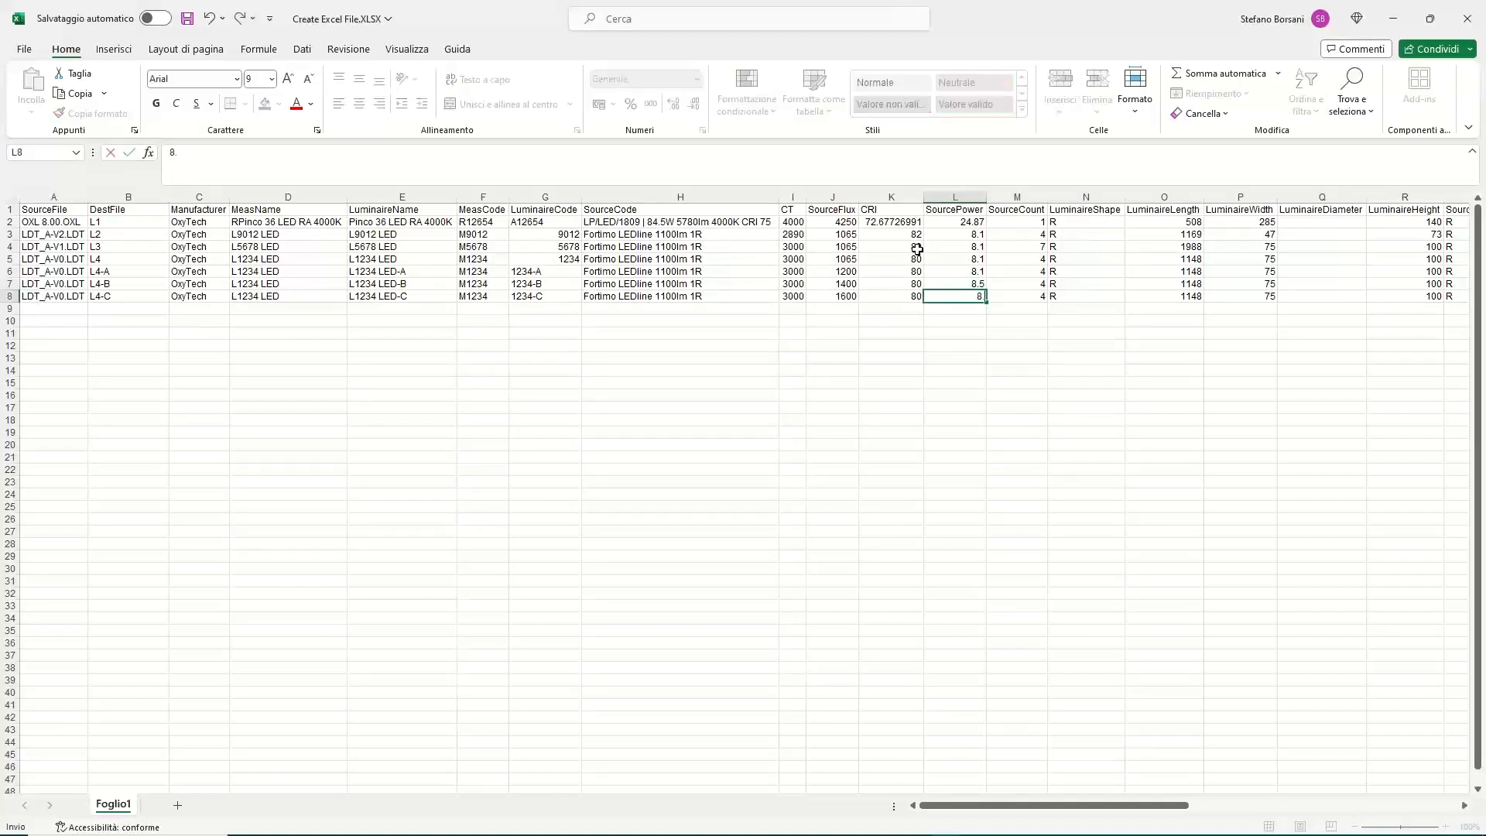
pyautogui.write('9')
pyautogui.press('Return')
# Look through the sheet's remaining columns in the variant rows, from SourceCount across to UGR_Crosswise.
pyautogui.press('Up')
pyautogui.press('Up')
pyautogui.press('Right')
pyautogui.press('Right')
pyautogui.press('Right')
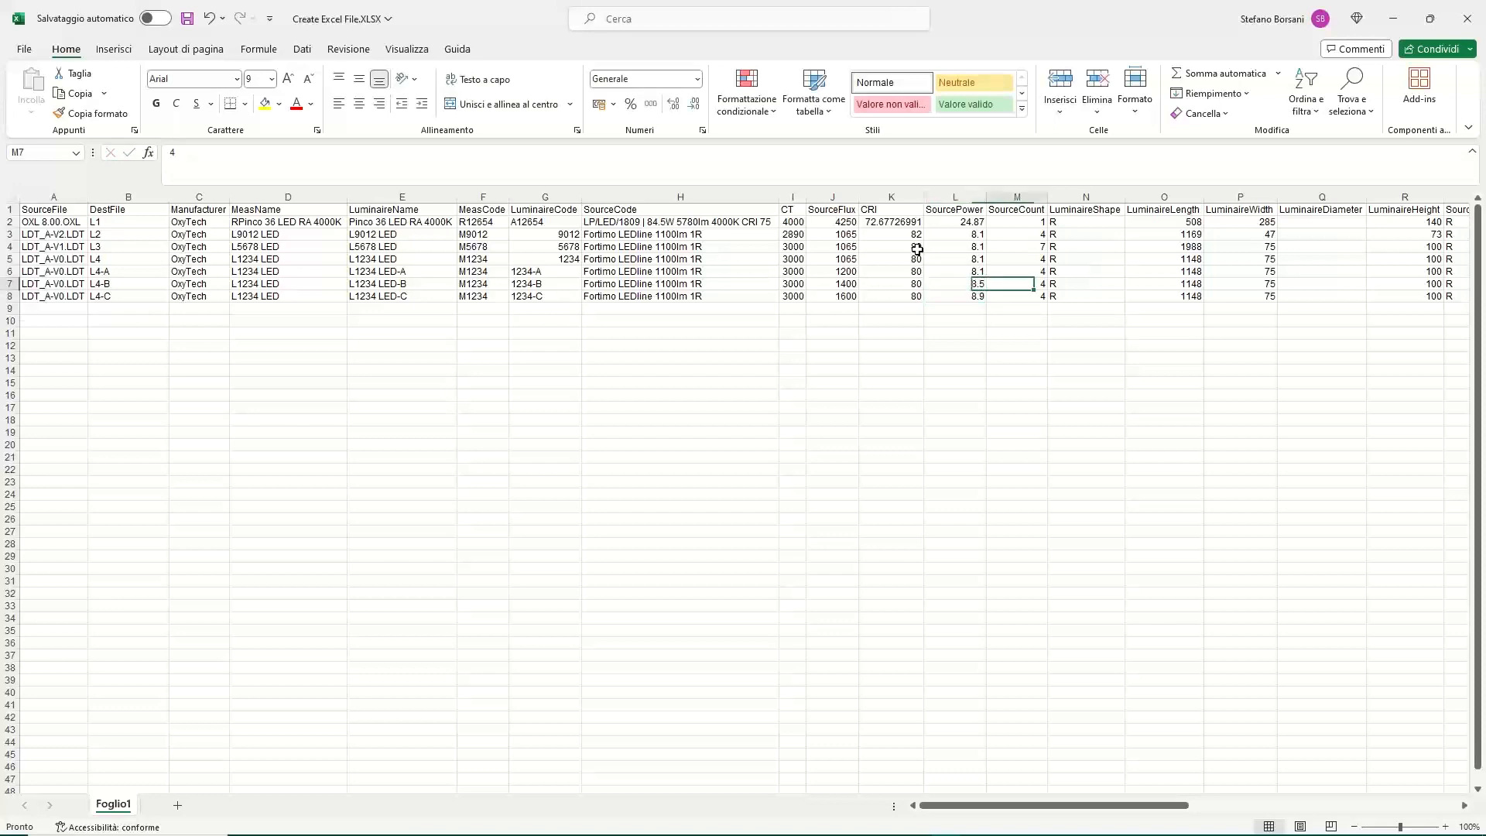
pyautogui.press('Right')
pyautogui.press('Right')
pyautogui.press('Right')
pyautogui.press('Right')
pyautogui.press('Right')
pyautogui.press('Right')
pyautogui.press('Right')
pyautogui.press('Right')
pyautogui.press('Right')
pyautogui.press('Right')
pyautogui.press('Right')
pyautogui.press('Right')
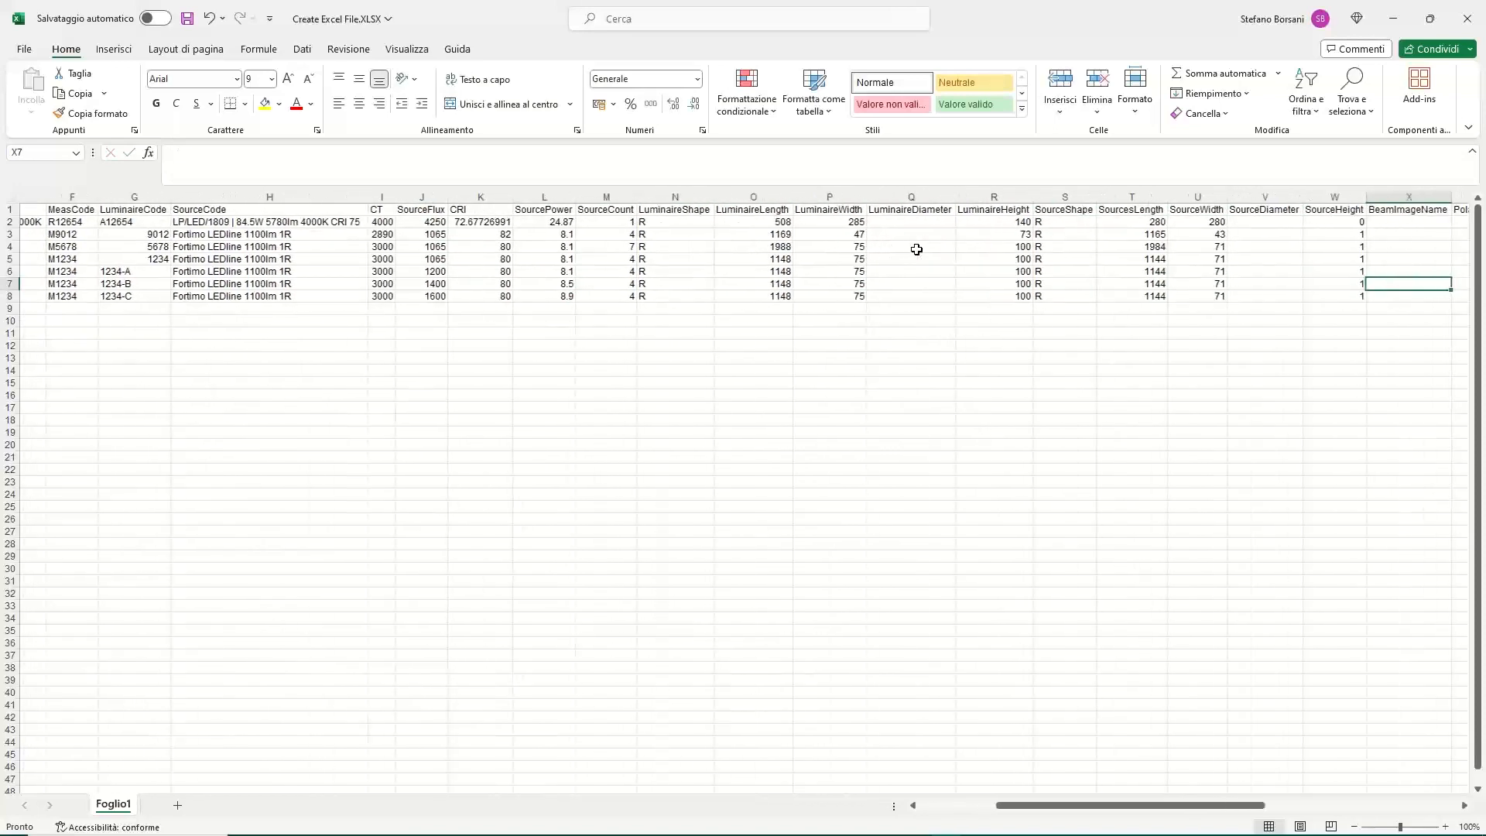
pyautogui.press('Right')
pyautogui.press('Right')
pyautogui.press('Right')
pyautogui.press('Right')
pyautogui.press('Right')
pyautogui.press('Right')
pyautogui.press('Right')
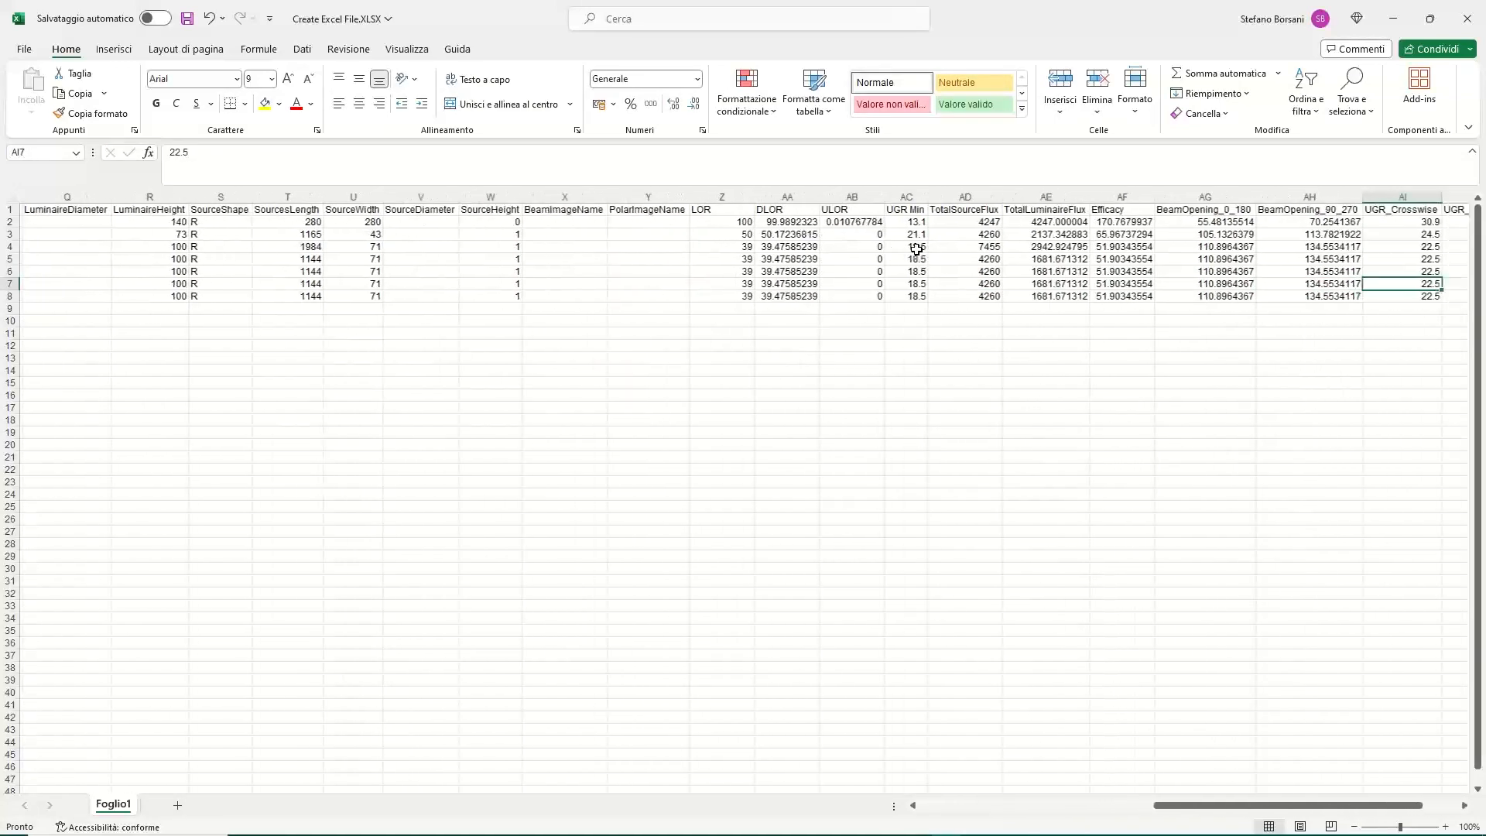
# Set the DLOR values in cells AA6 to AA8 to 100.
pyautogui.press('Left')
pyautogui.press('Left')
pyautogui.press('Left')
pyautogui.press('Left')
pyautogui.press('Left')
pyautogui.press('Left')
pyautogui.press('Left')
pyautogui.press('Up')
pyautogui.write('100')
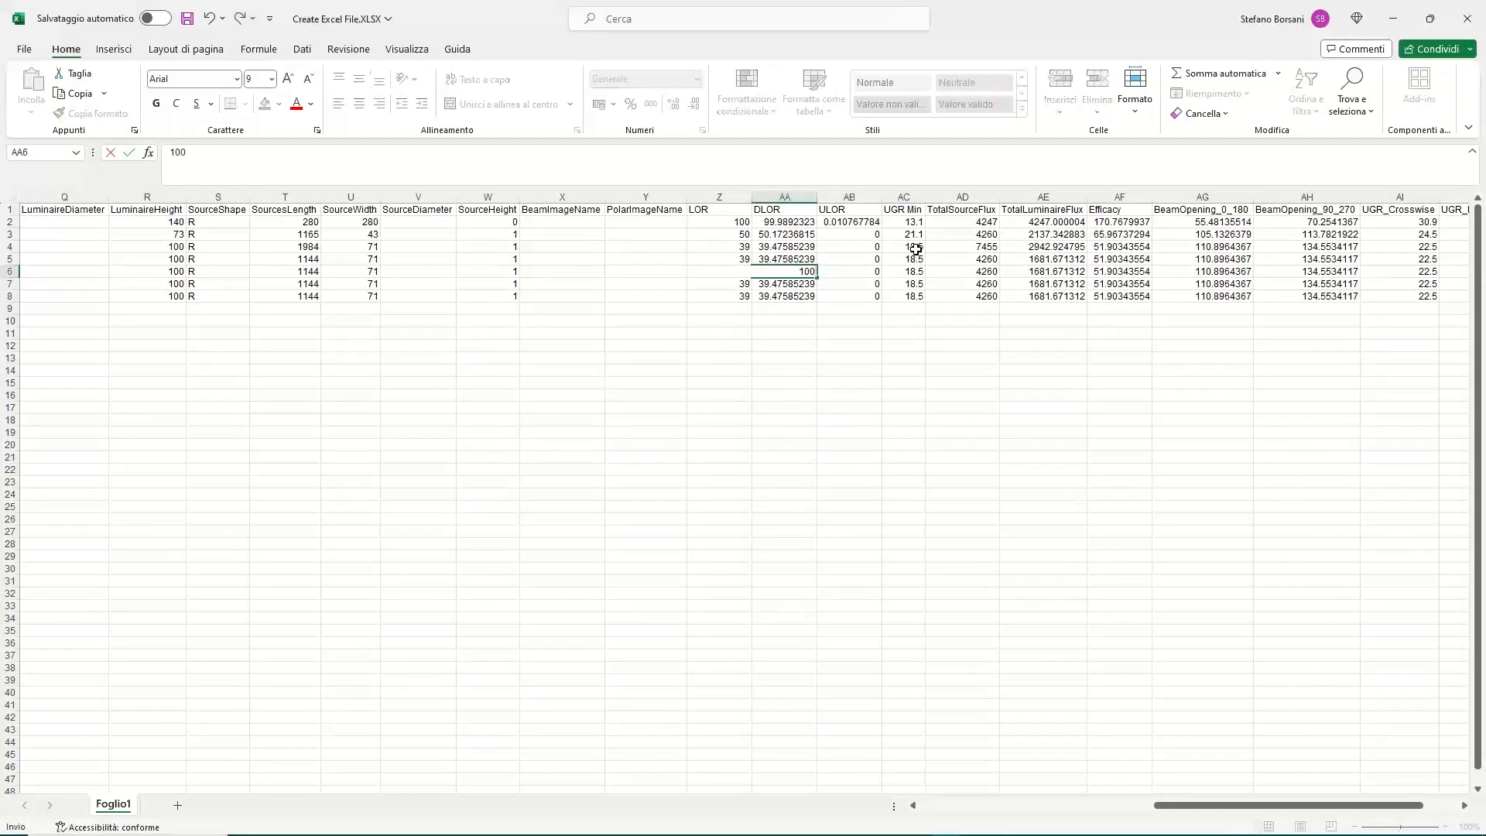
pyautogui.press('Return')
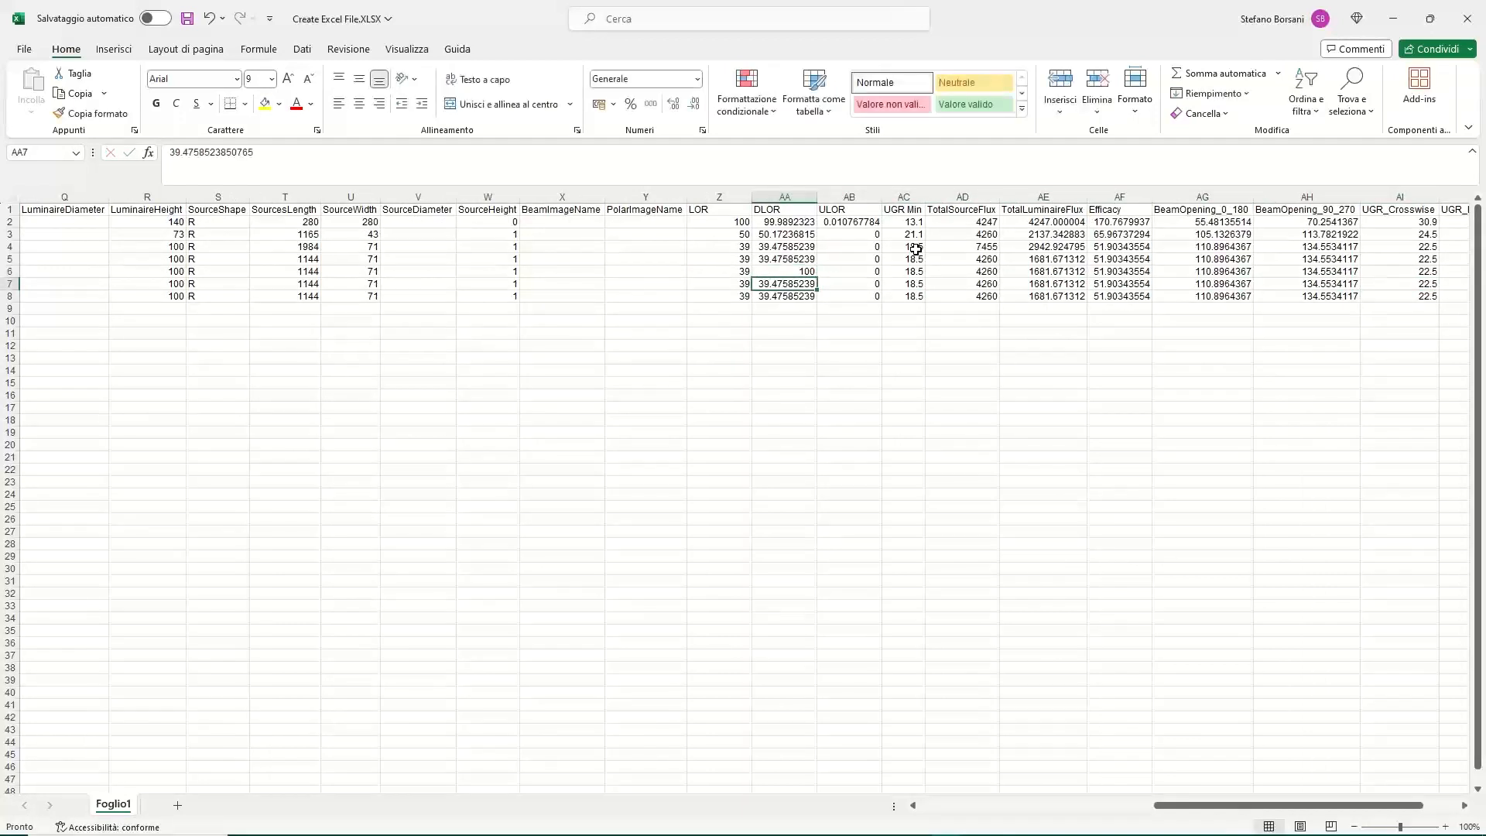
pyautogui.write('100')
pyautogui.press('Return')
pyautogui.write('100')
pyautogui.hotkey('ctrl', 'Return')
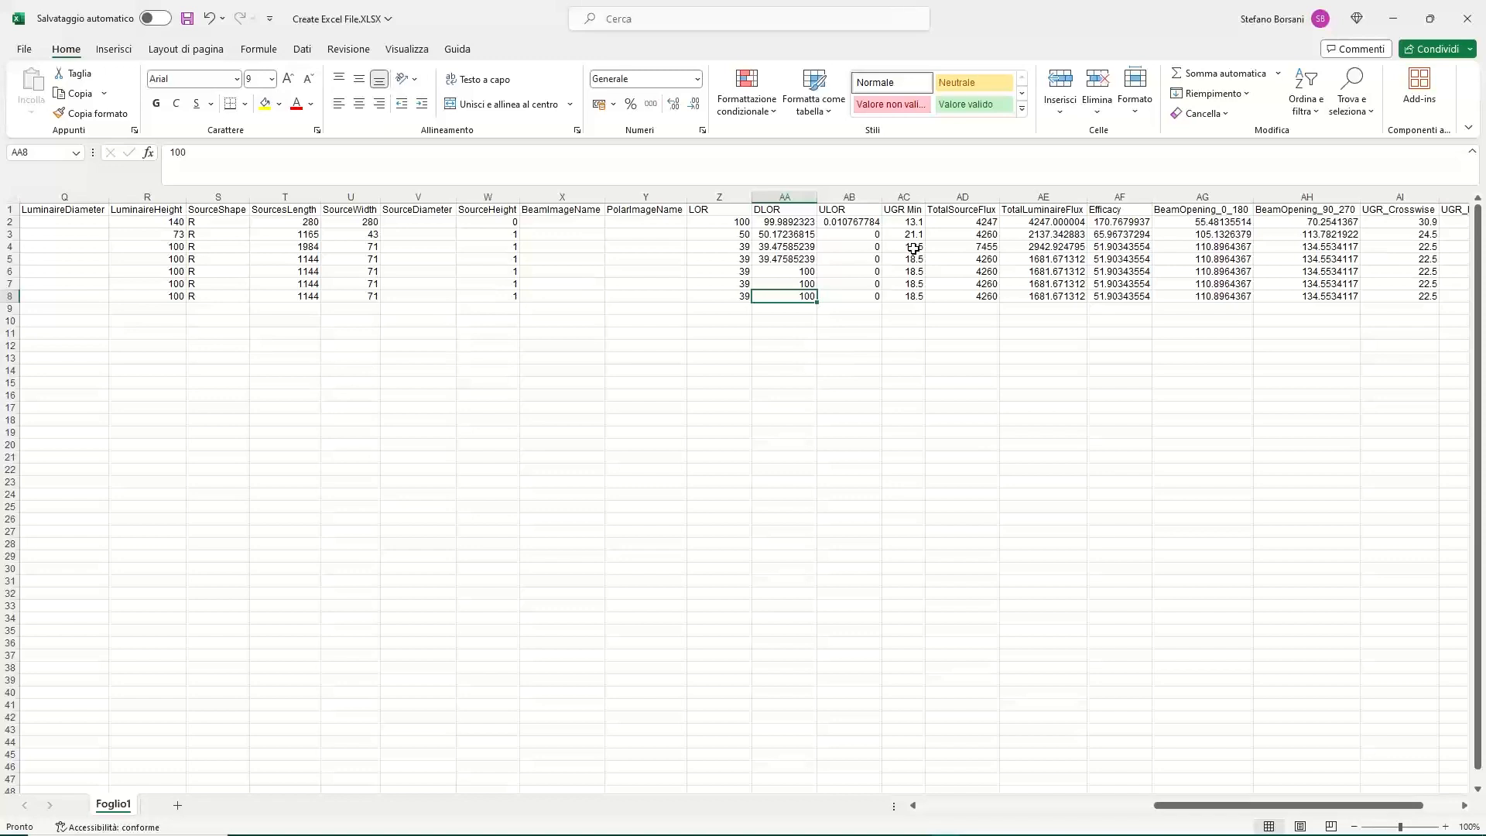
# Go back along row 8 to its SourceFile cell in column A.
pyautogui.press('Left')
pyautogui.press('Left')
pyautogui.press('Left')
pyautogui.press('Left')
pyautogui.press('Left')
pyautogui.press('Left')
pyautogui.press('Left')
pyautogui.press('Left')
pyautogui.press('Left')
pyautogui.press('Left')
pyautogui.press('Left')
pyautogui.press('Left')
pyautogui.press('Left')
pyautogui.press('Left')
pyautogui.press('Left')
pyautogui.press('Left')
pyautogui.press('Left')
pyautogui.press('Left')
pyautogui.press('Left')
pyautogui.press('Left')
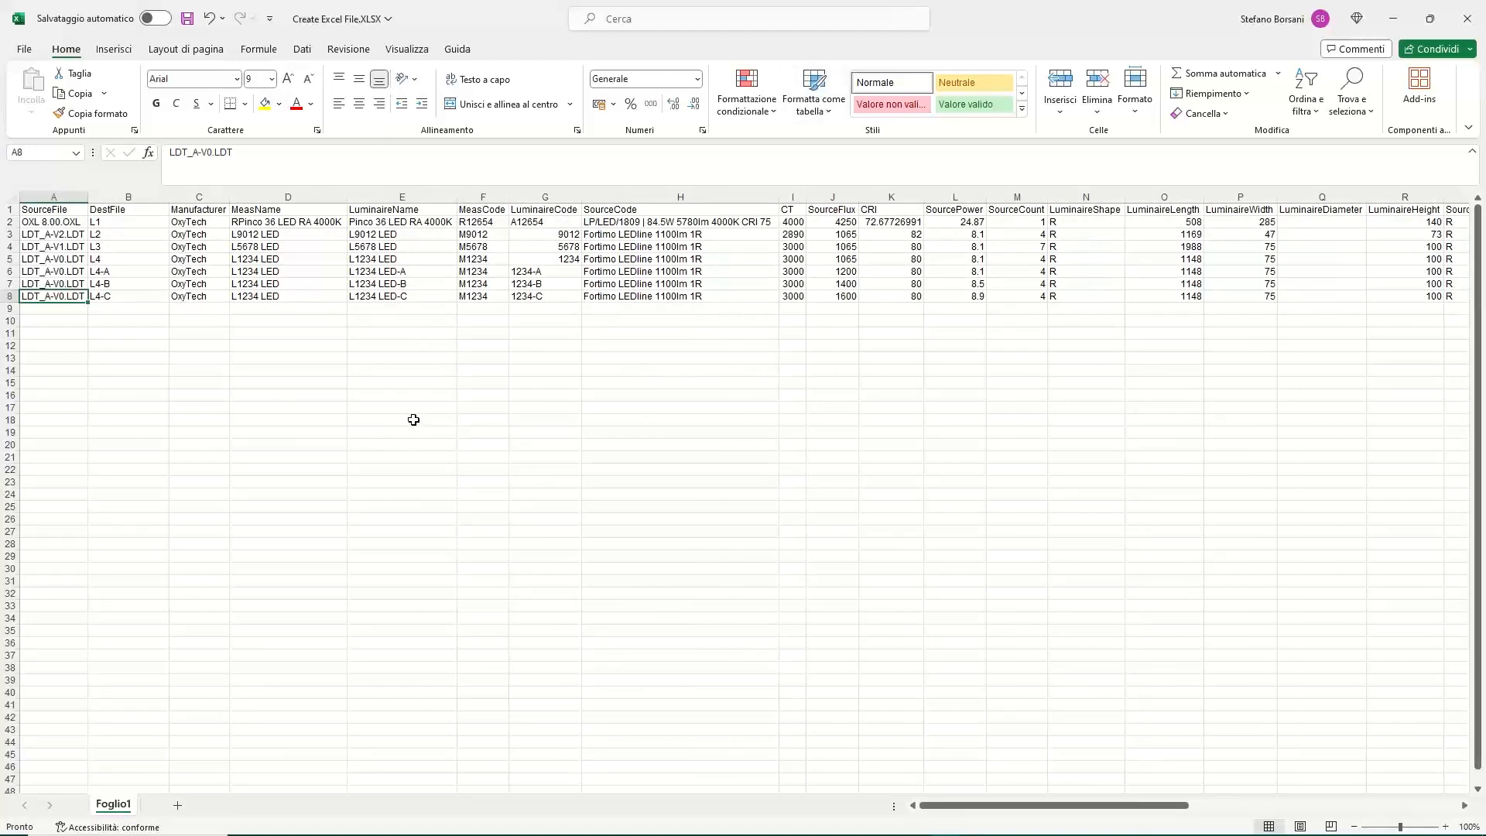
# Save the workbook as a new file named Process Excel File.xlsx in the Oxy Input folder.
pyautogui.click(23, 54)
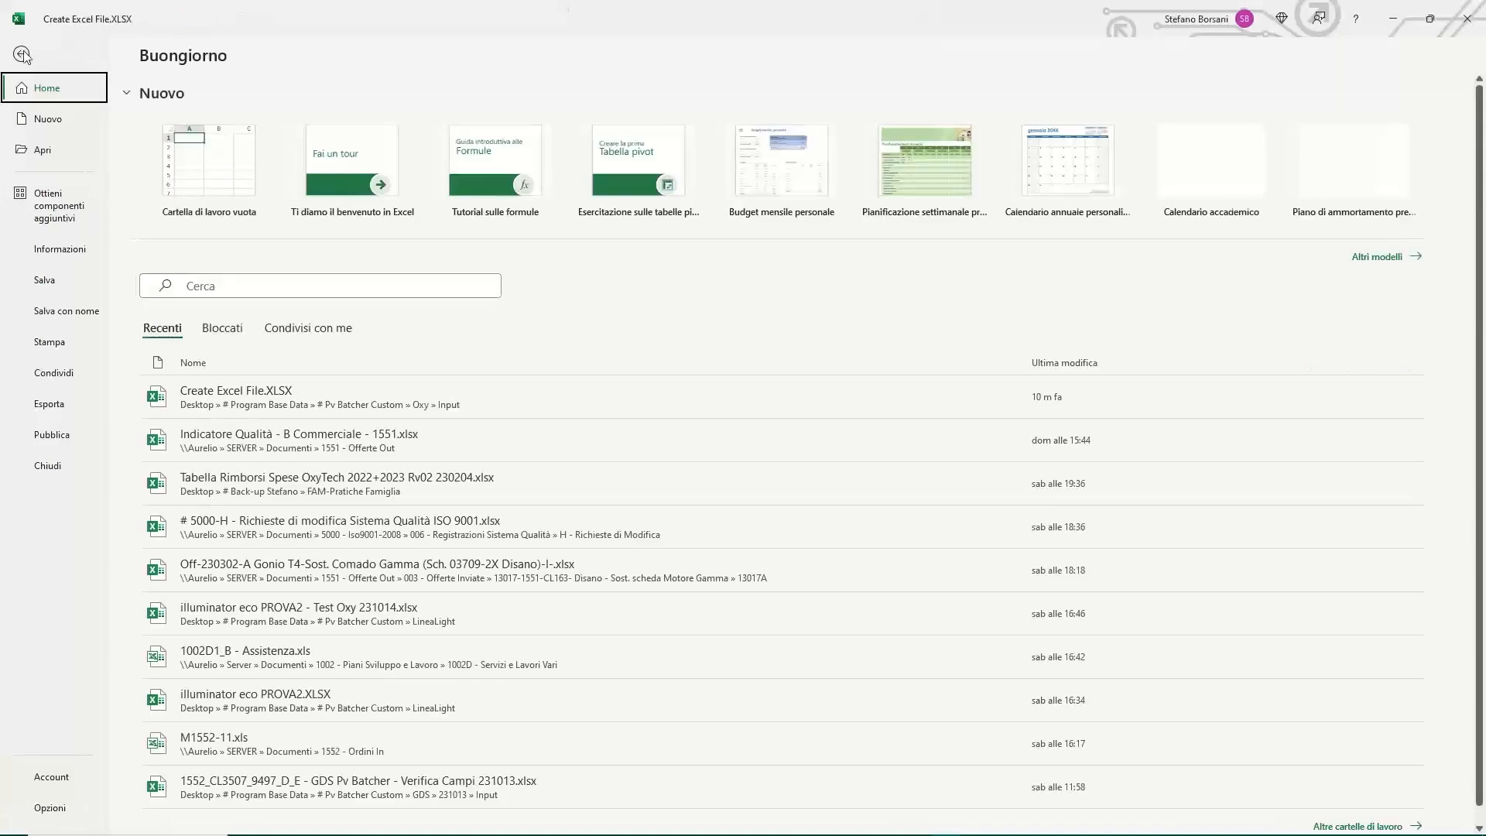
pyautogui.click(63, 312)
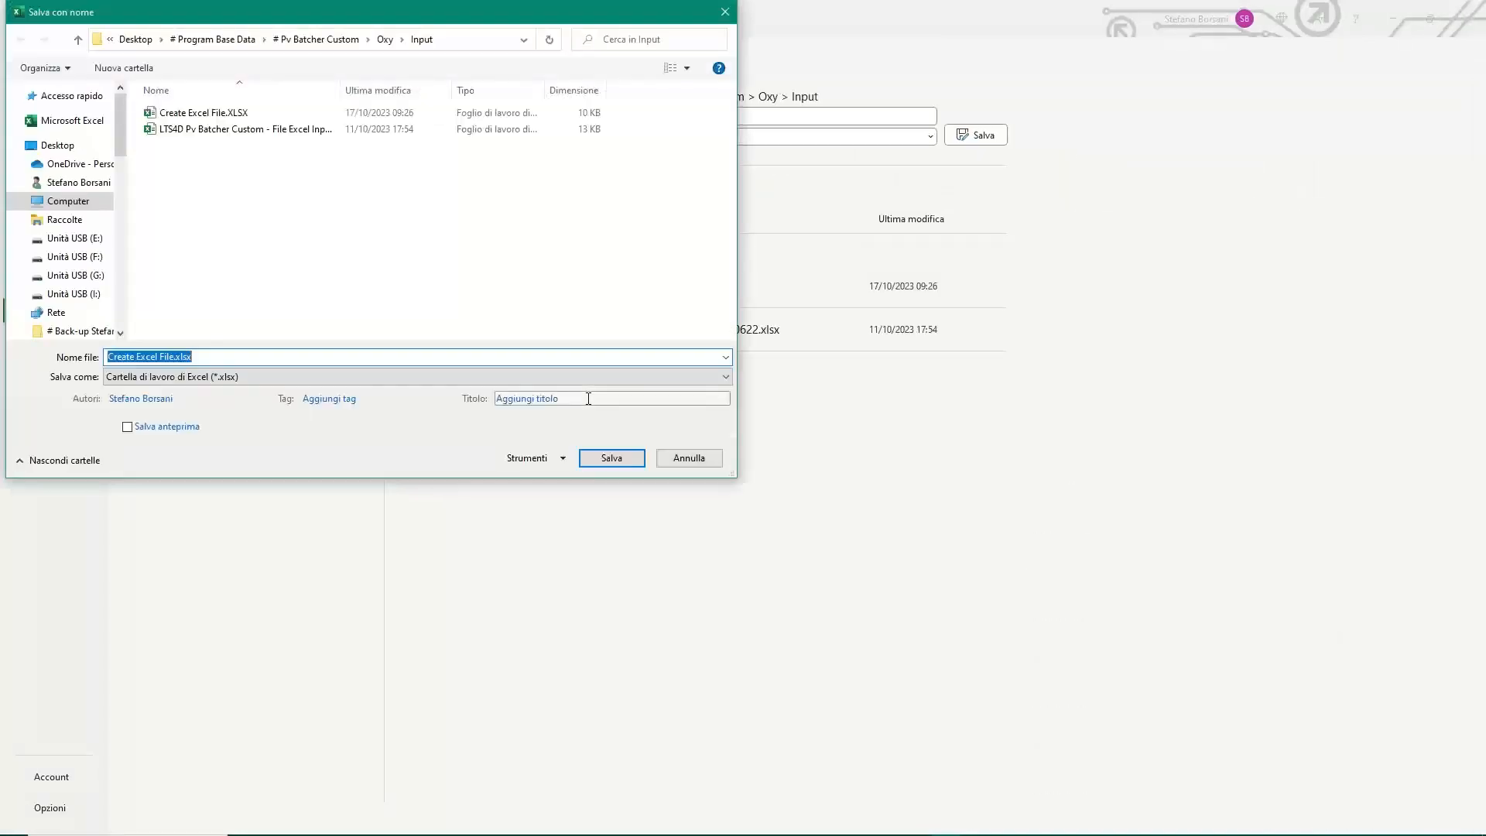
pyautogui.click(221, 358)
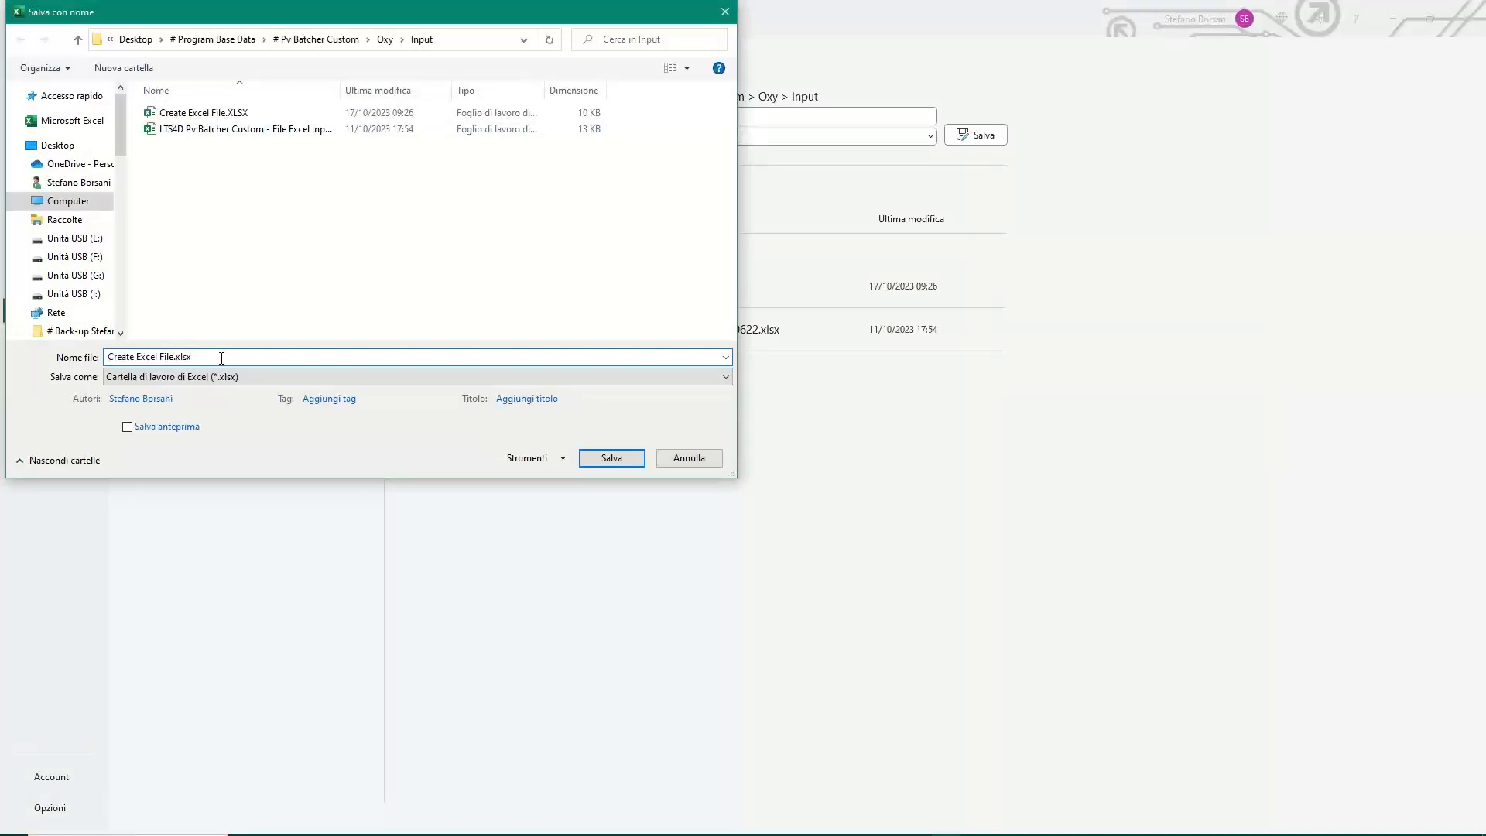
pyautogui.write('Process')
pyautogui.press('Delete')
pyautogui.press('Delete')
pyautogui.press('Delete')
pyautogui.press('Delete')
pyautogui.press('Delete')
pyautogui.press('Delete')
pyautogui.click(610, 458)
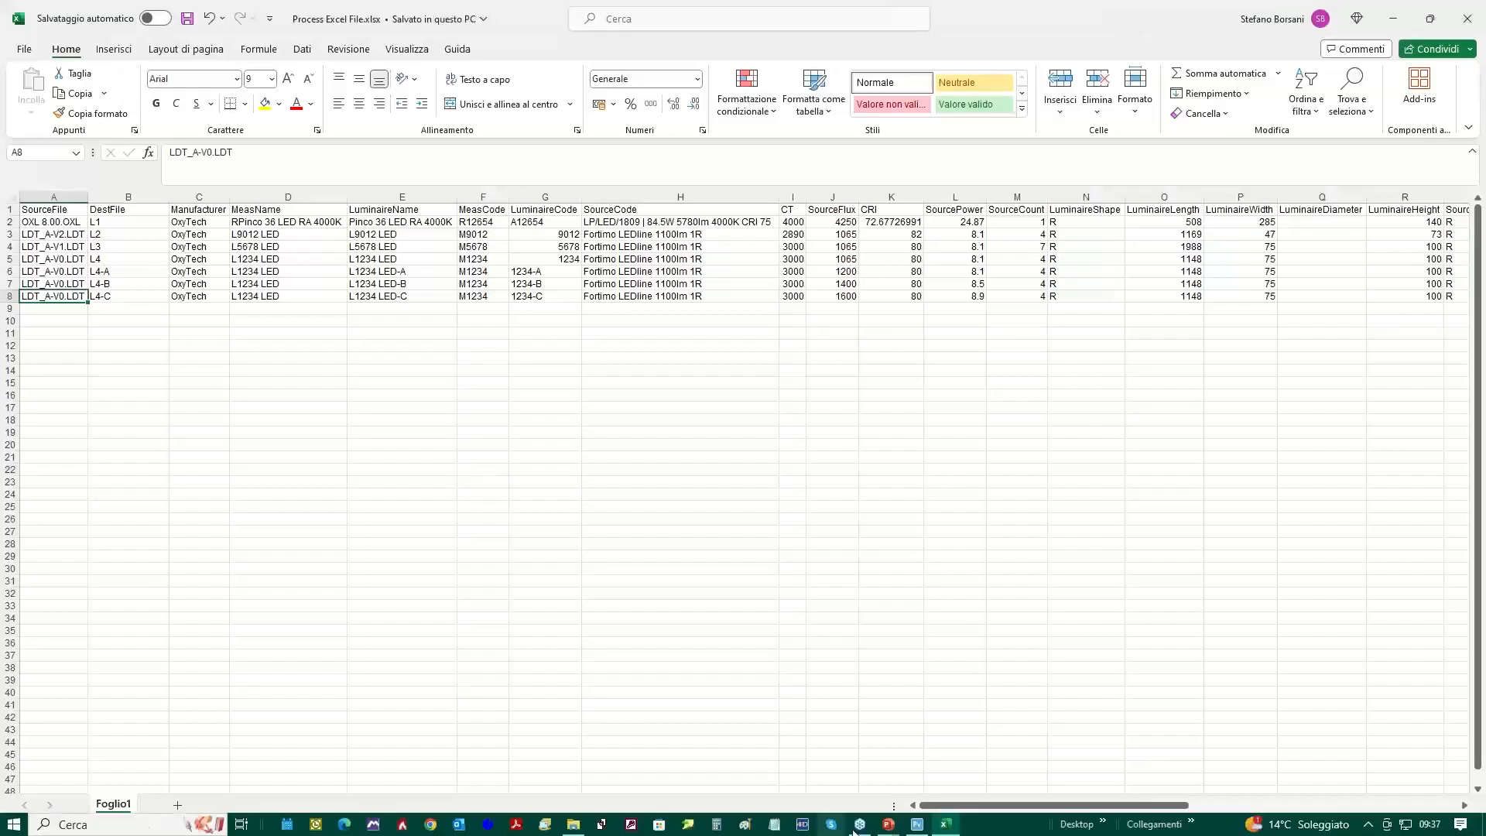
# Switch to PhotoView, start Batcher Plus's Process Excel File function and open its options.
pyautogui.click(918, 824)
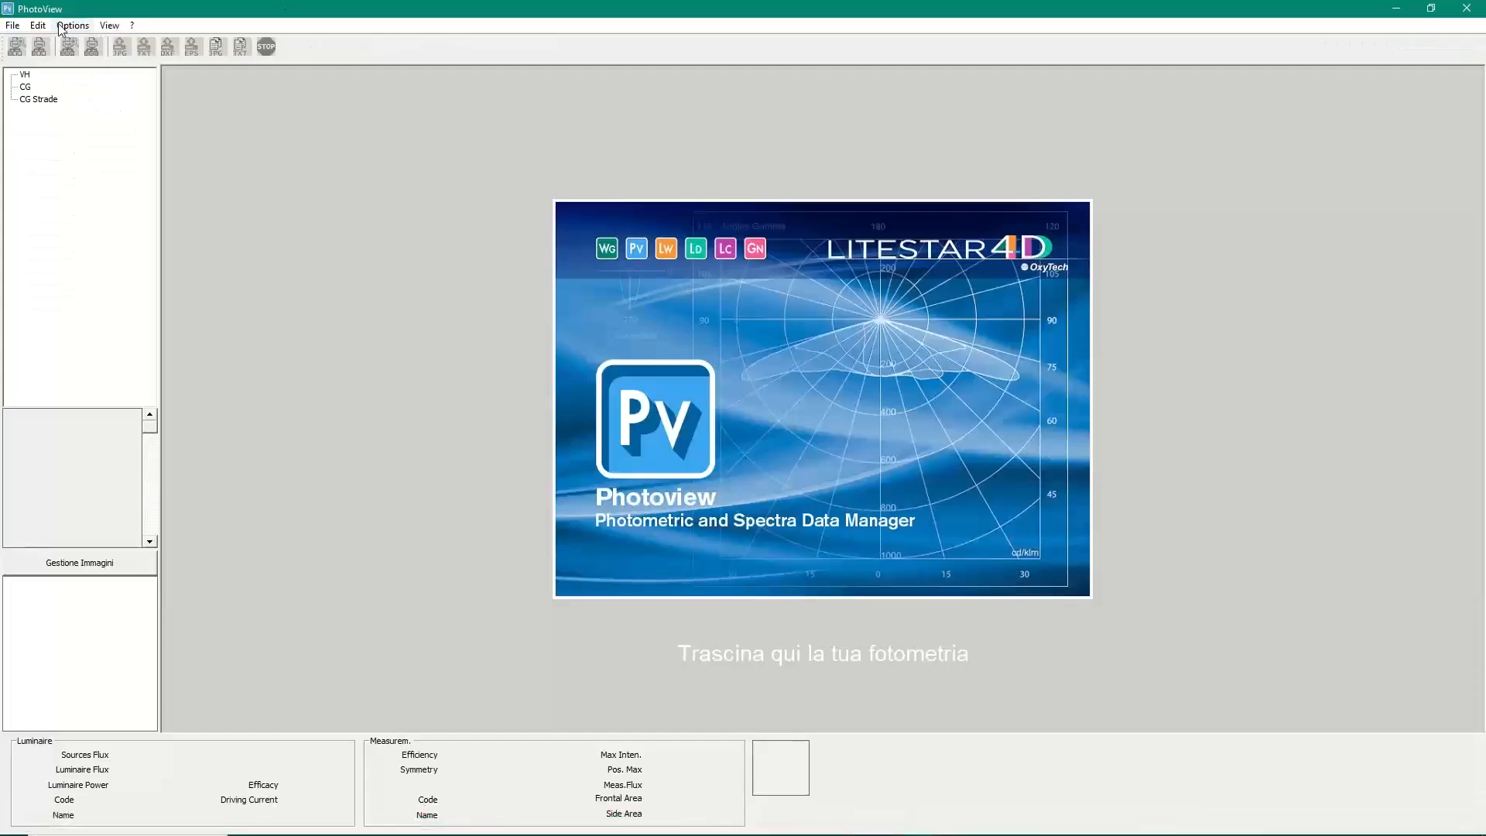
pyautogui.click(13, 25)
pyautogui.moveTo(48, 298)
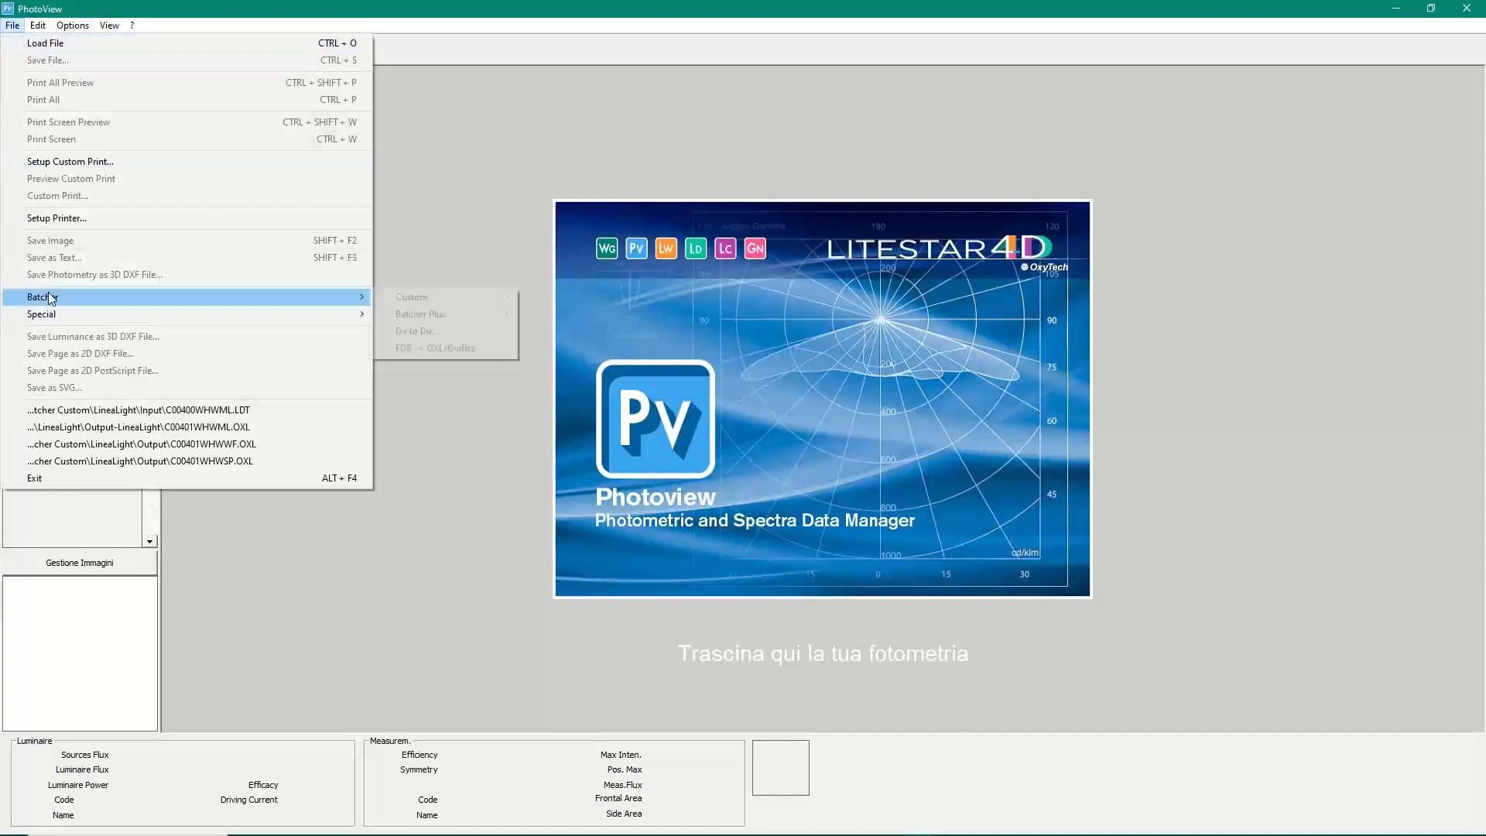
pyautogui.moveTo(419, 319)
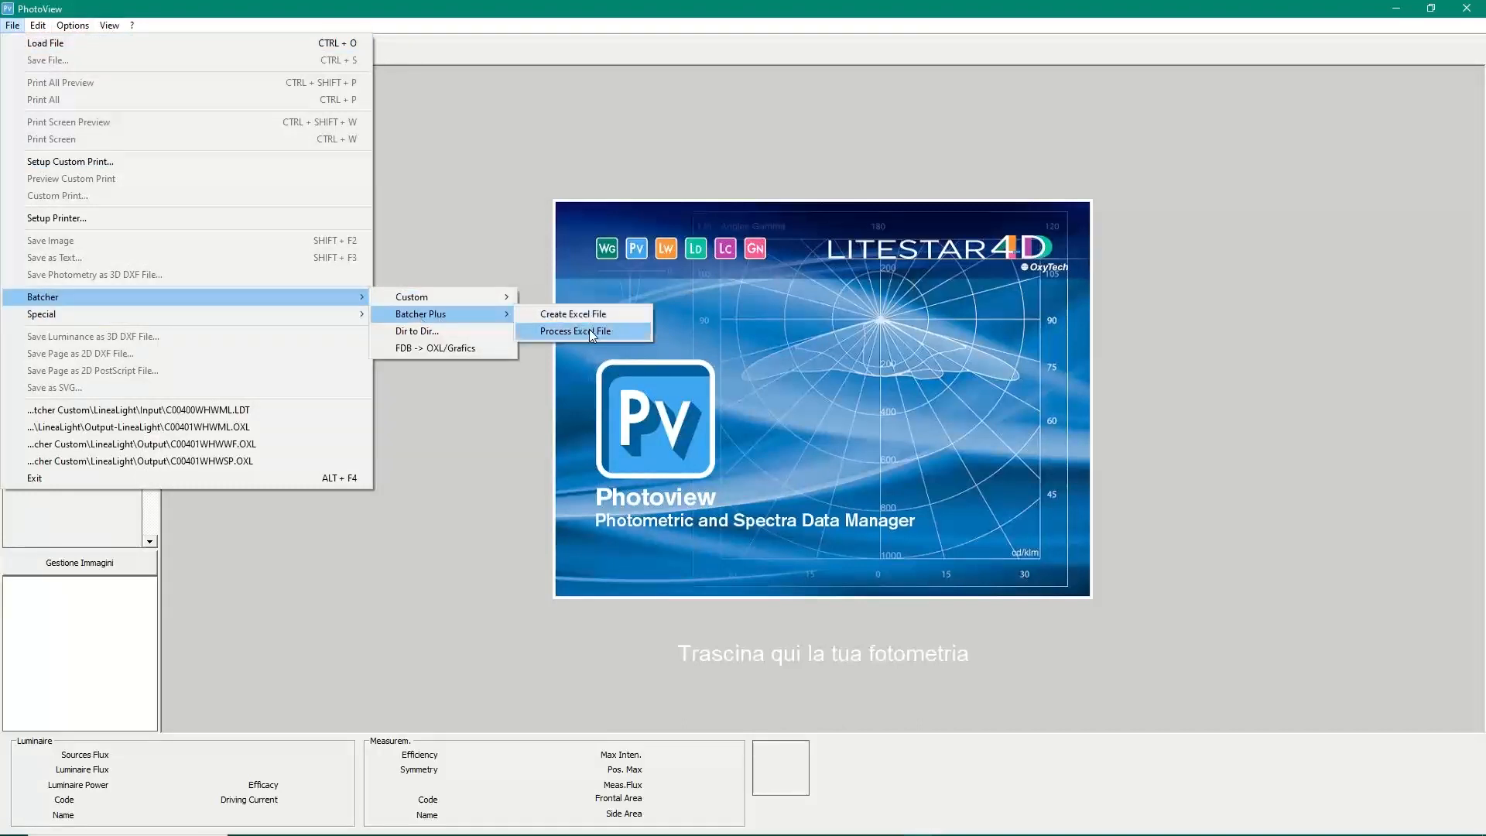
pyautogui.click(590, 334)
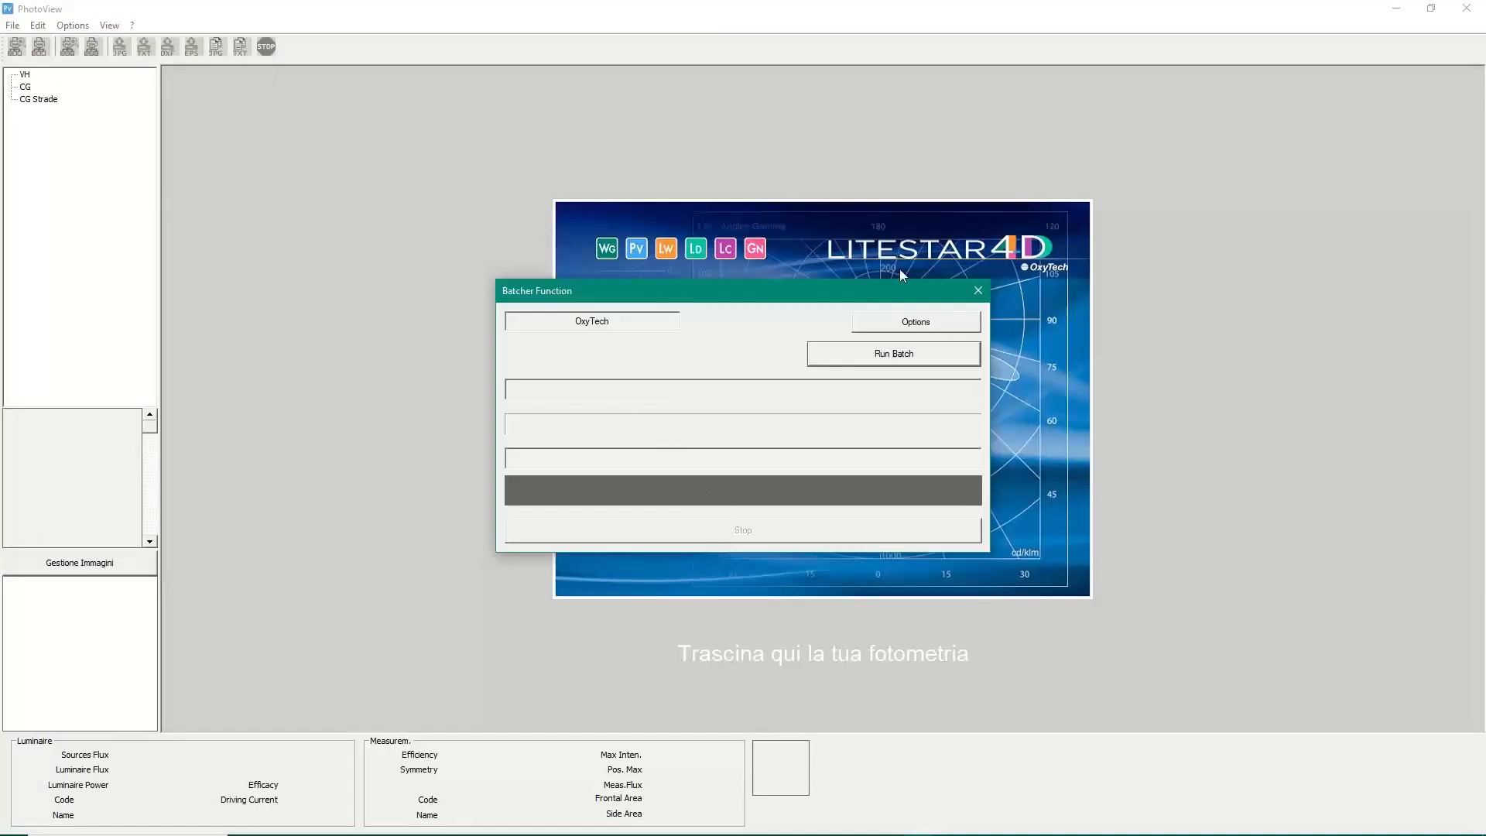
pyautogui.moveTo(722, 292); pyautogui.dragTo(461, 130)
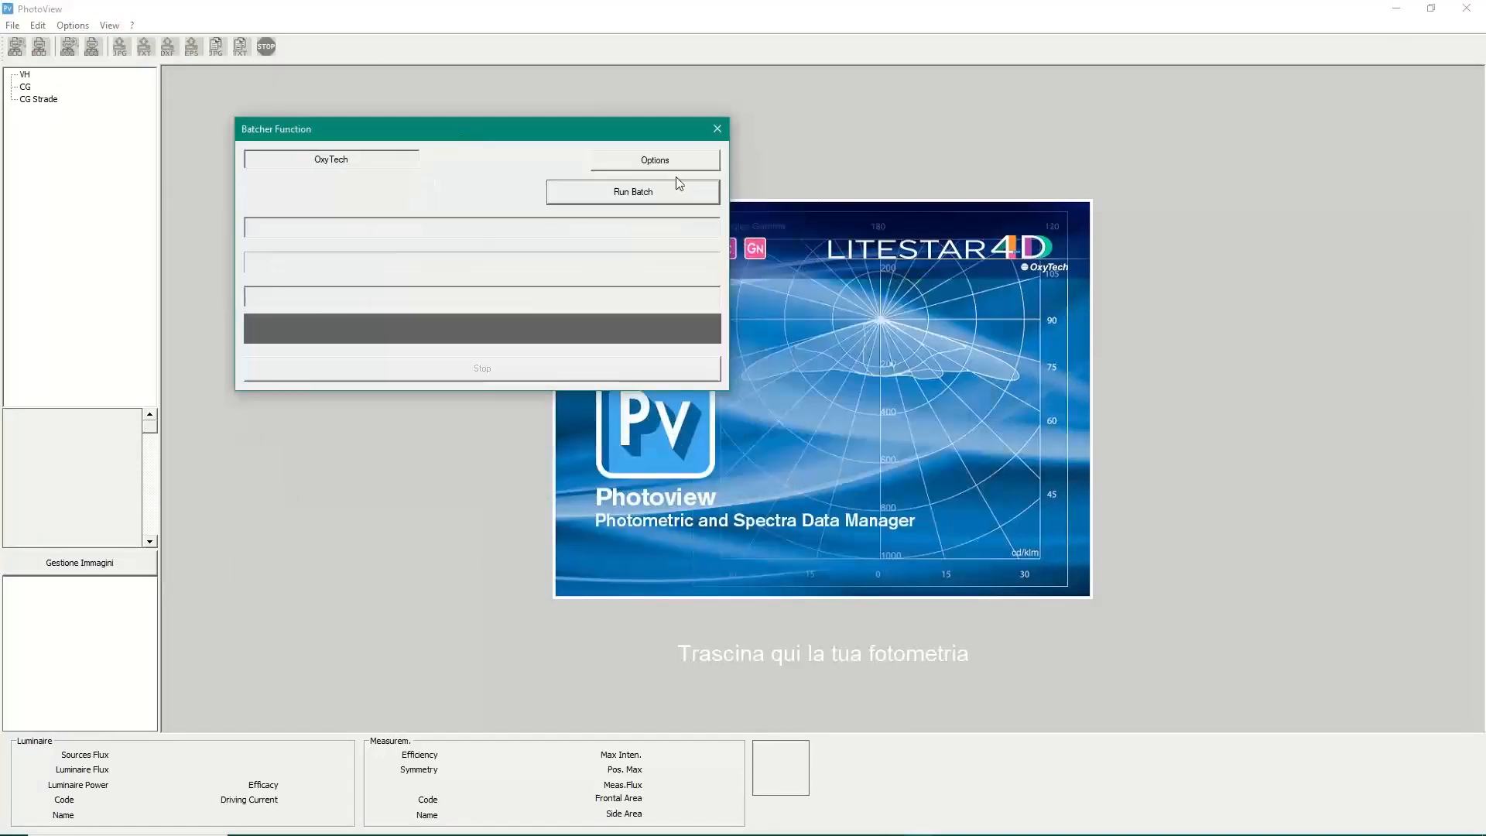
pyautogui.click(655, 161)
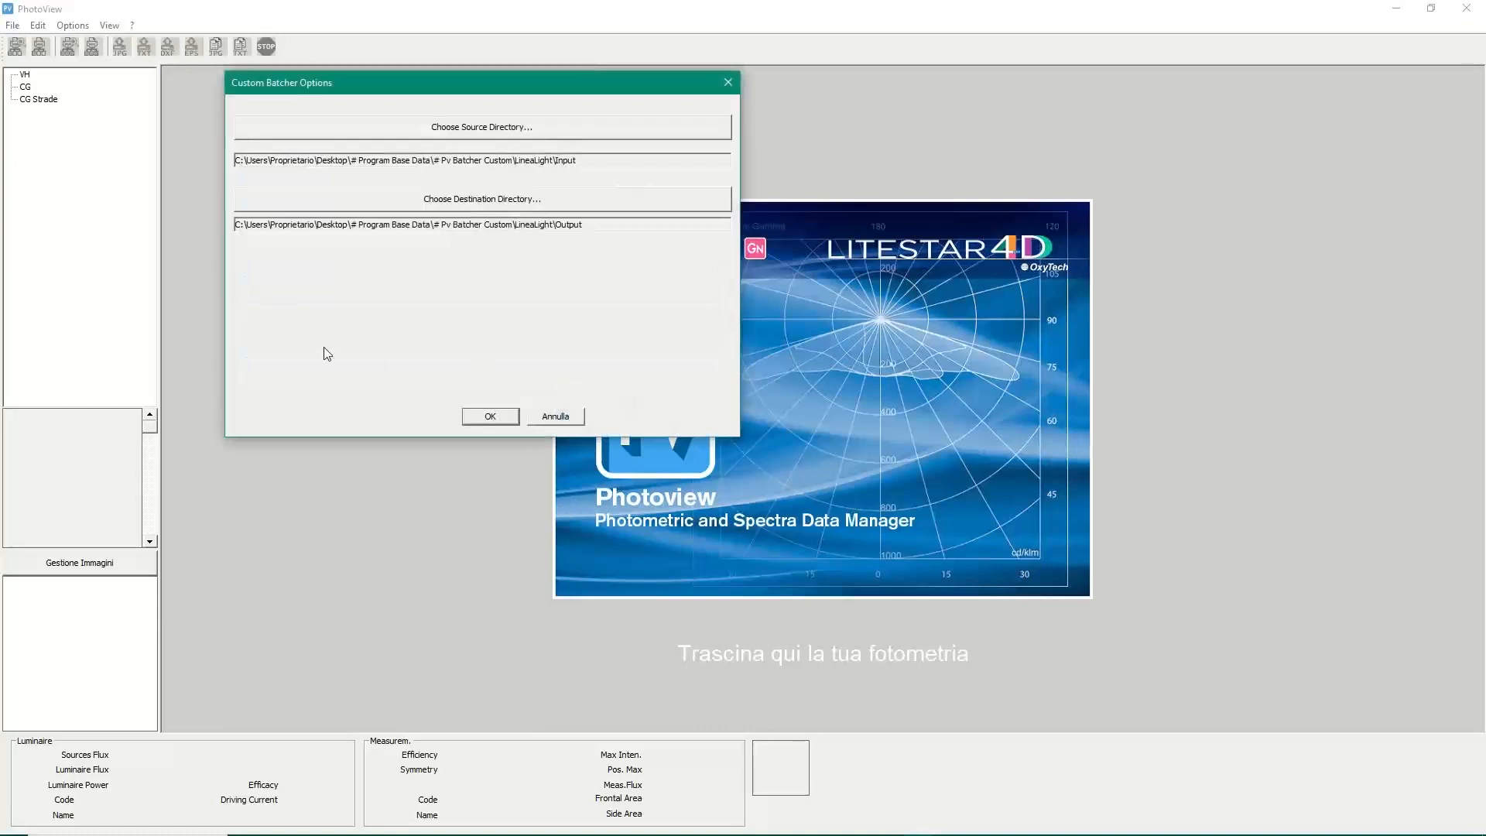
# Set the batcher's source directory to the Input folder inside Oxy.
pyautogui.click(469, 124)
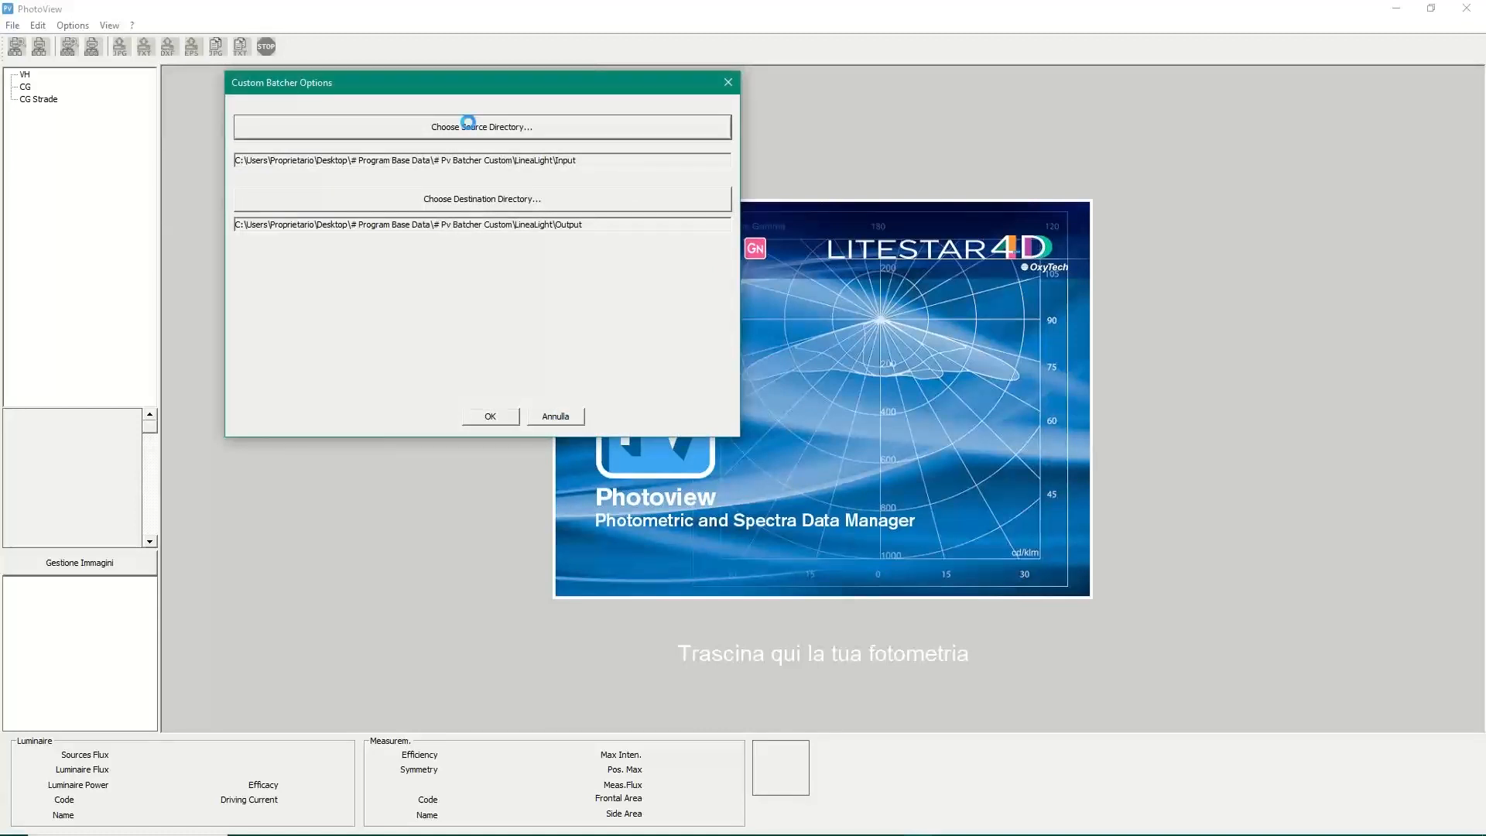
pyautogui.scroll(-3, 457, 248)
pyautogui.scroll(-4, 480, 246)
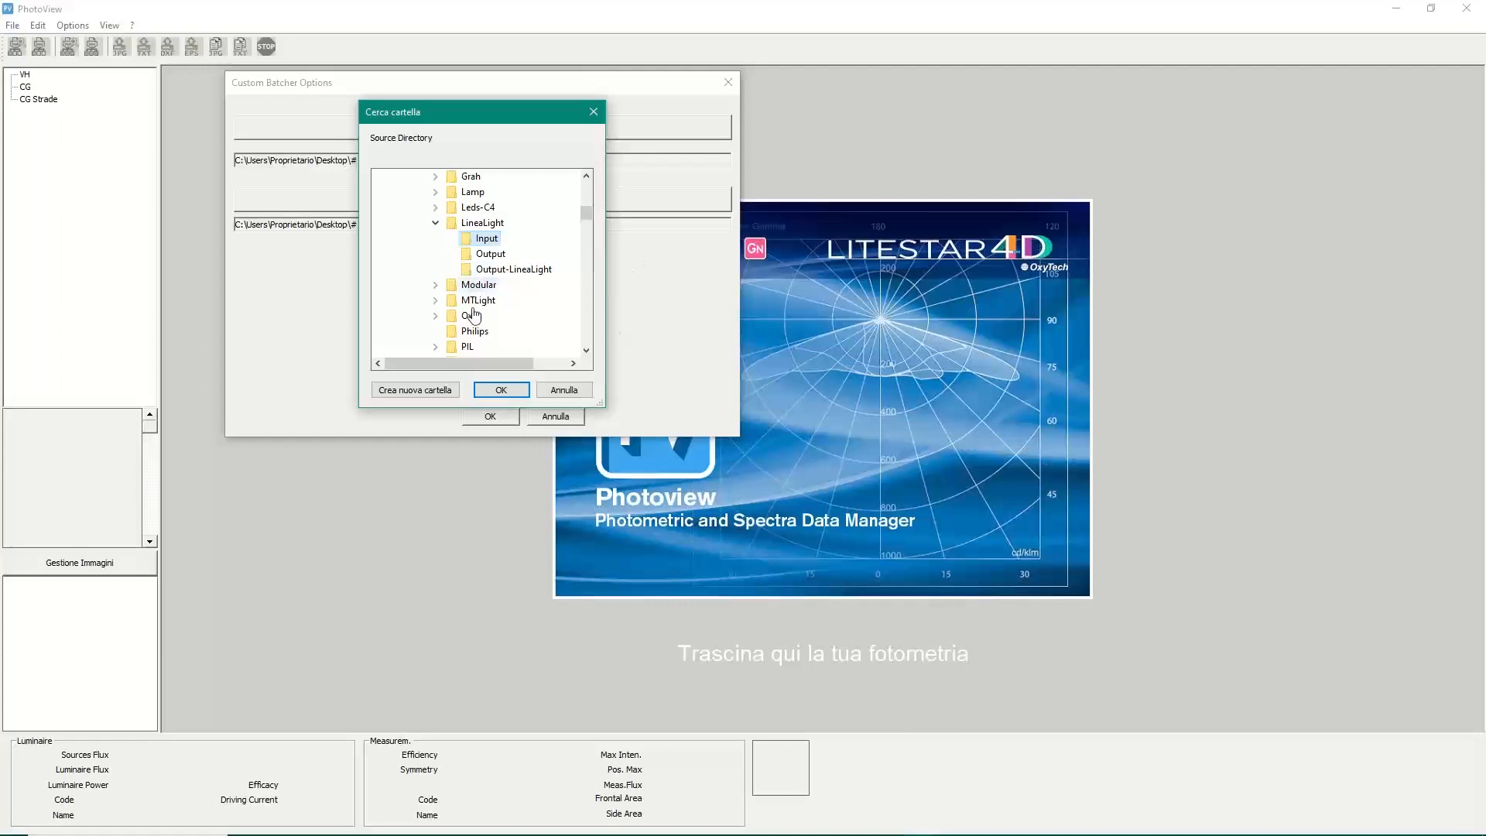
pyautogui.click(445, 315)
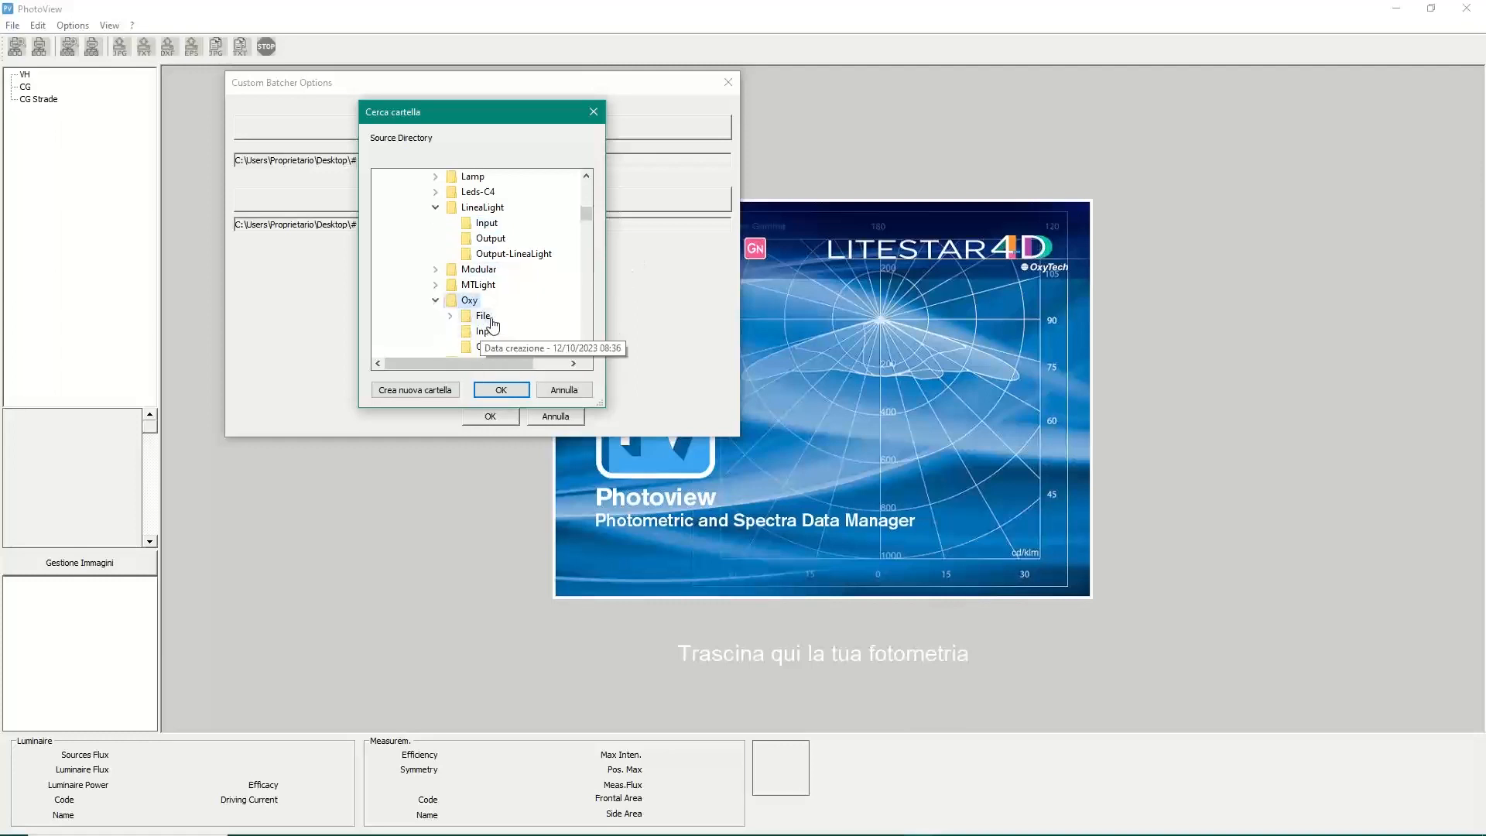
pyautogui.click(485, 331)
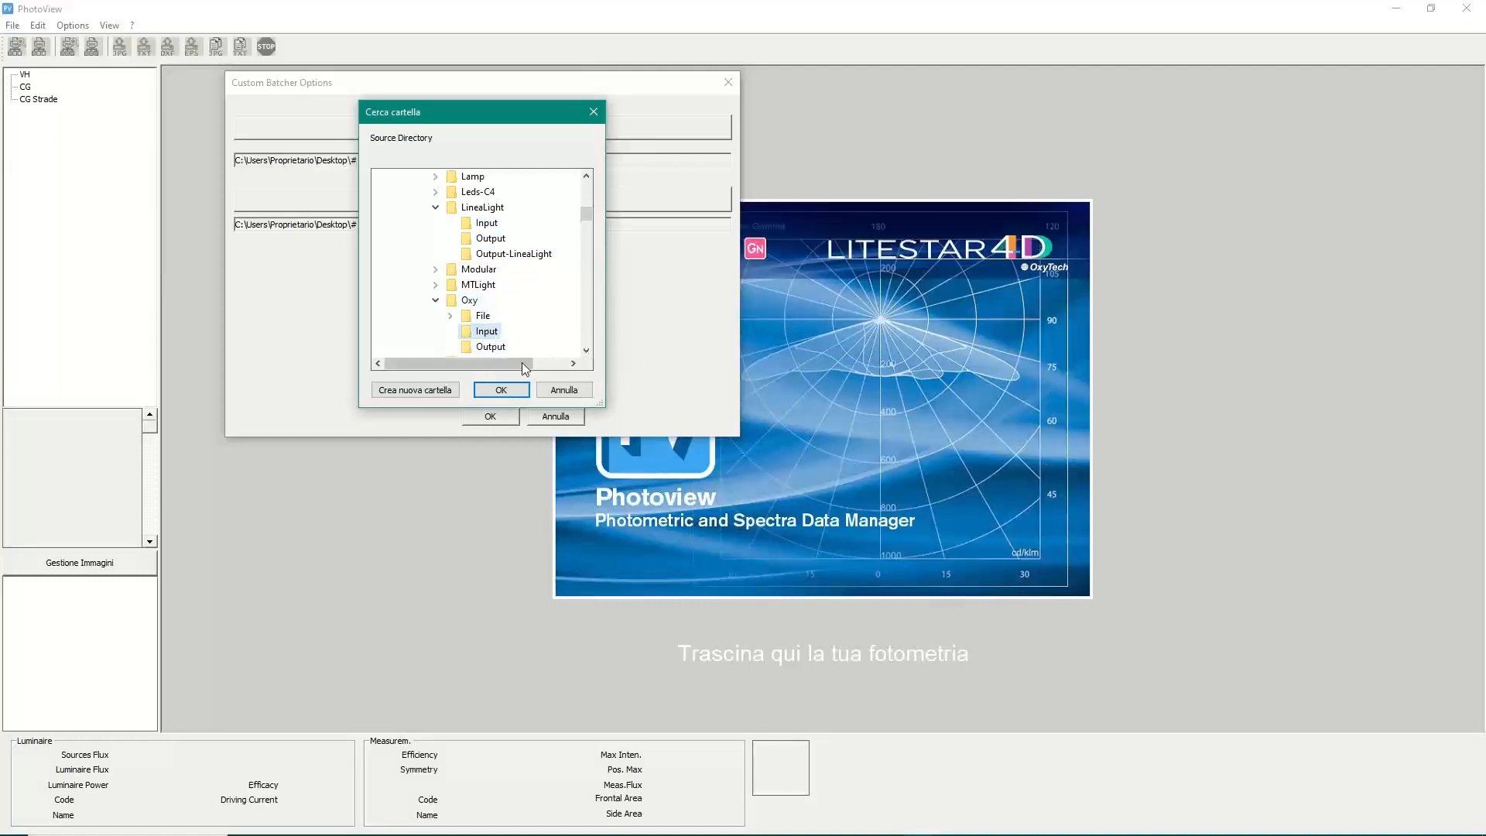
pyautogui.click(500, 389)
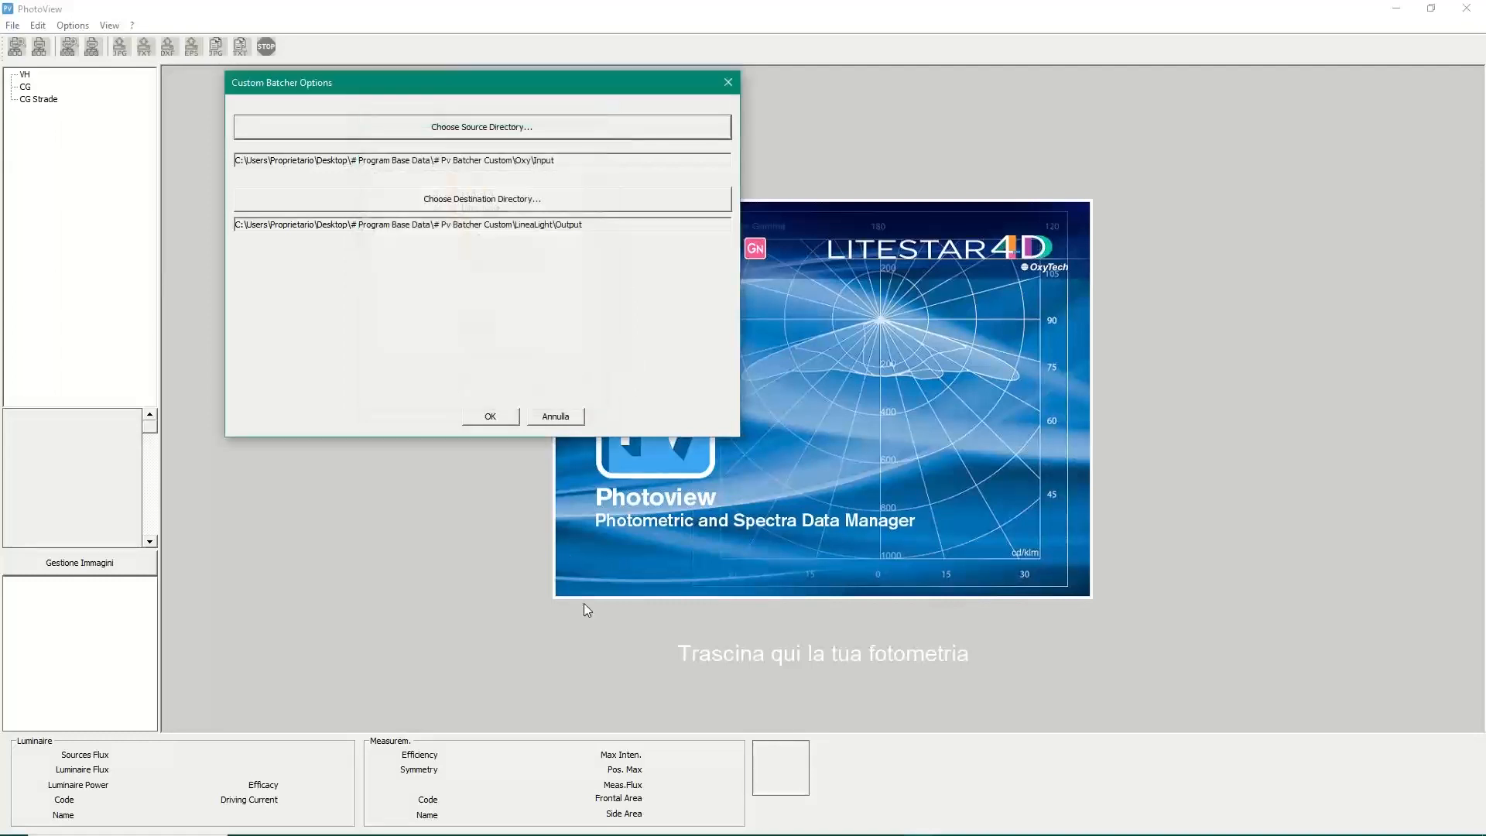
# Set the batcher's destination directory to the Output folder inside Oxy and accept the options.
pyautogui.click(478, 200)
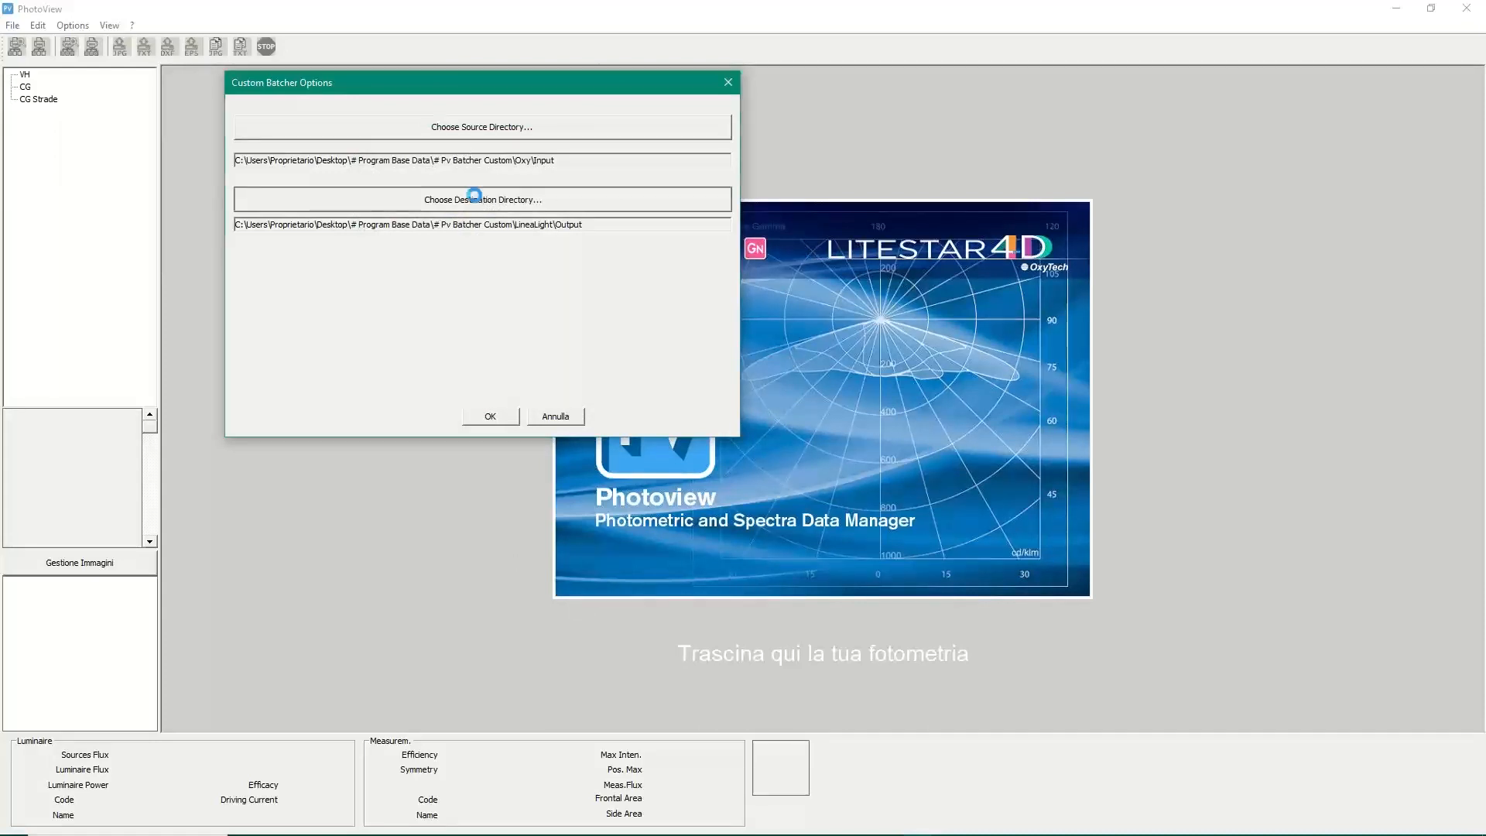
pyautogui.scroll(-2, 488, 319)
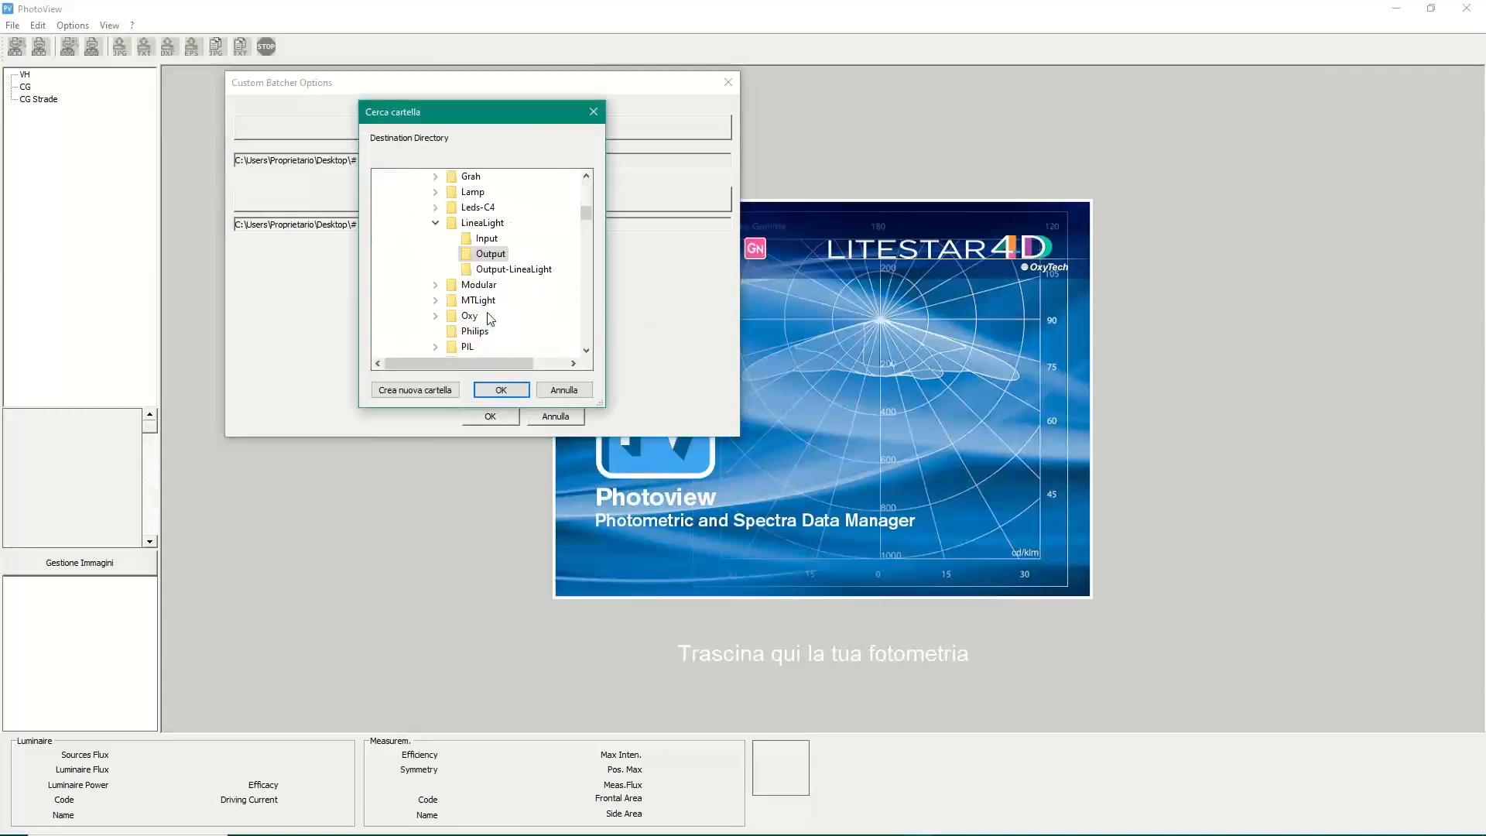
pyautogui.click(435, 270)
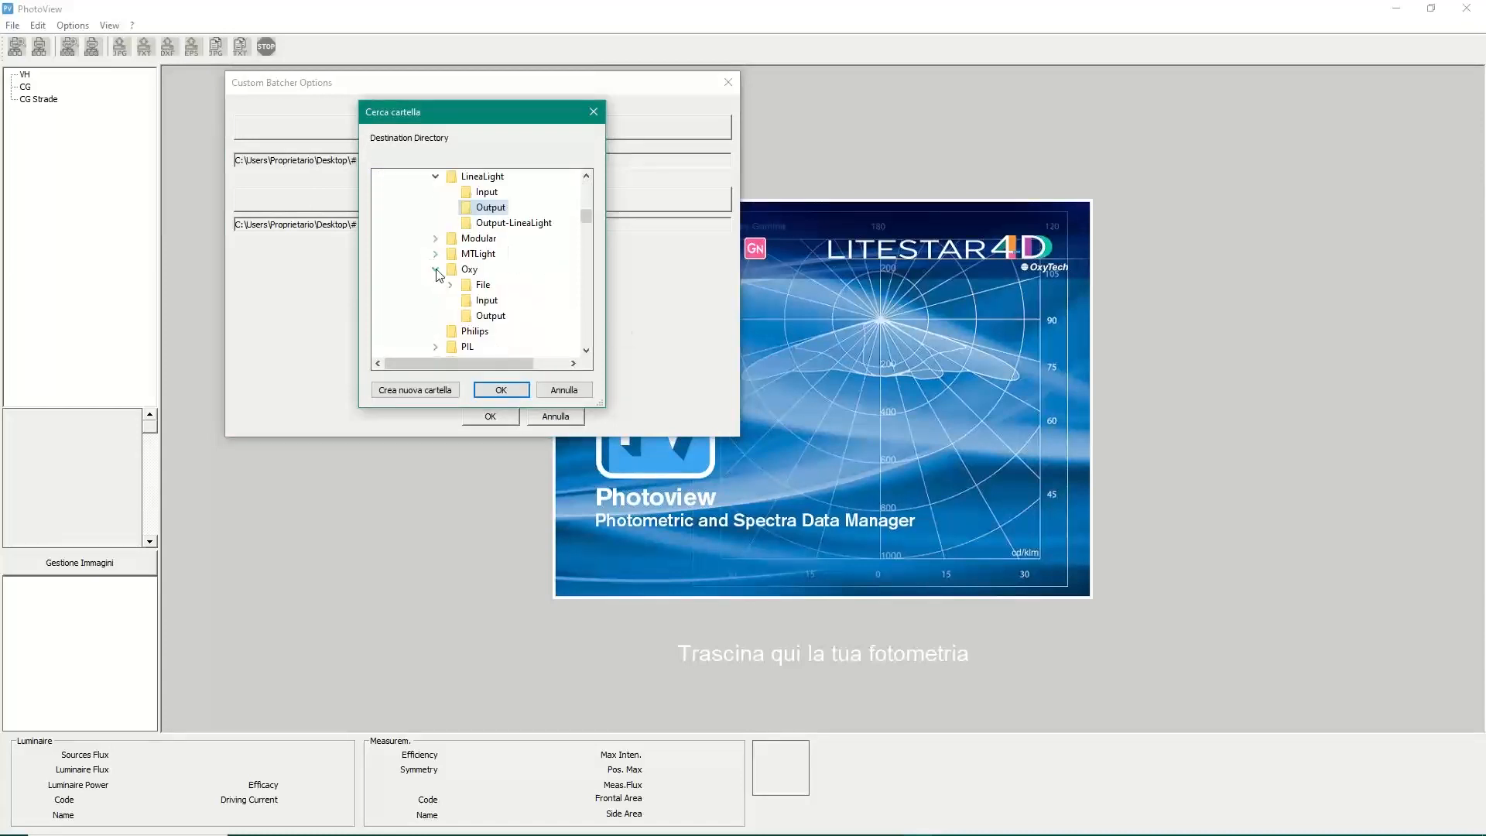
pyautogui.click(488, 317)
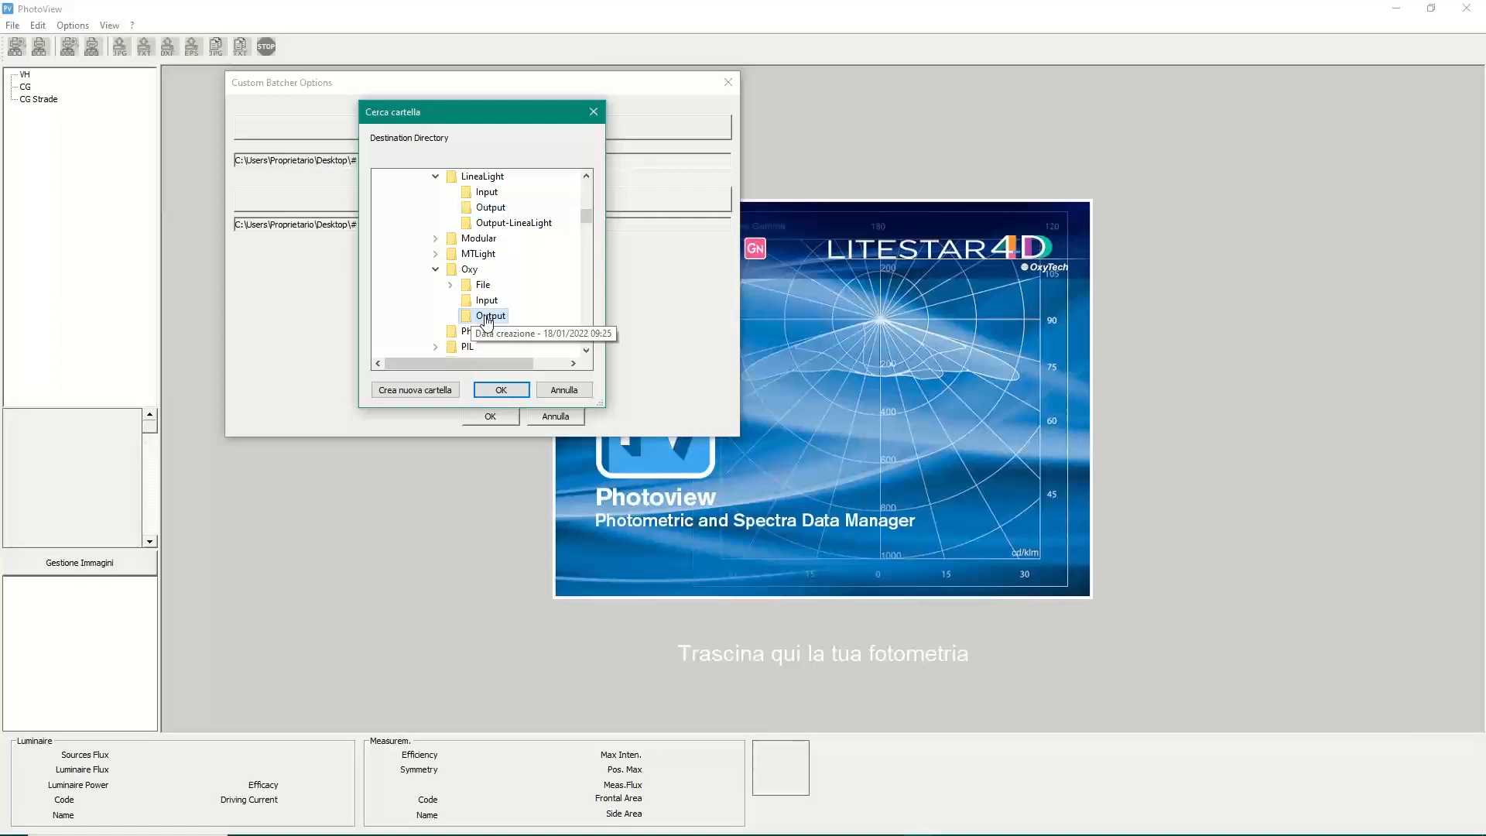
pyautogui.click(490, 386)
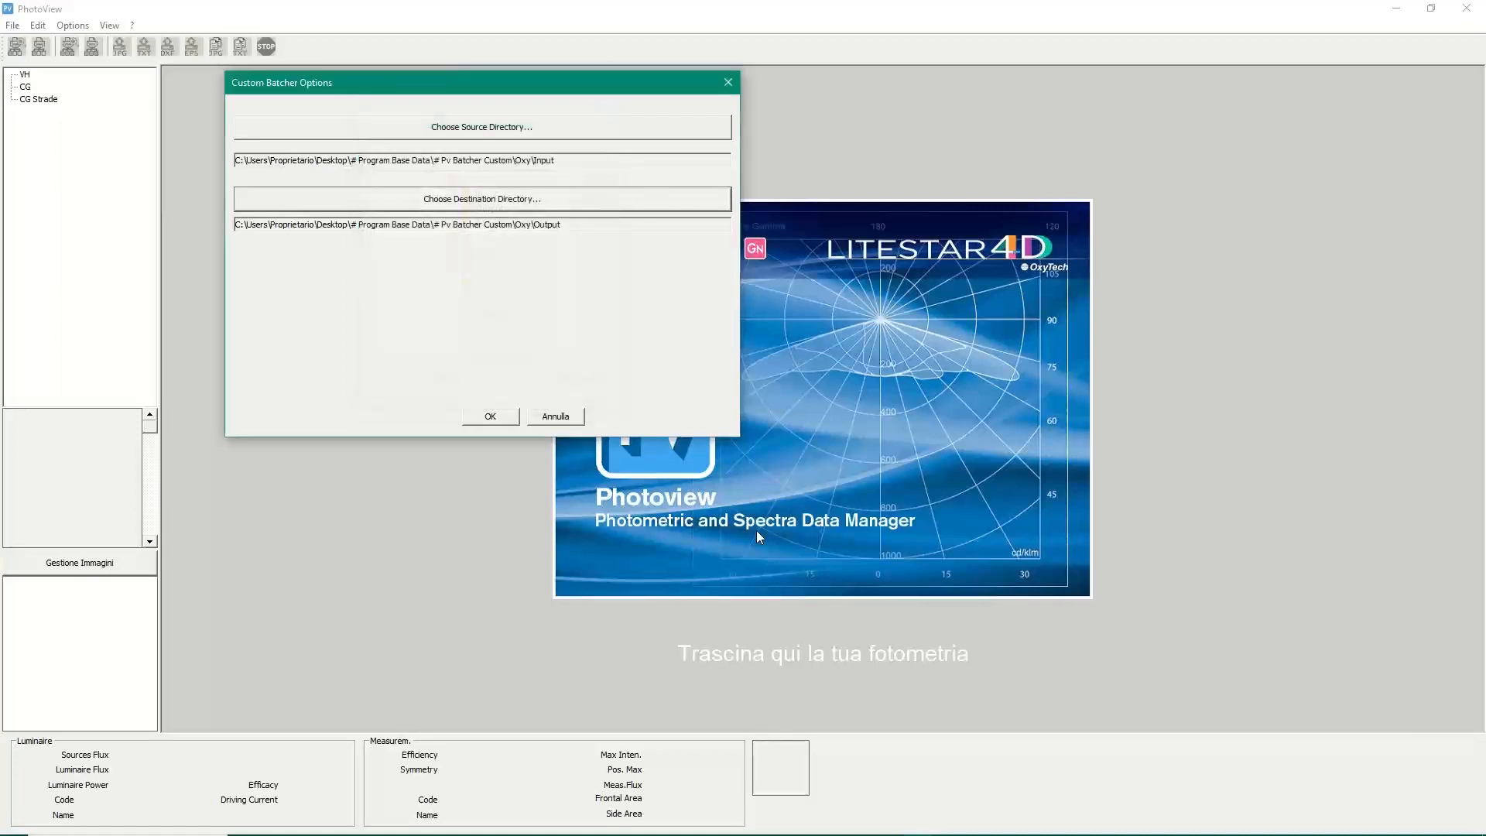
pyautogui.click(491, 418)
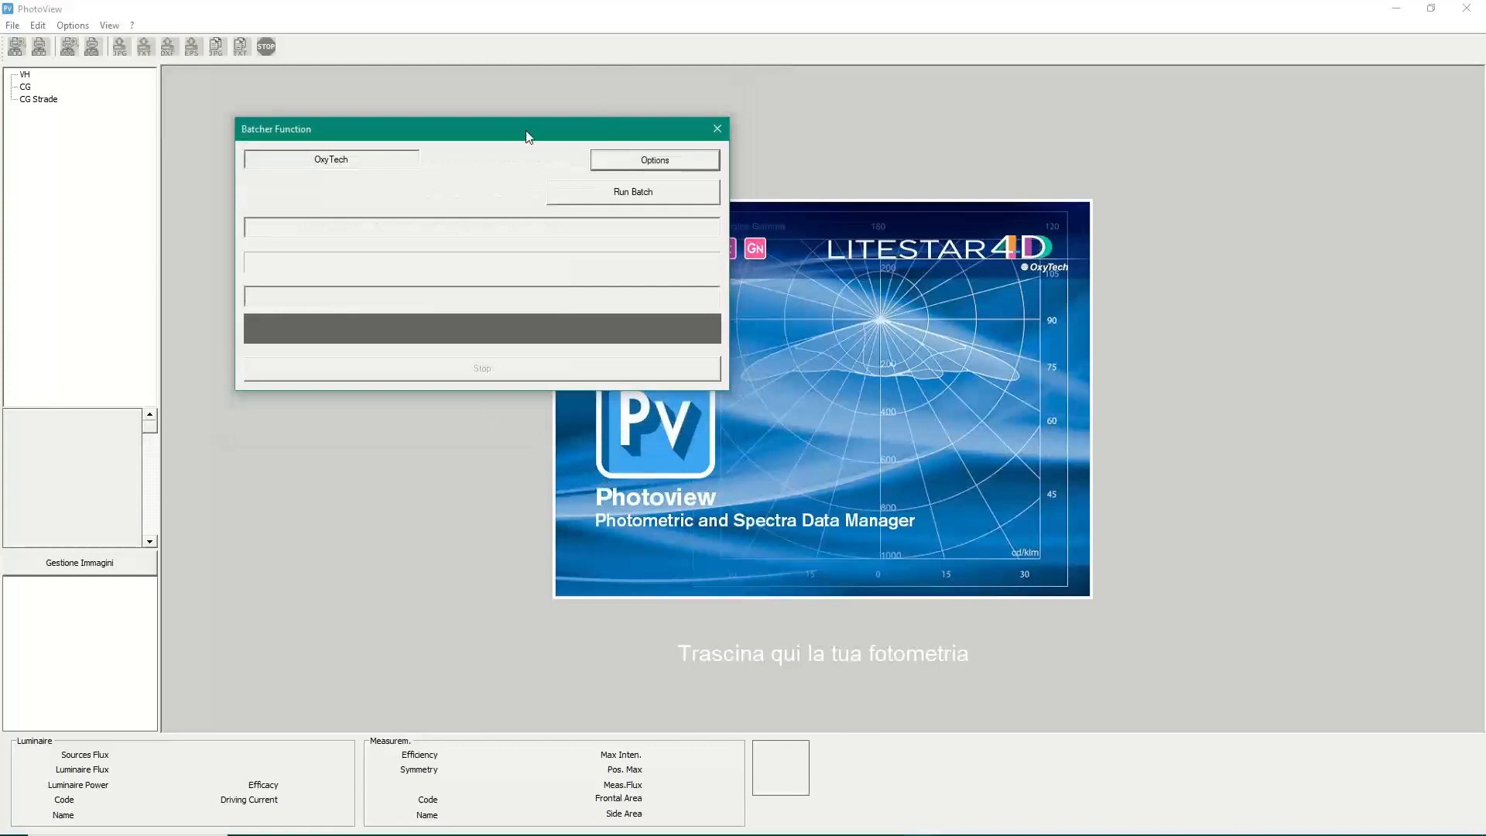
# Run the batch on Process Excel File.xlsx from the Oxy Input folder.
pyautogui.moveTo(526, 130); pyautogui.dragTo(693, 126)
pyautogui.click(800, 192)
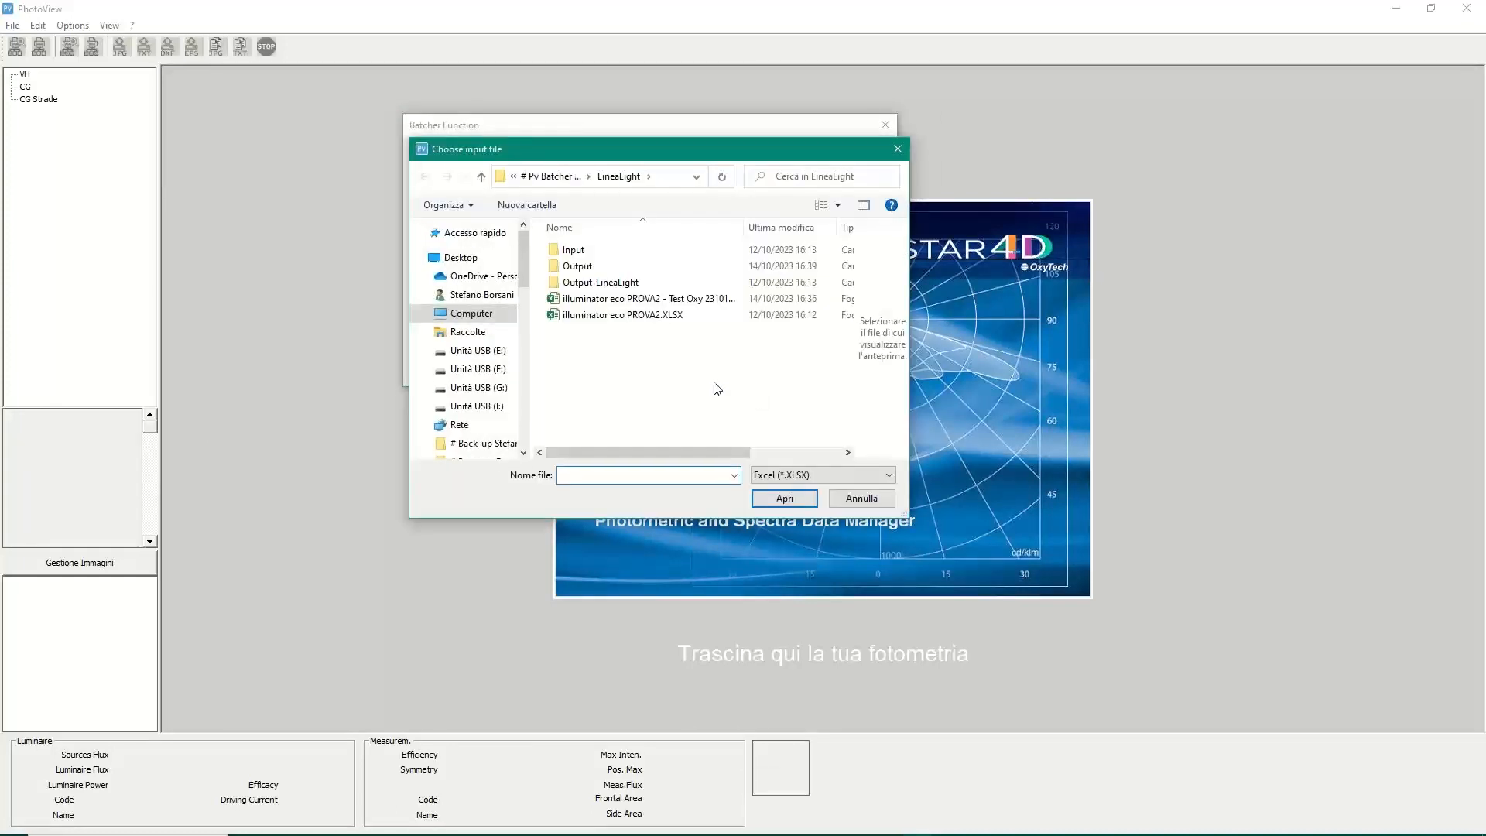
pyautogui.click(551, 178)
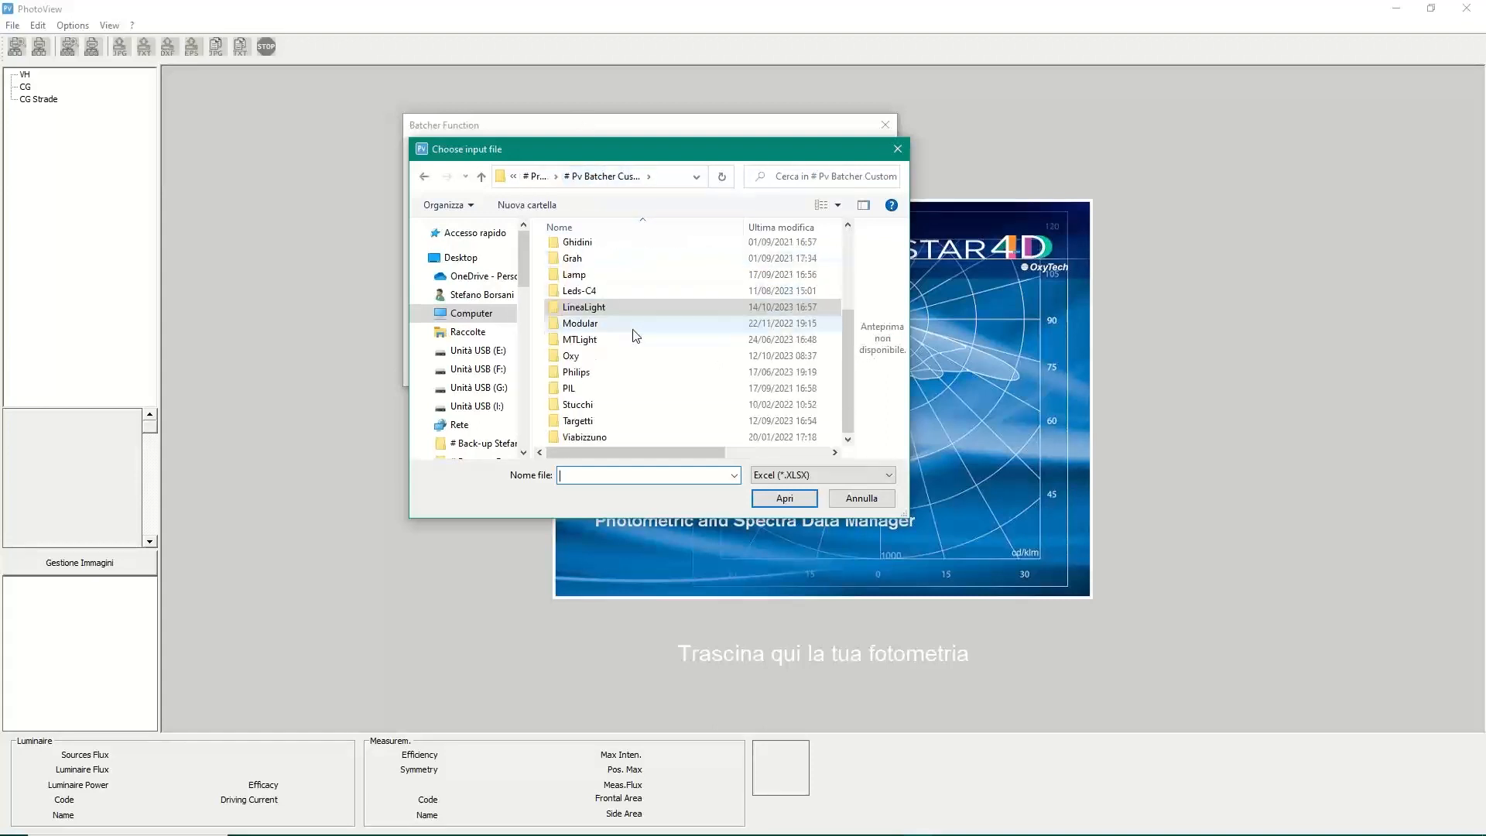
pyautogui.doubleClick(631, 356)
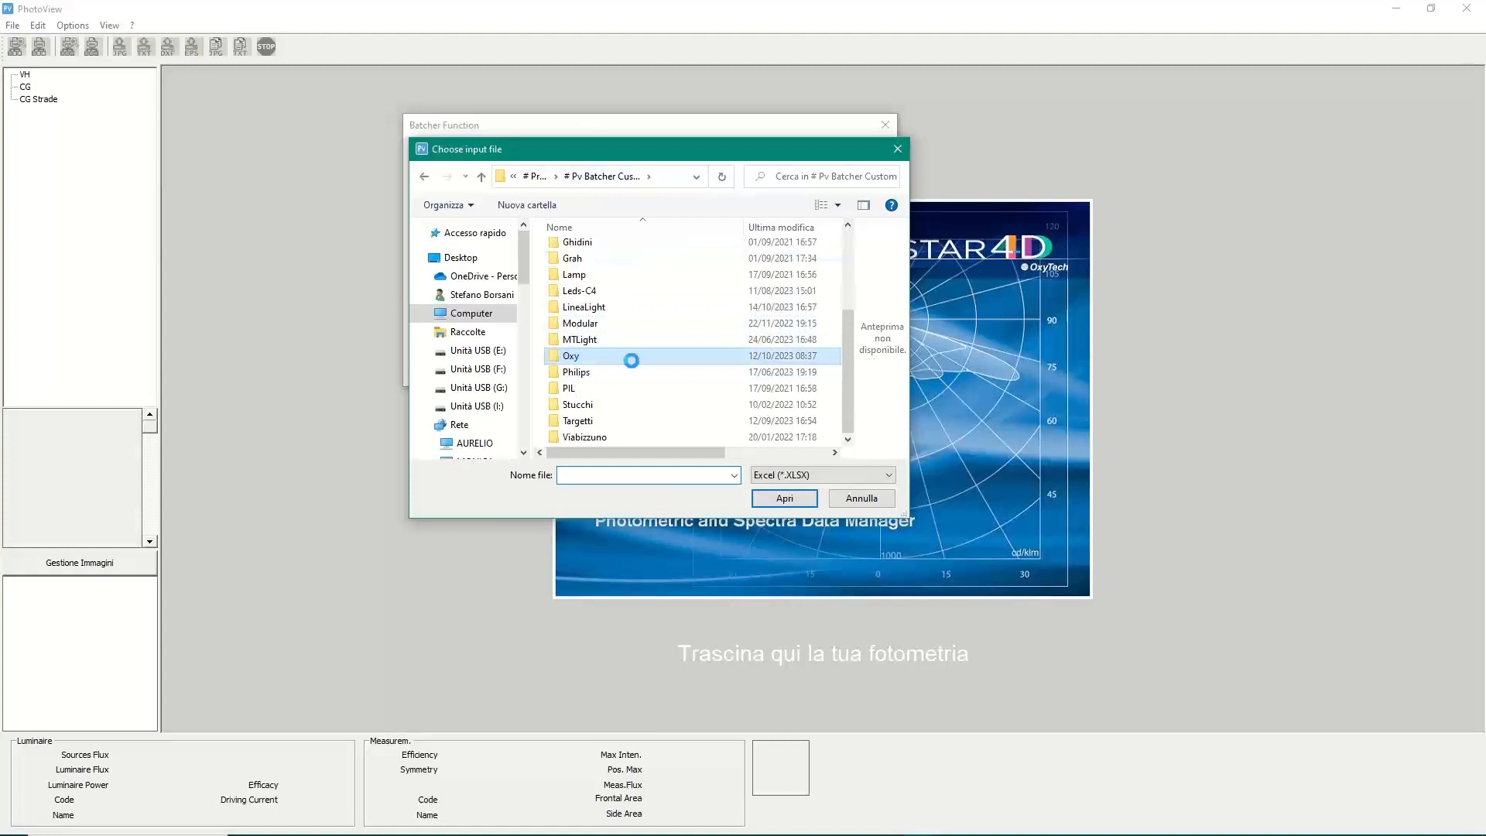
pyautogui.doubleClick(573, 266)
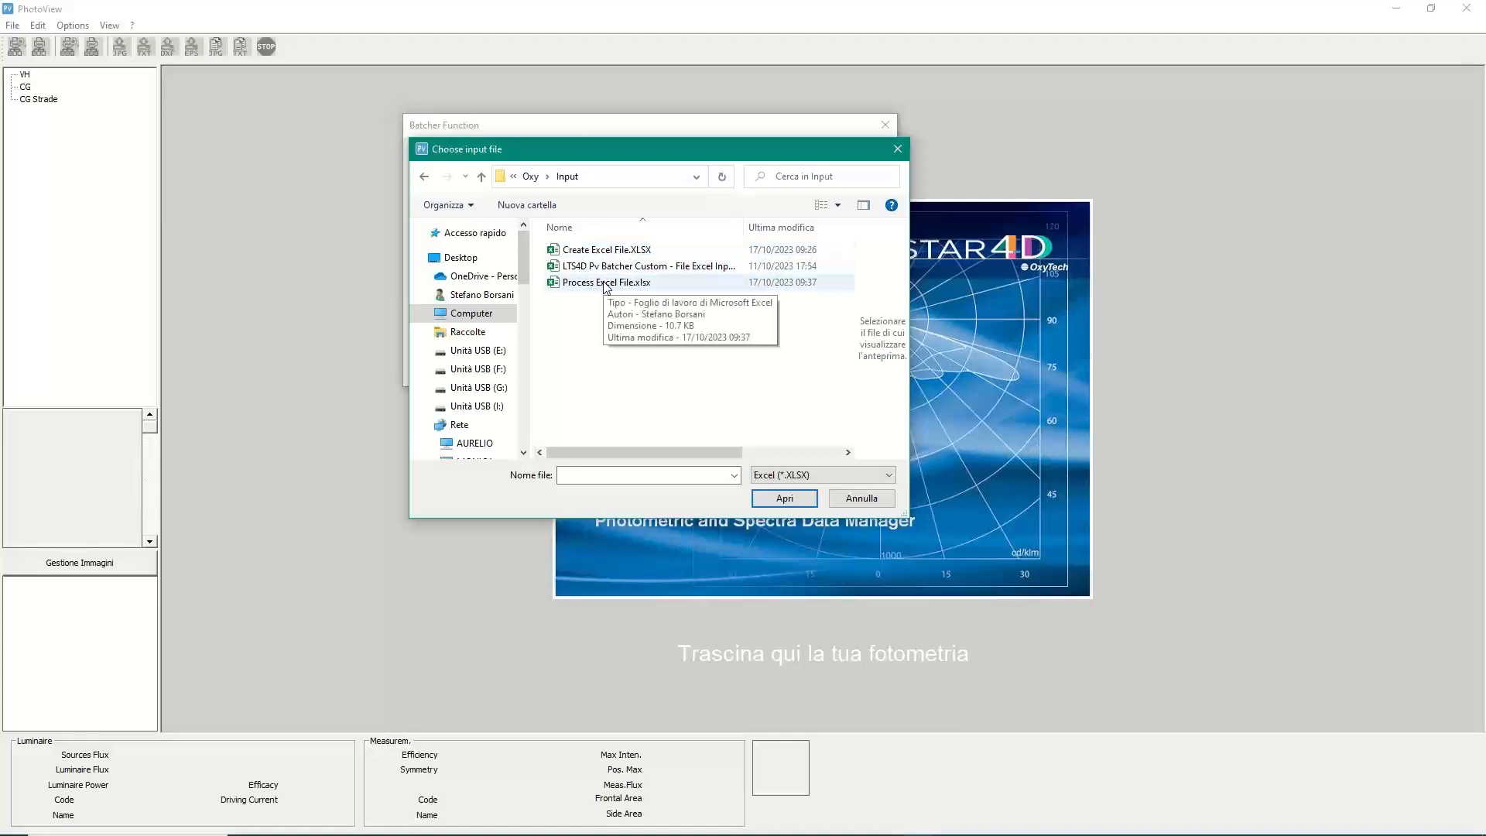
pyautogui.doubleClick(606, 283)
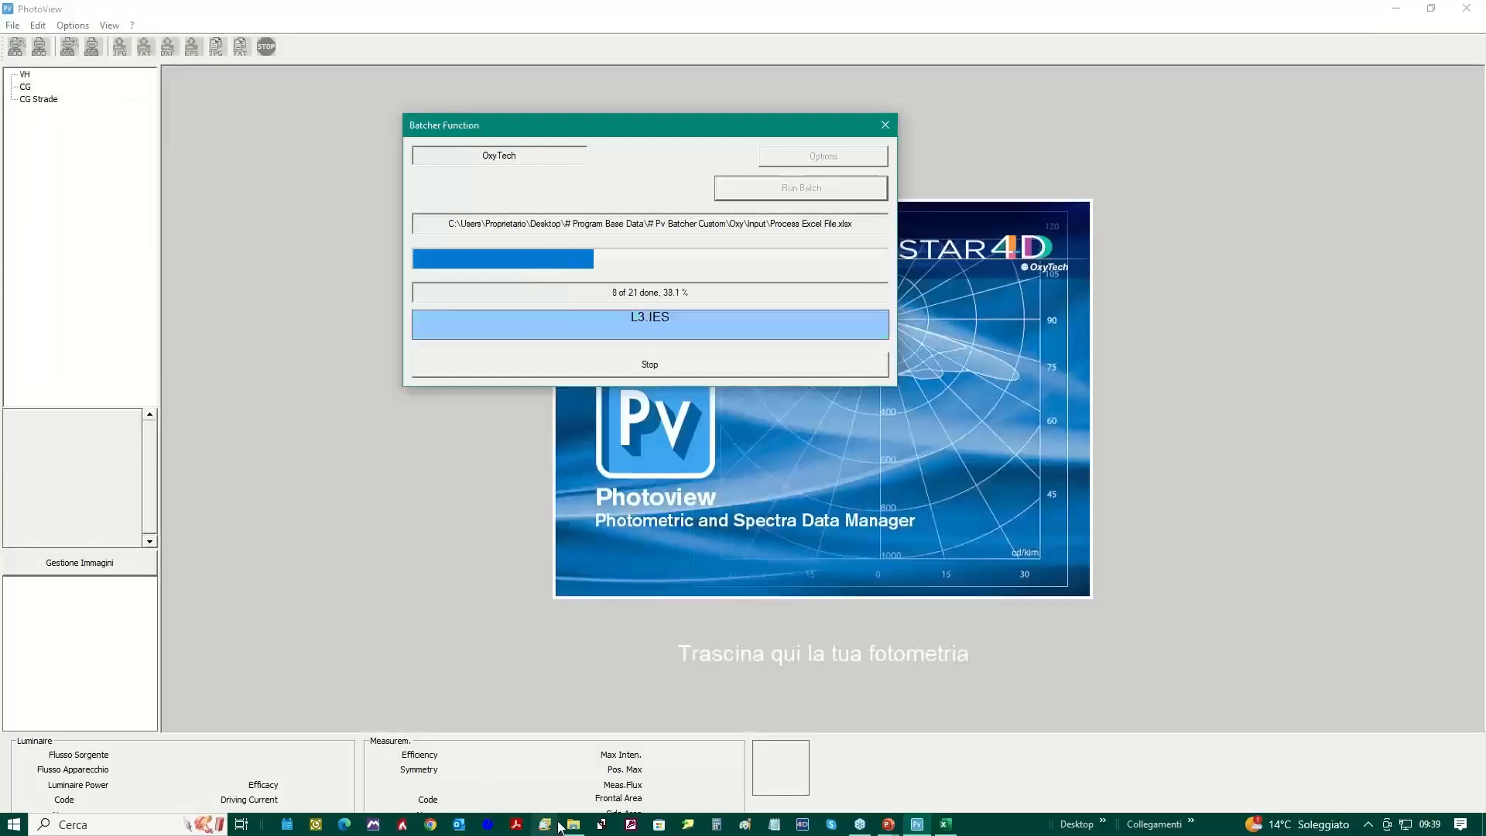
# Open the Output folder inside Oxy to check the generated photometric files, and close the finished Batcher Function dialog.
pyautogui.moveTo(560, 827)
pyautogui.click(571, 766)
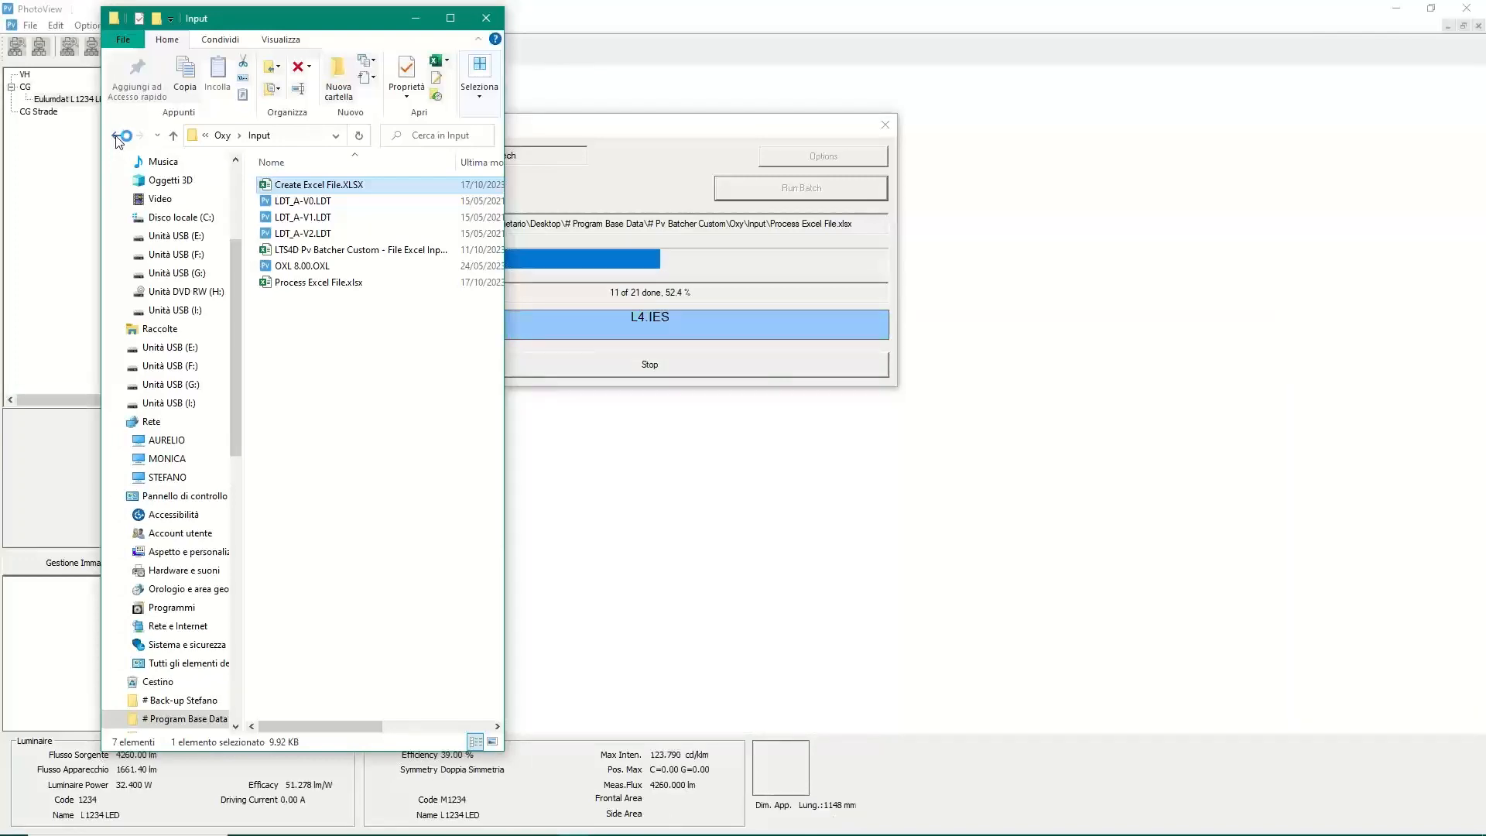
pyautogui.click(116, 136)
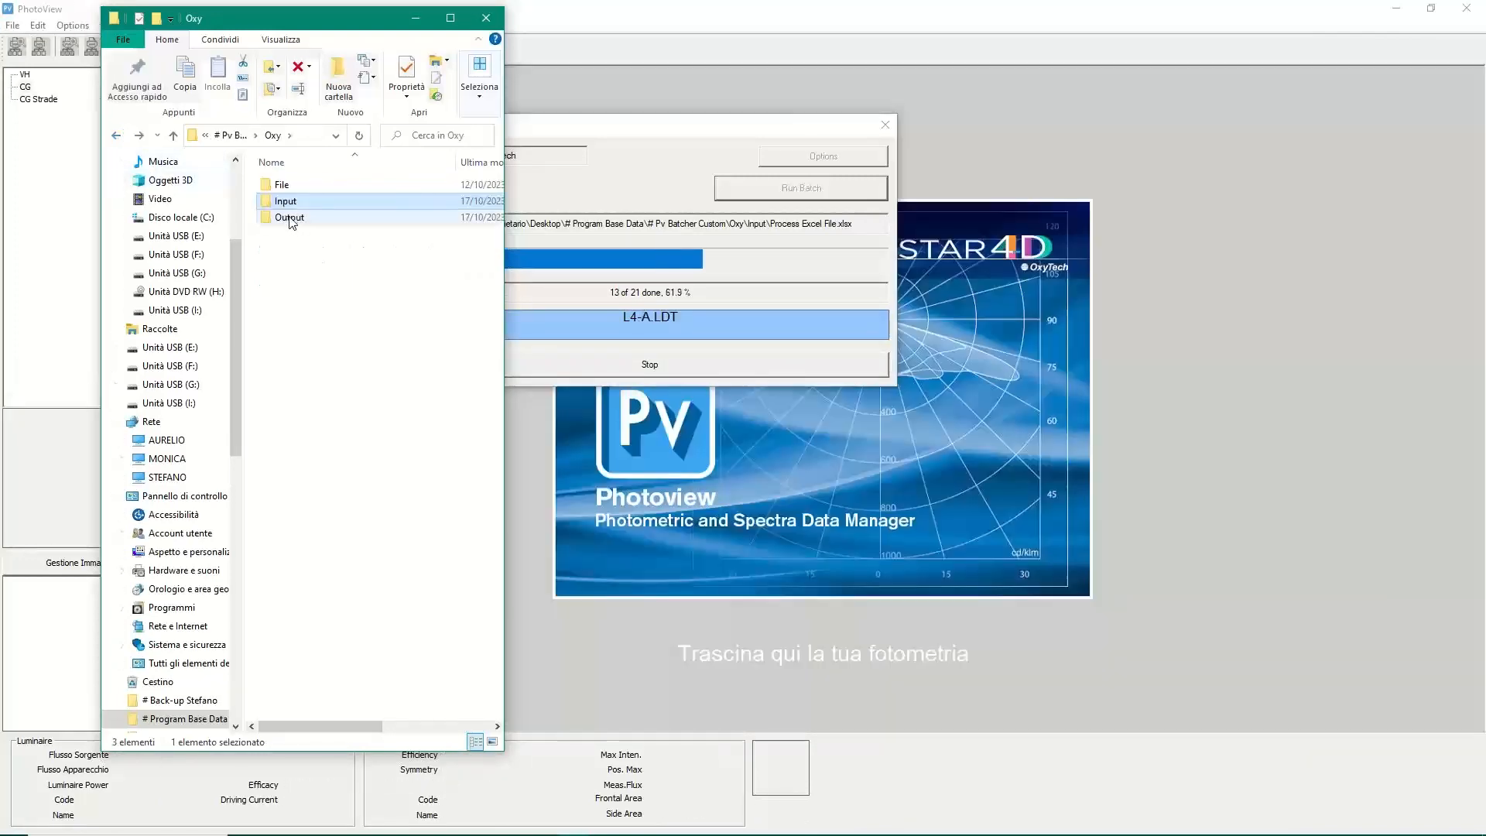
pyautogui.click(300, 219)
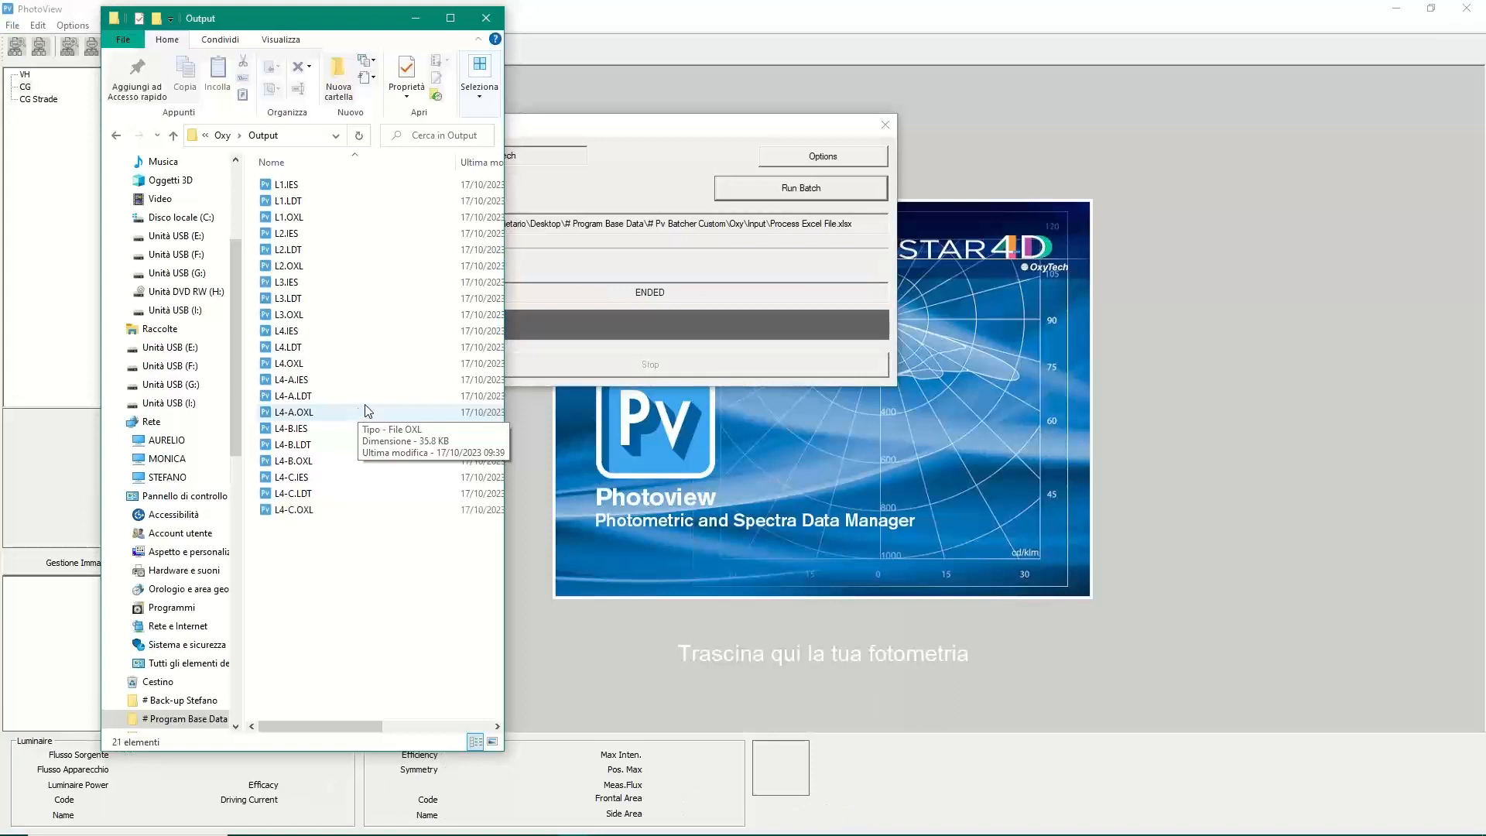
pyautogui.moveTo(619, 118); pyautogui.dragTo(745, 131)
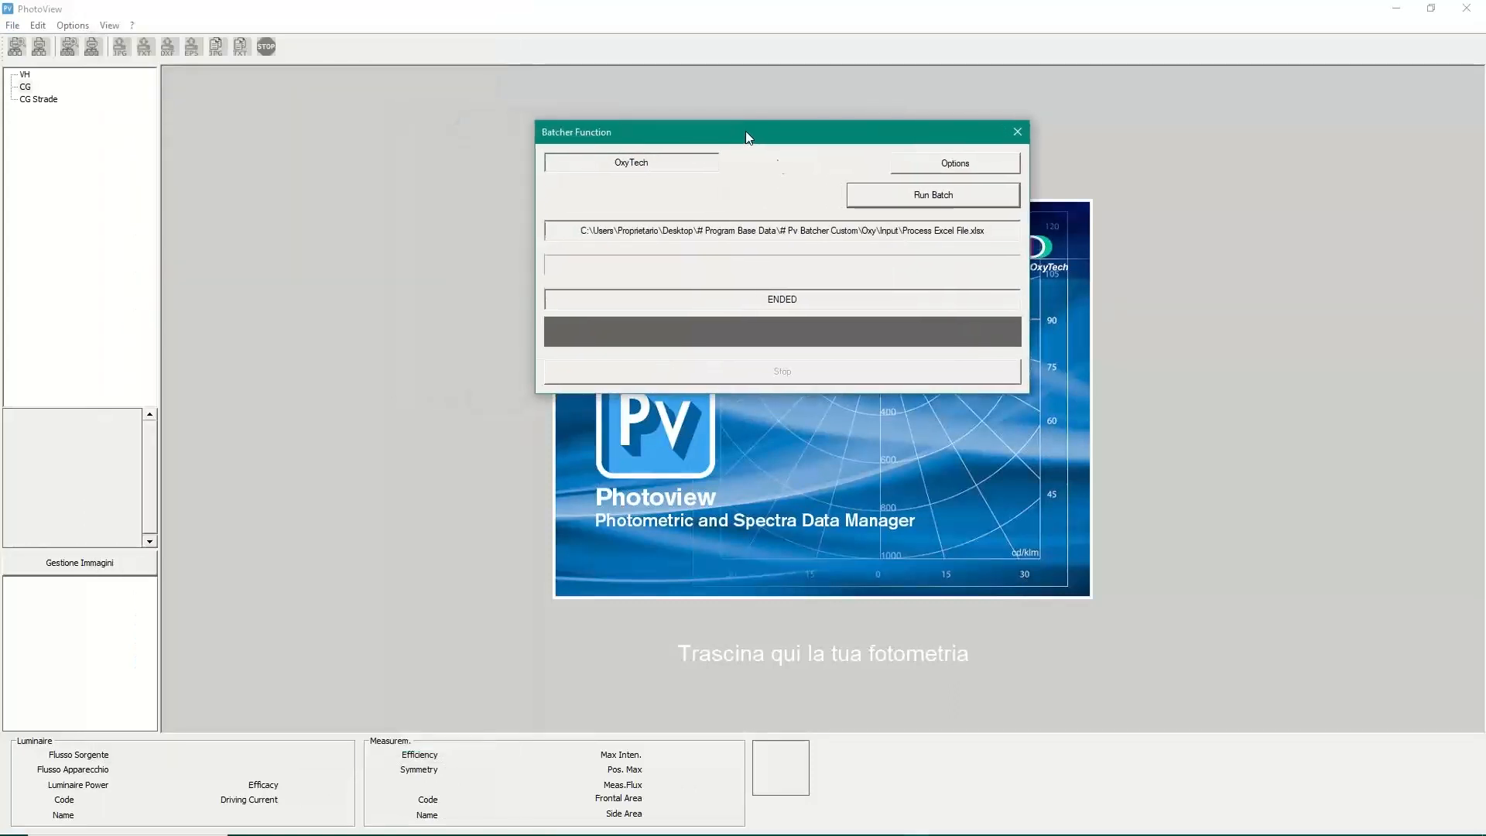
pyautogui.click(1017, 130)
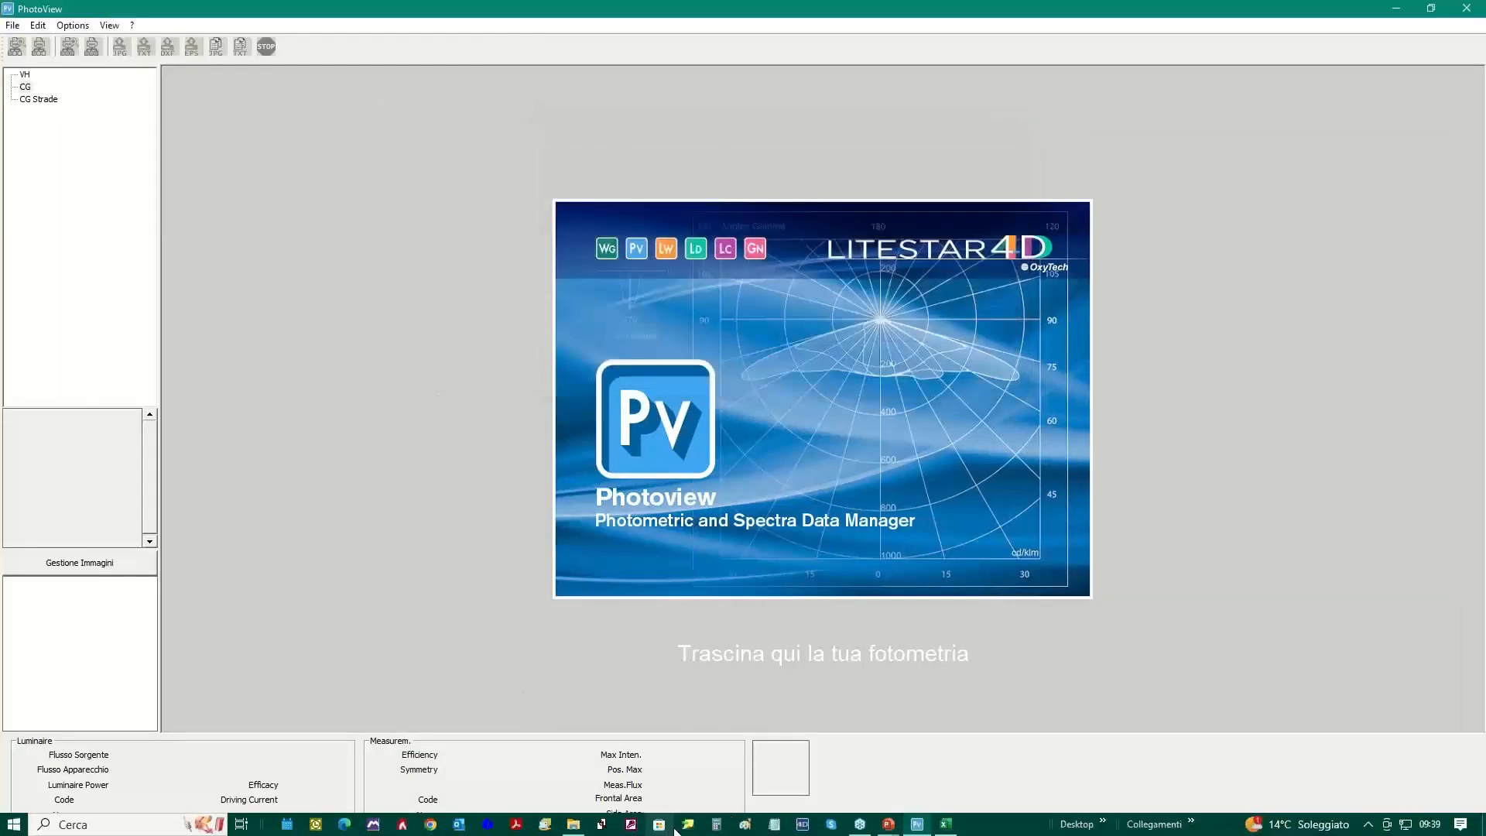
# Load L4-C.LDT from the Oxy Output folder into PhotoView and bring its luminaire data to the front.
pyautogui.moveTo(917, 828)
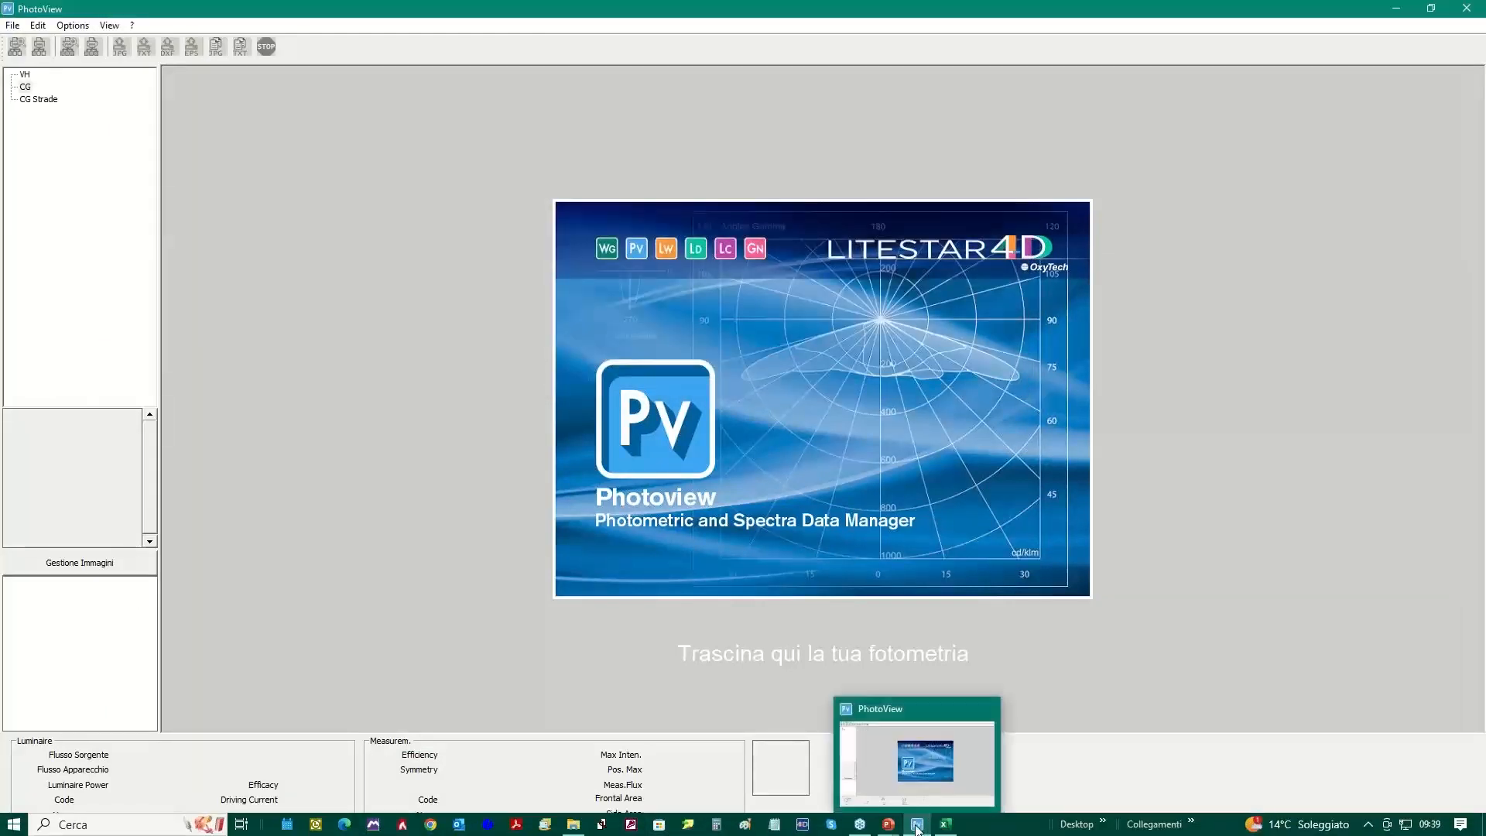
pyautogui.click(573, 825)
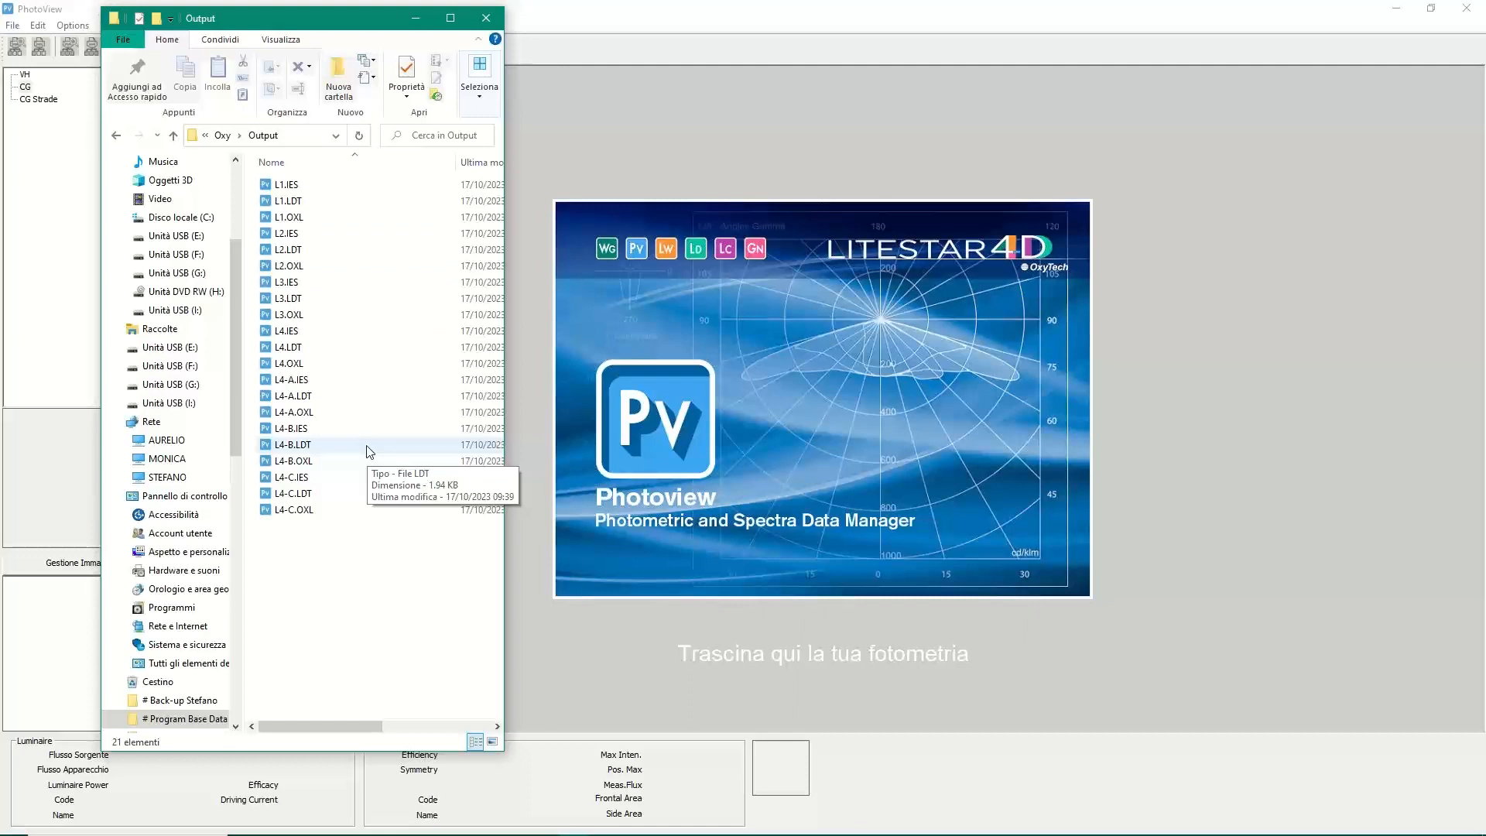
pyautogui.moveTo(294, 516); pyautogui.dragTo(411, 514)
pyautogui.moveTo(310, 497); pyautogui.dragTo(726, 449)
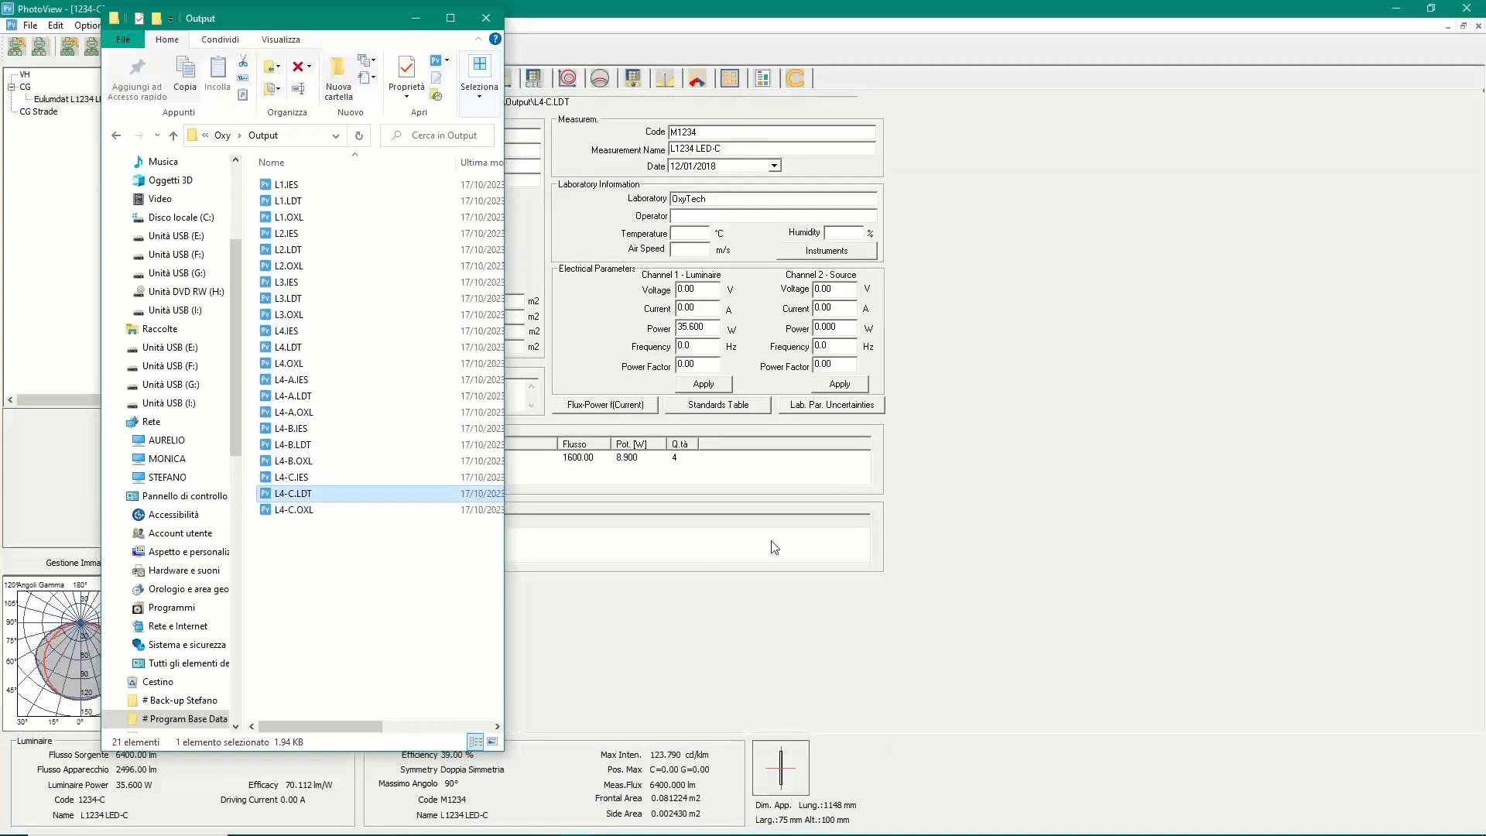
pyautogui.click(647, 618)
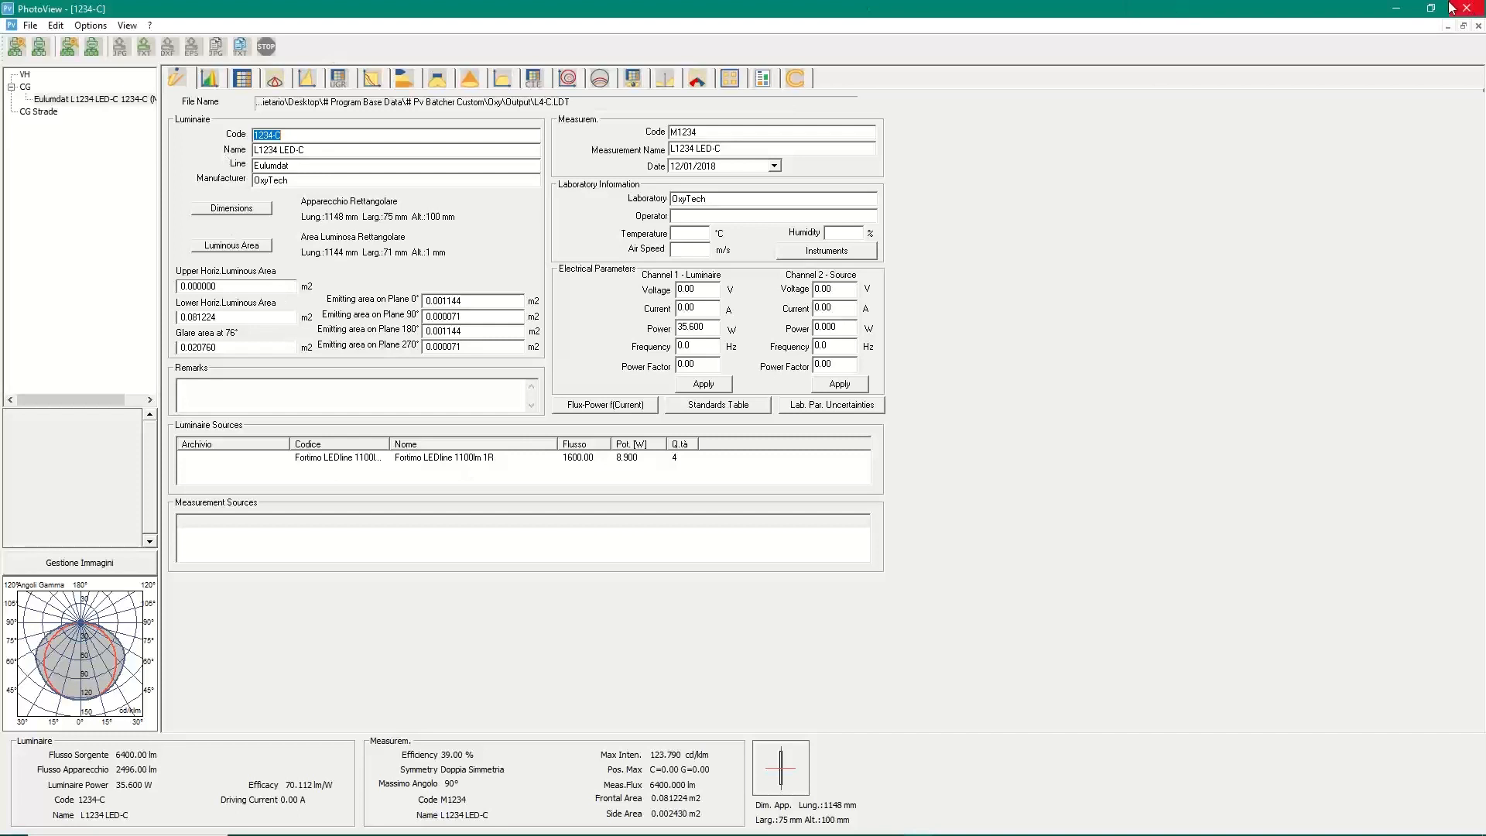
# Open Process Excel File.xlsx from the Oxy Input folder to review the source and destination file rows, and minimize it.
pyautogui.moveTo(559, 834)
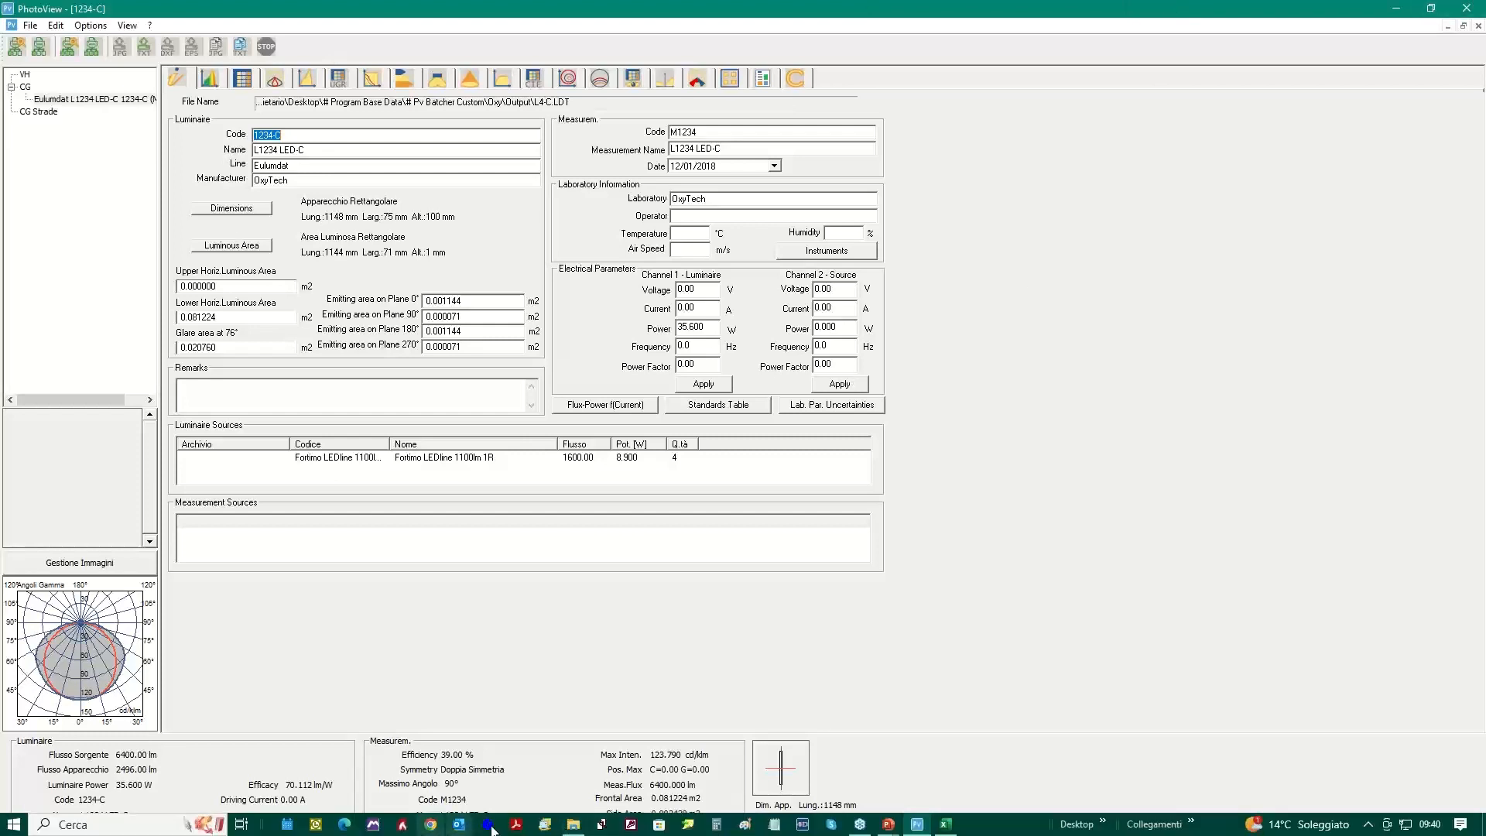
pyautogui.click(570, 825)
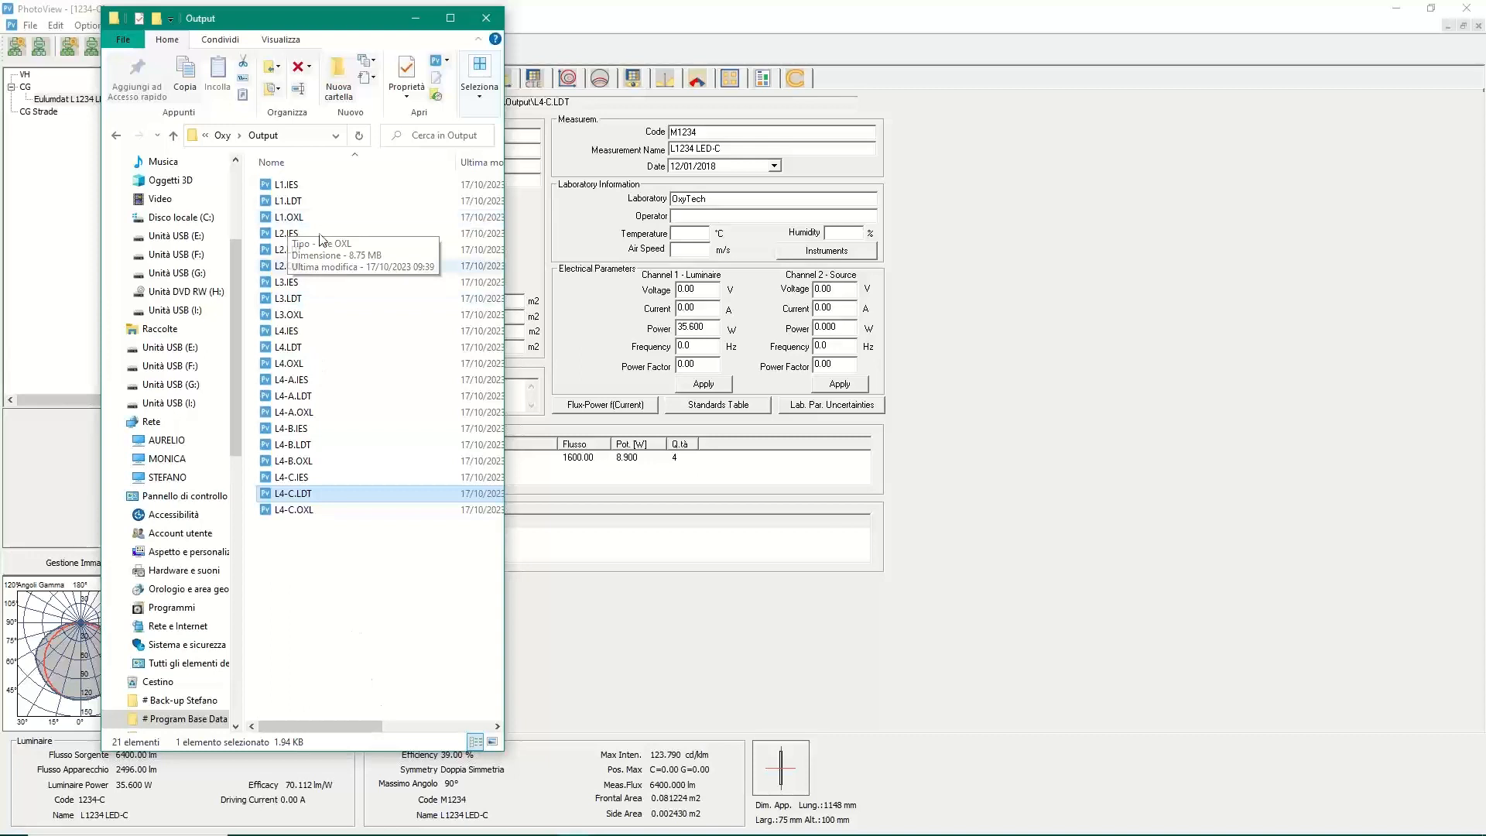
pyautogui.click(117, 137)
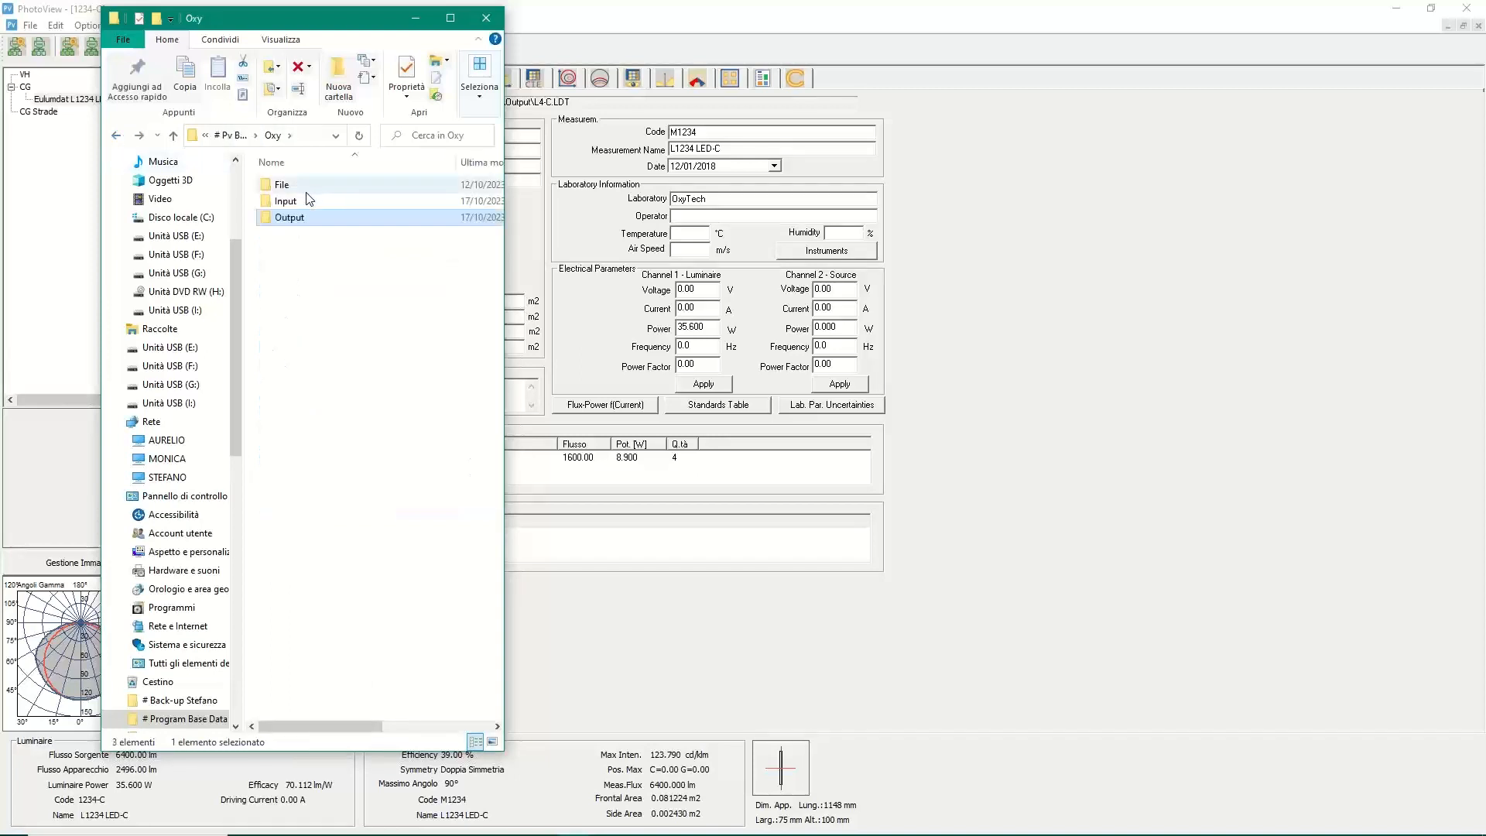
pyautogui.click(306, 199)
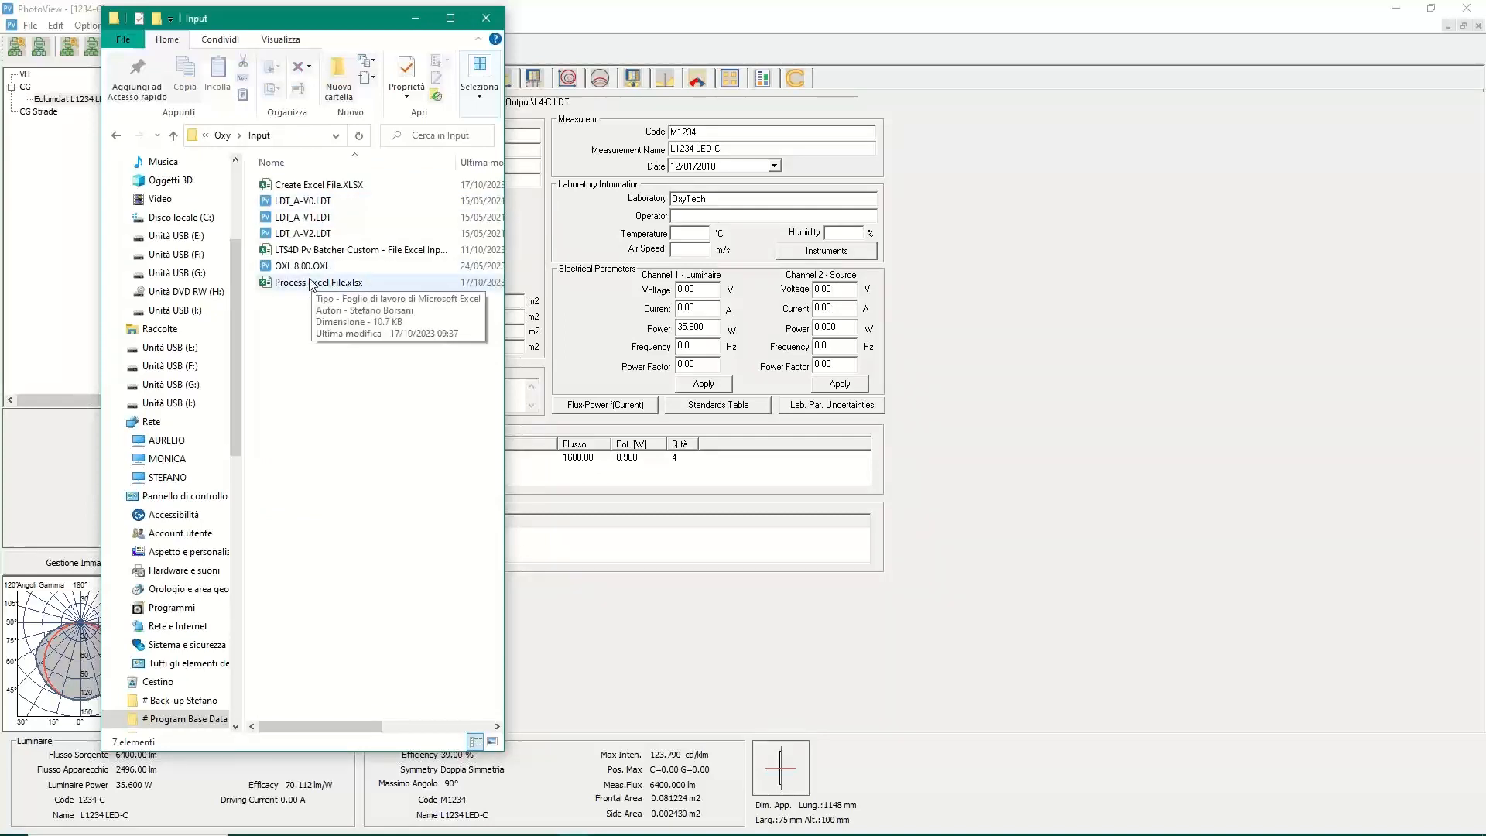
pyautogui.doubleClick(312, 283)
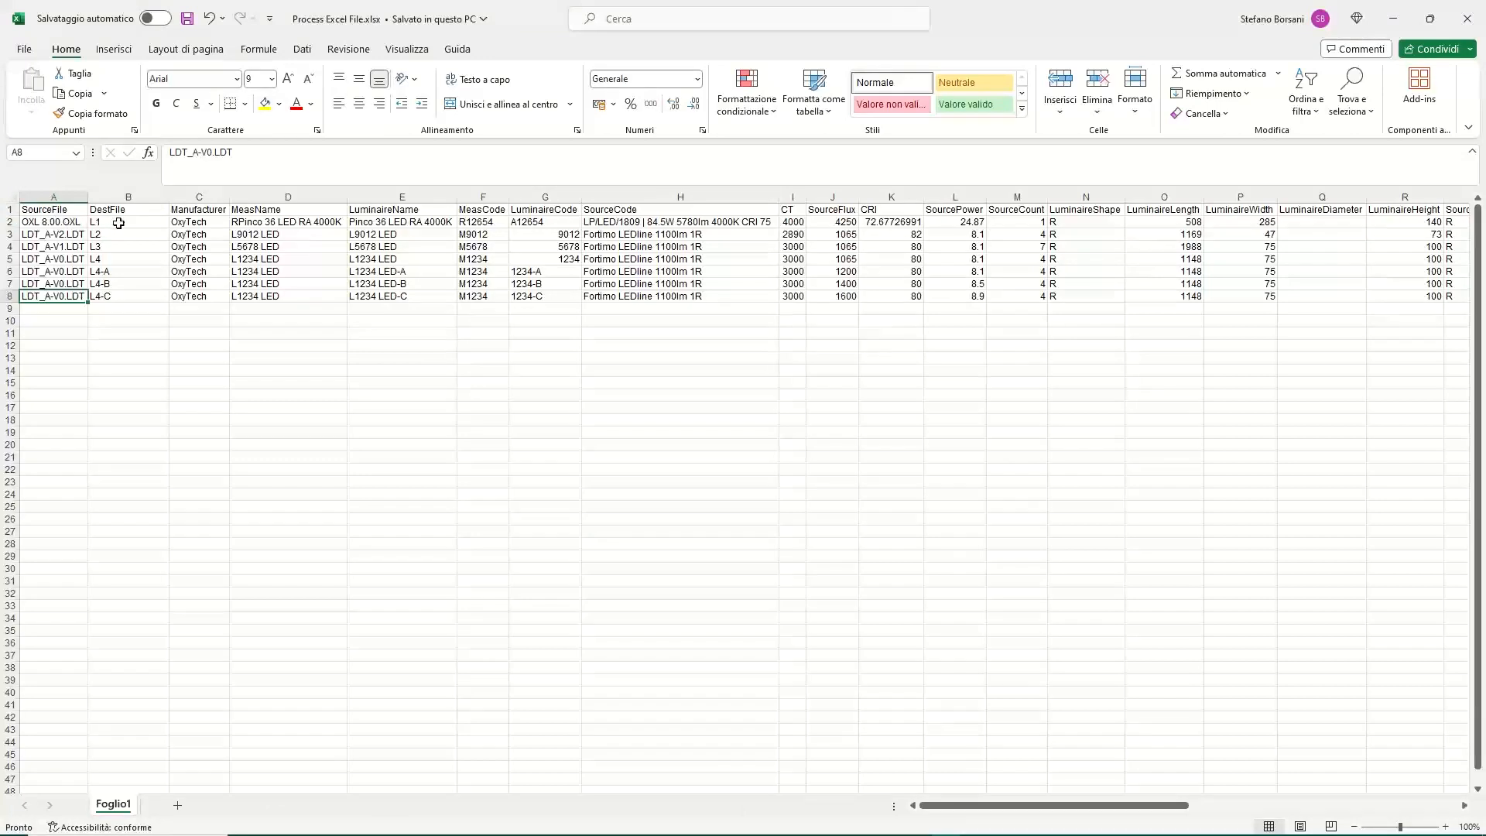
pyautogui.click(1391, 21)
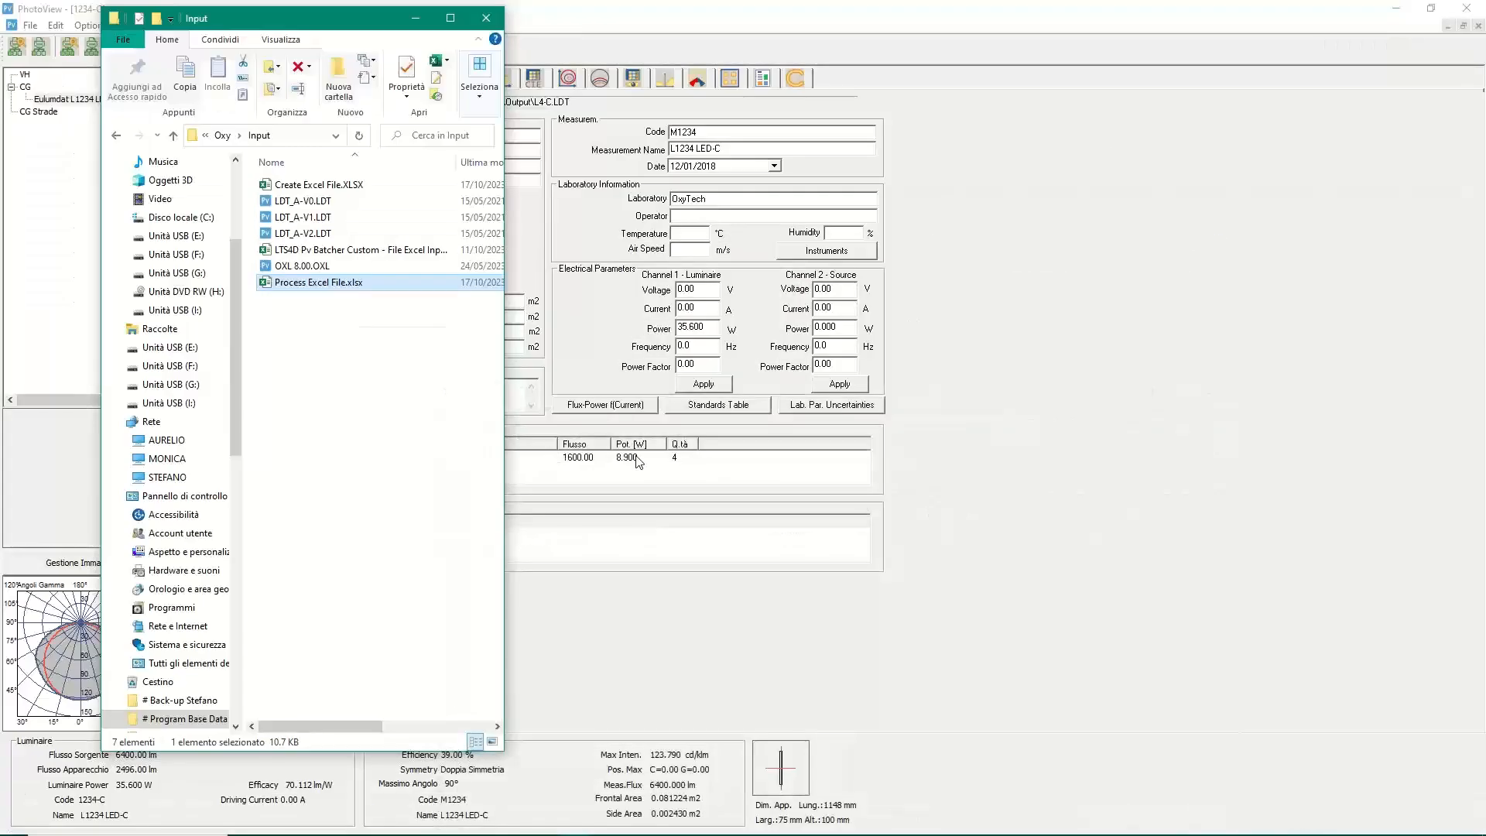
# Load L1.OXL from the Oxy Output folder into PhotoView.
pyautogui.click(117, 136)
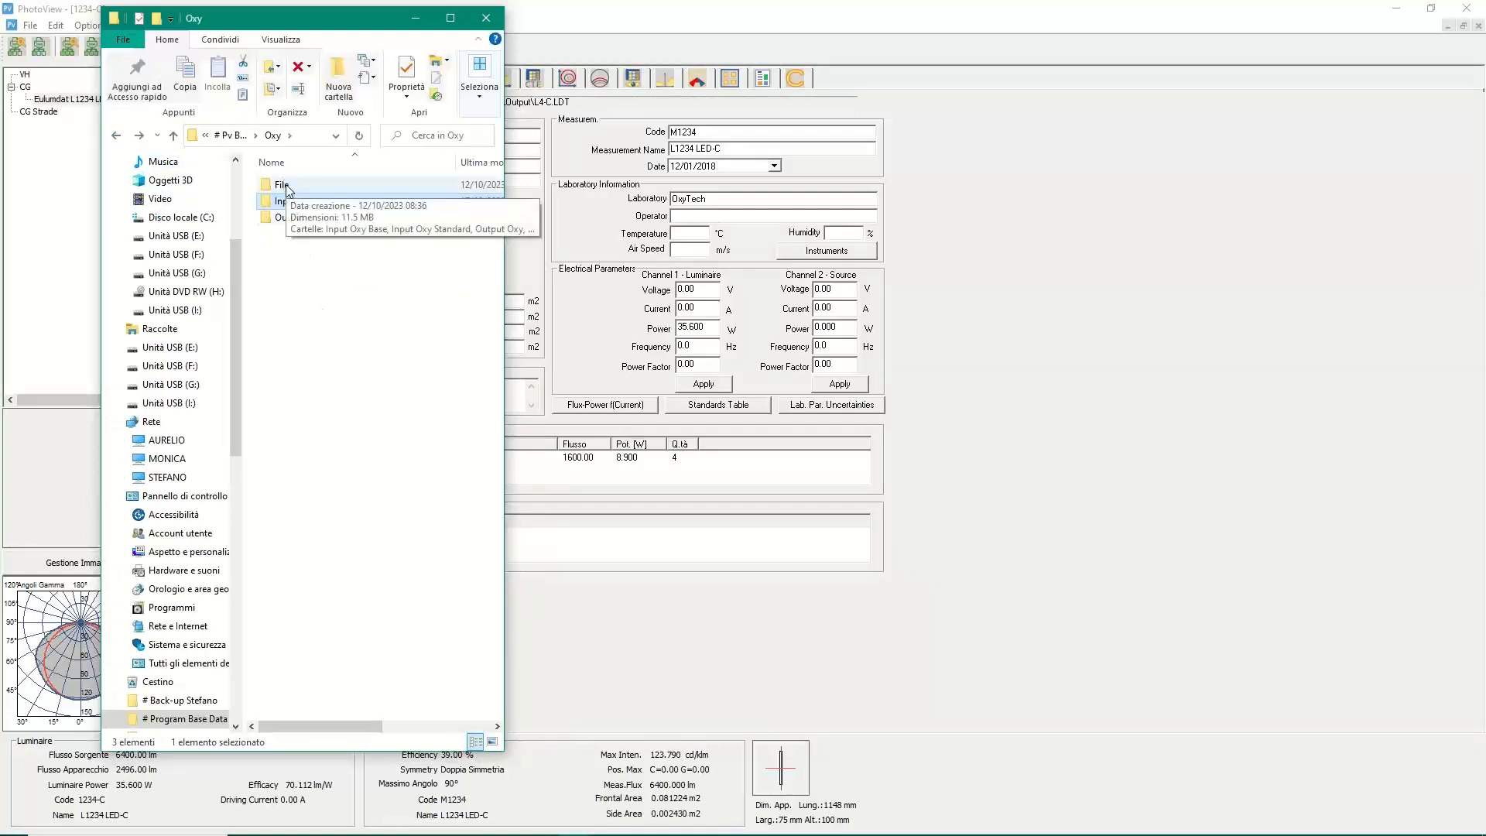
pyautogui.click(296, 219)
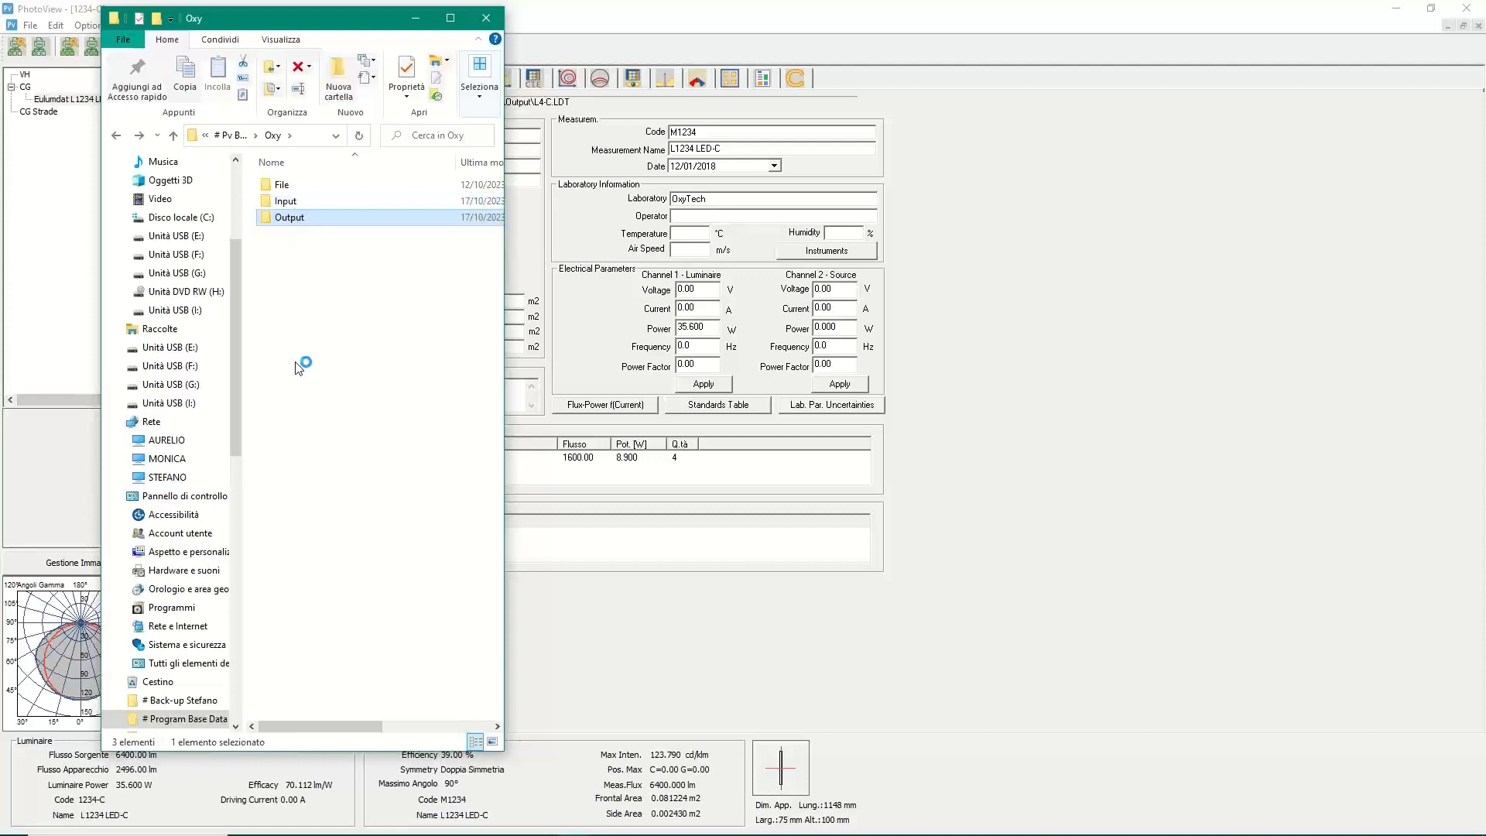
pyautogui.doubleClick(294, 219)
pyautogui.moveTo(293, 222); pyautogui.dragTo(828, 350)
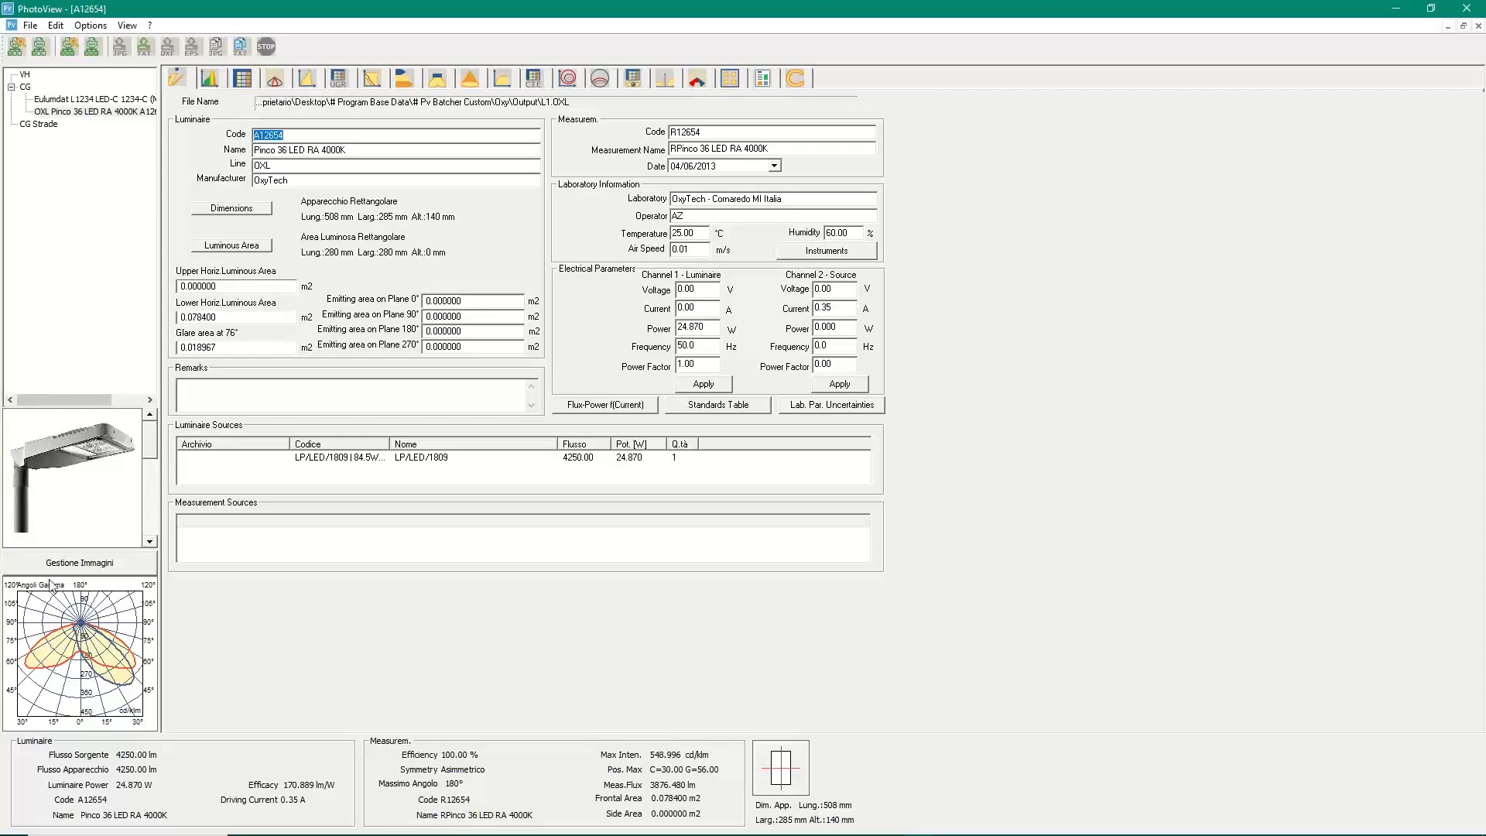
# Examine the images stored in L1.OXL, close them without changes, and display the luminaire's spectrum and colour rendering data.
pyautogui.click(85, 565)
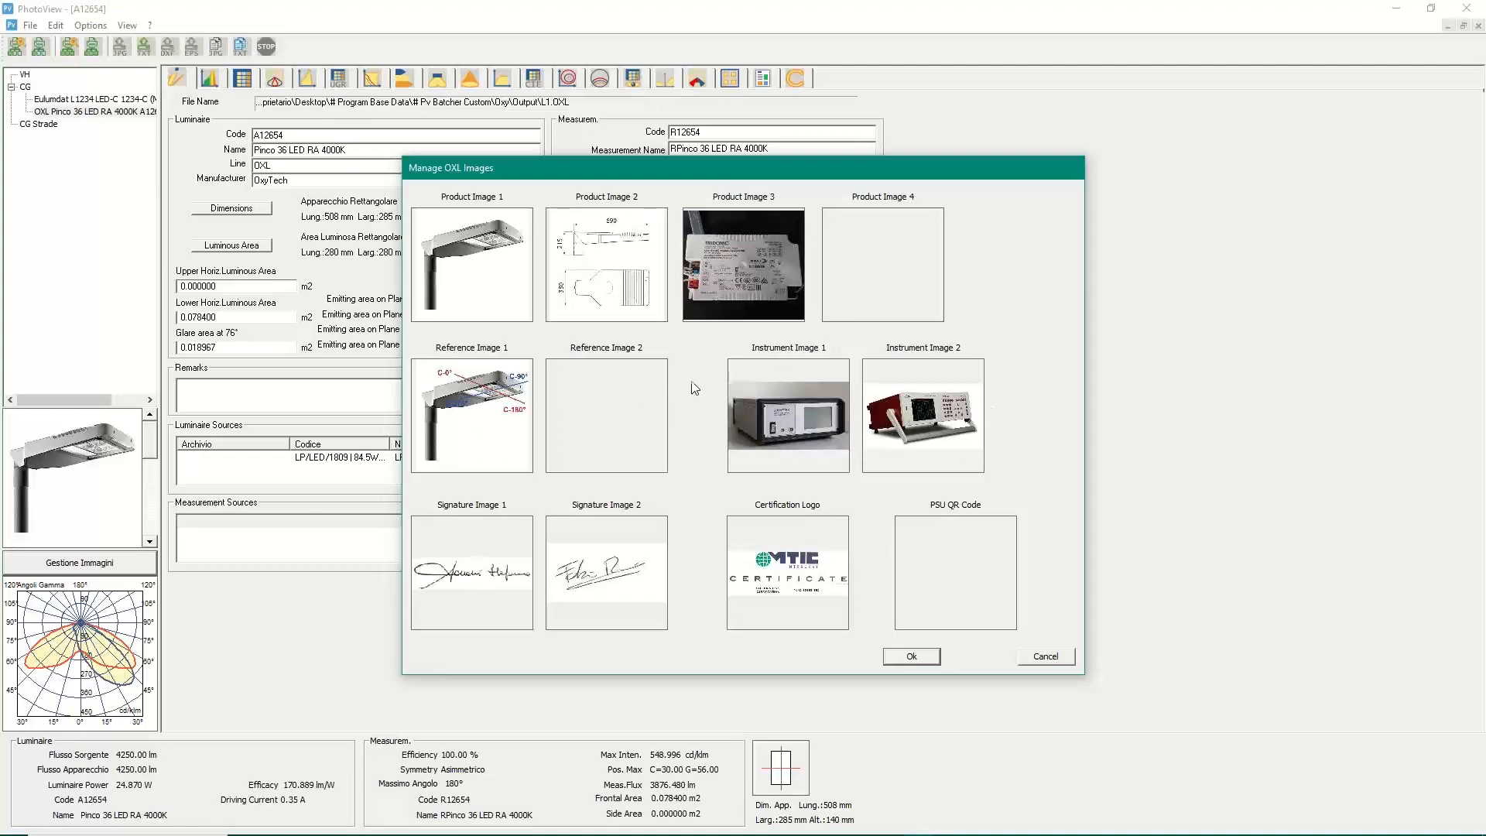
pyautogui.click(1045, 657)
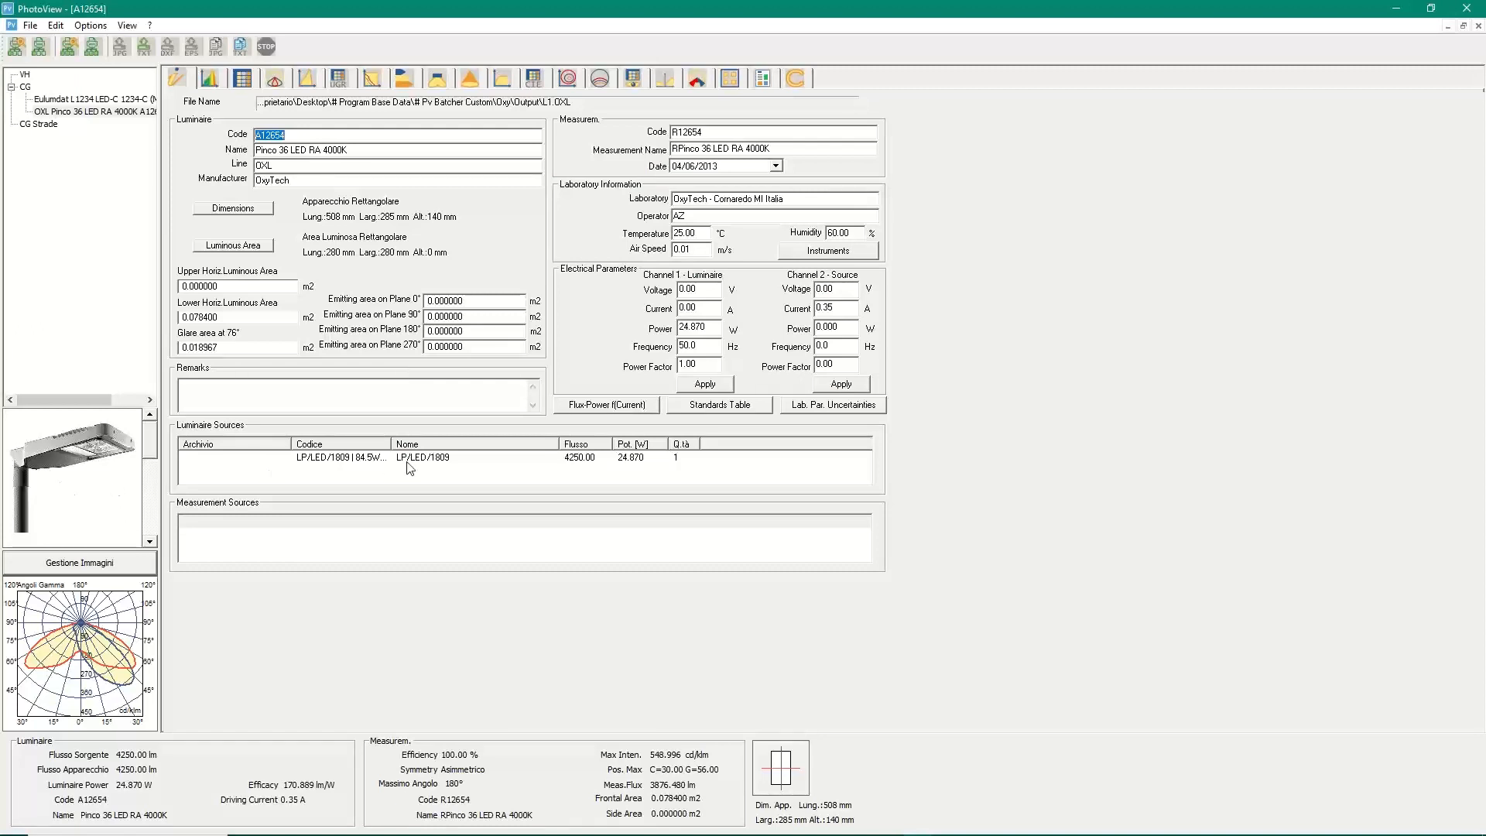
pyautogui.click(209, 78)
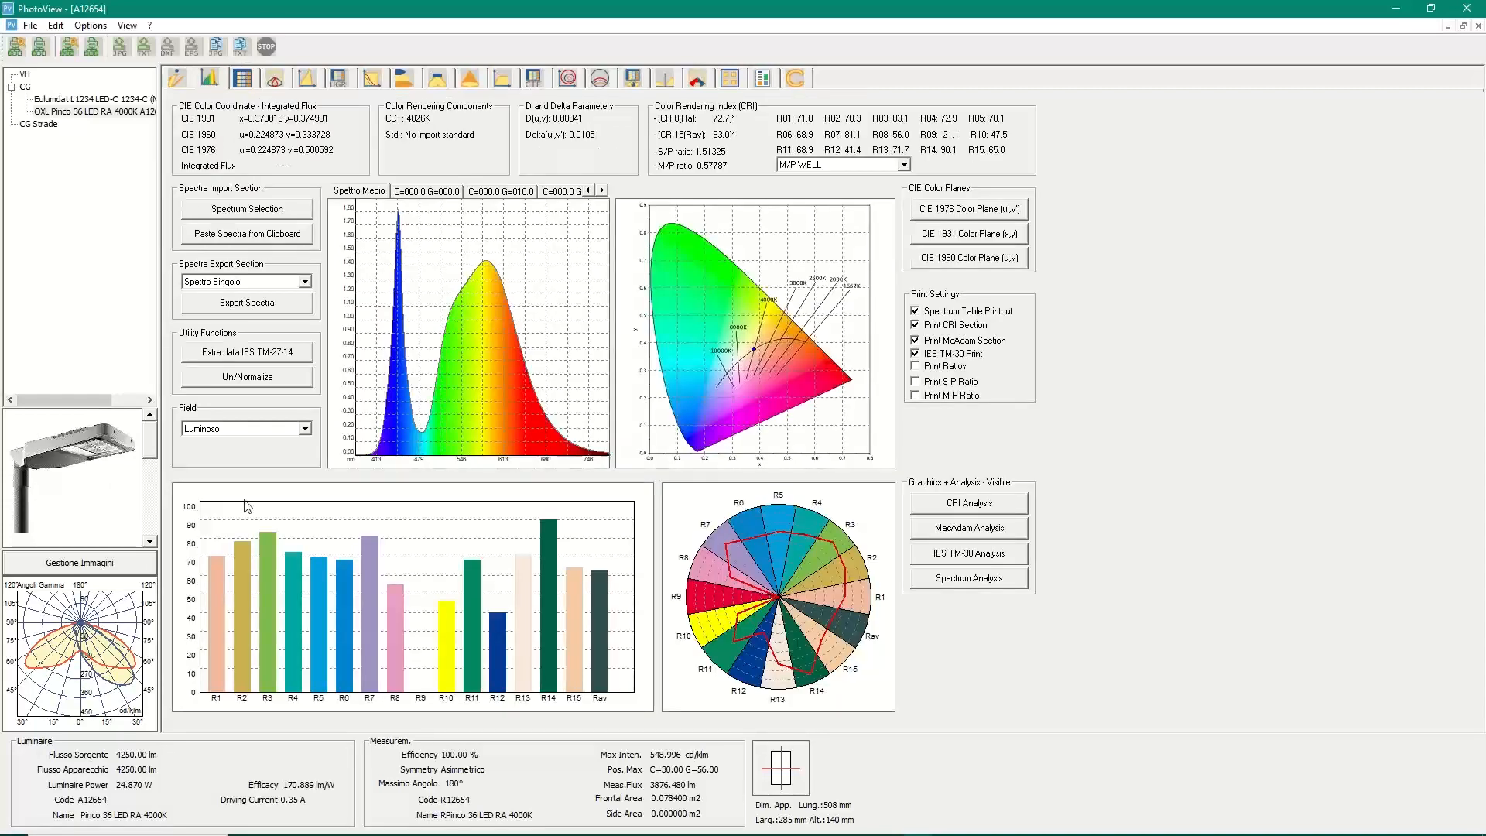